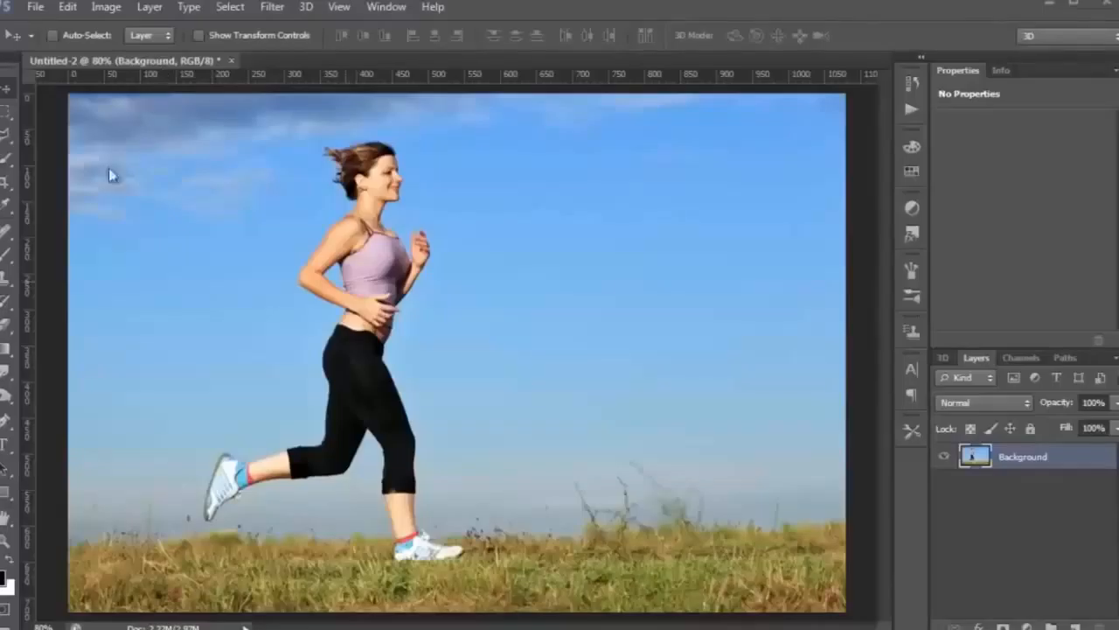
Step: Move the runner to the open area on the photo's right side with the Content-Aware Move tool at Medium adaptation, and clear the selection
click(8, 234)
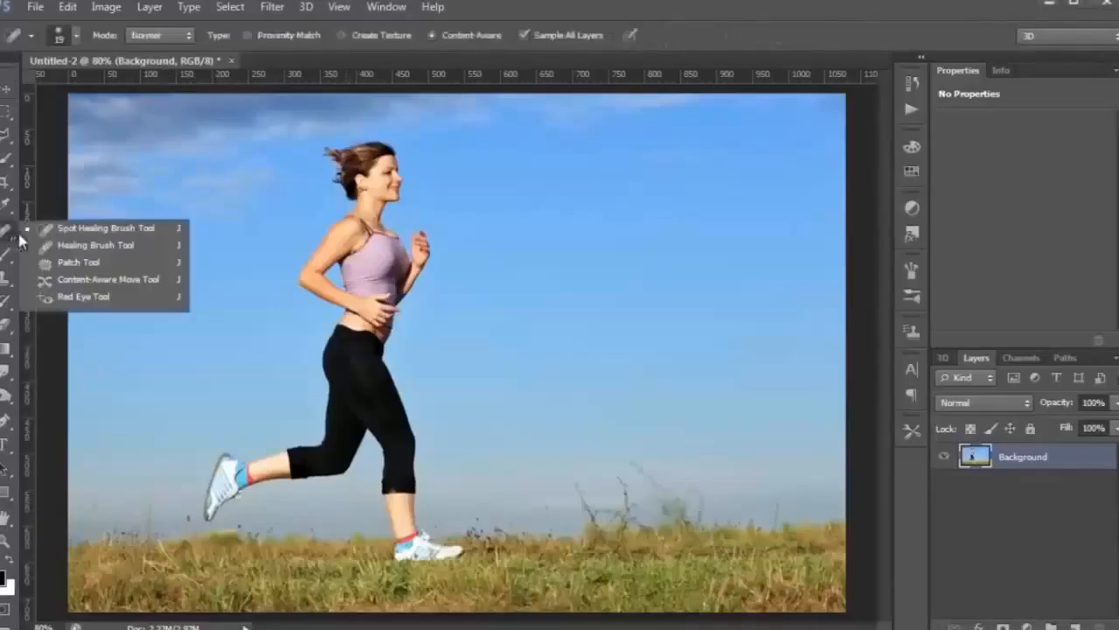
click(83, 281)
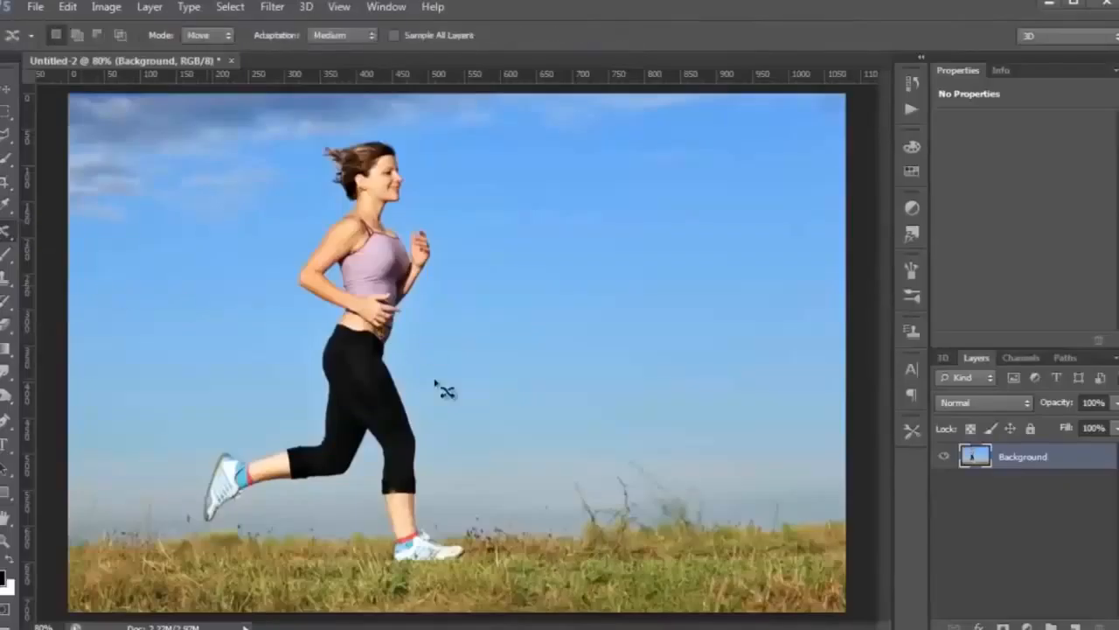
mouse_move(434, 382)
mouse_down()
mouse_move(419, 353)
mouse_move(453, 246)
mouse_move(417, 155)
mouse_move(392, 122)
mouse_move(319, 126)
mouse_move(308, 148)
mouse_move(320, 210)
mouse_move(281, 239)
mouse_move(271, 272)
mouse_move(301, 320)
mouse_move(300, 405)
mouse_move(270, 431)
mouse_move(222, 436)
mouse_move(185, 501)
mouse_move(186, 535)
mouse_move(347, 498)
mouse_move(382, 566)
mouse_move(453, 586)
mouse_move(481, 568)
mouse_move(440, 442)
mouse_move(438, 391)
mouse_up()
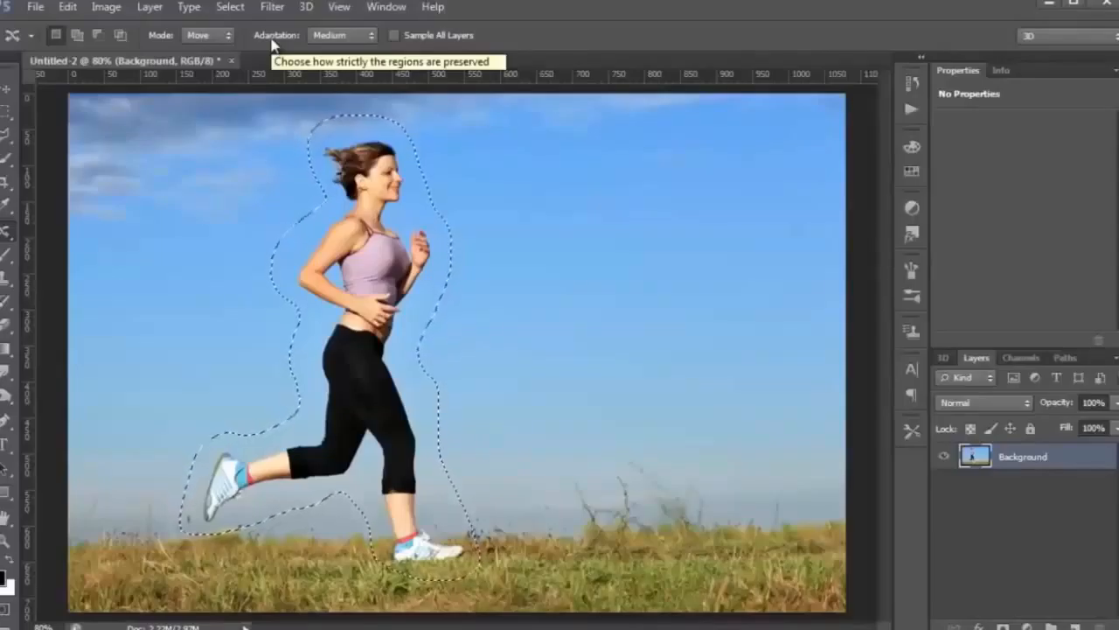
click(336, 35)
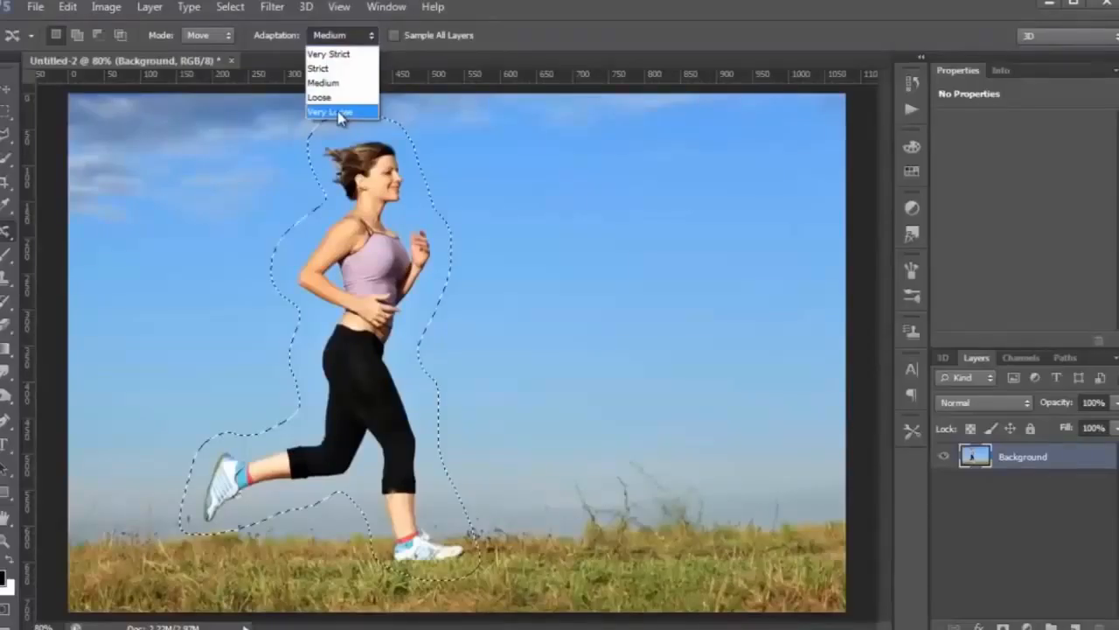
click(342, 85)
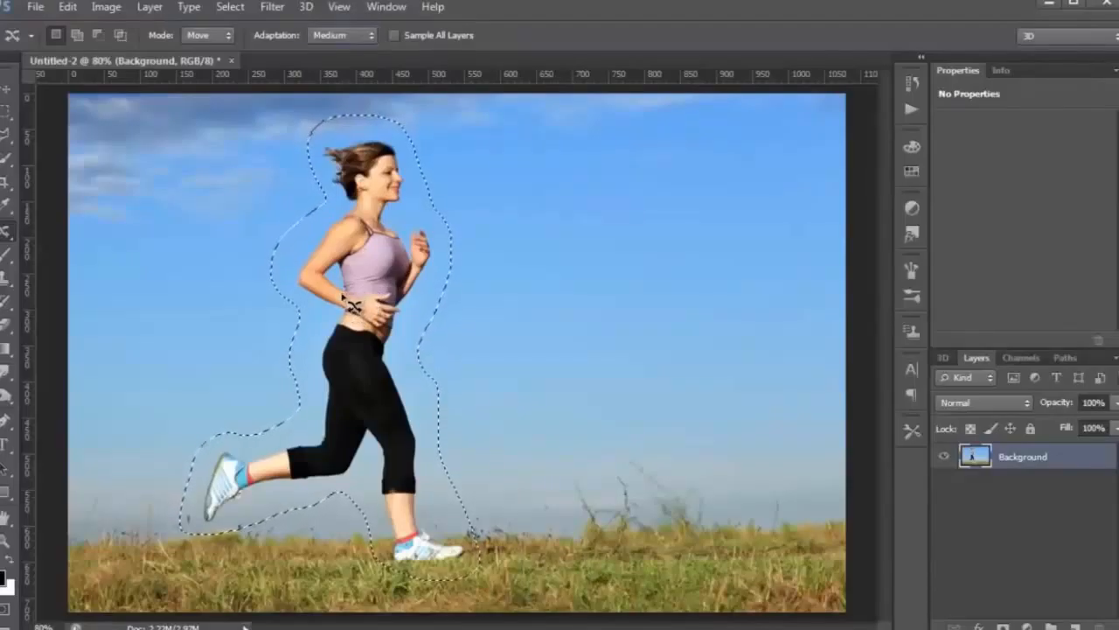
drag(354, 299, 678, 290)
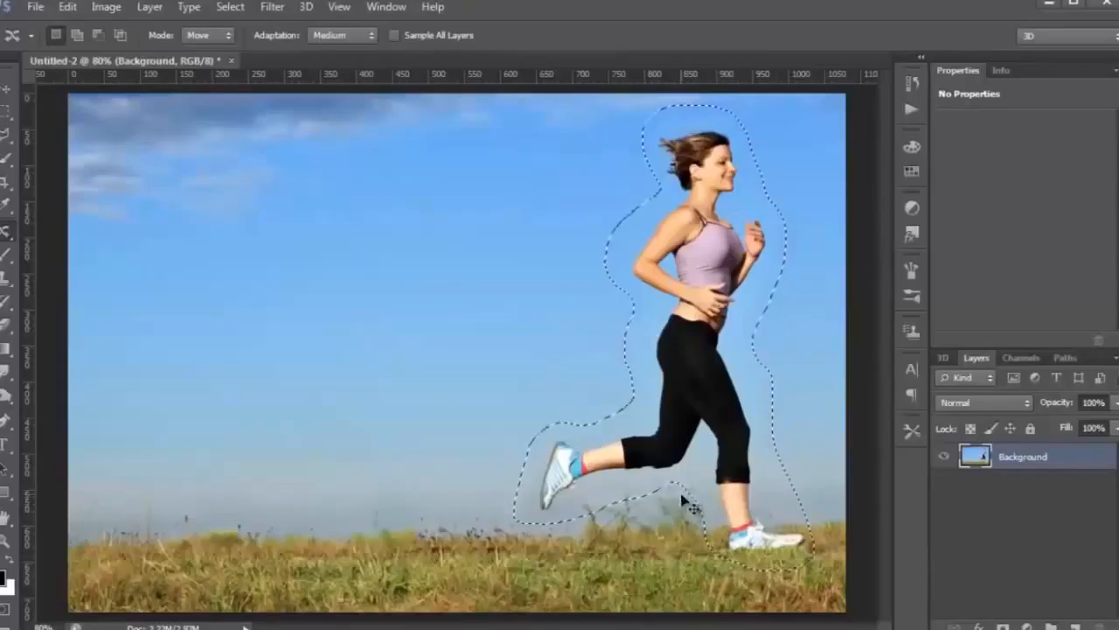
key(ctrl+d)
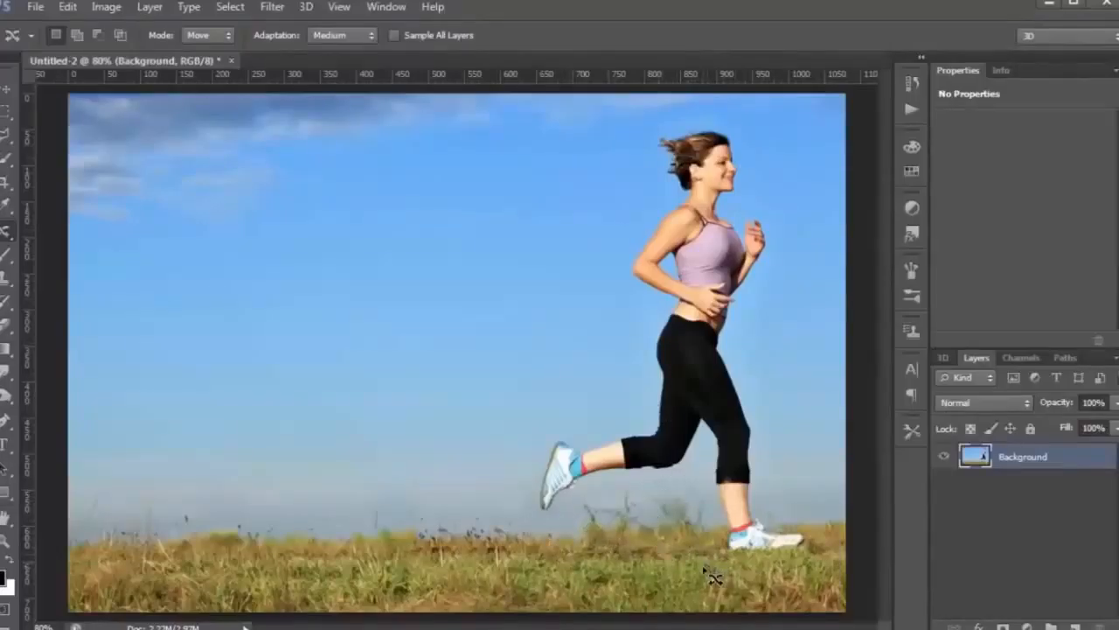
Step: Set the Content-Aware Move mode to Extend, stretch the runner's torso slightly upward from an upper-body selection, and clear the selection
click(219, 36)
click(197, 68)
mouse_move(751, 118)
mouse_down()
mouse_move(661, 119)
mouse_move(630, 147)
mouse_move(608, 278)
mouse_move(634, 317)
mouse_move(740, 348)
mouse_move(771, 328)
mouse_move(793, 272)
mouse_move(800, 200)
mouse_move(759, 123)
mouse_up()
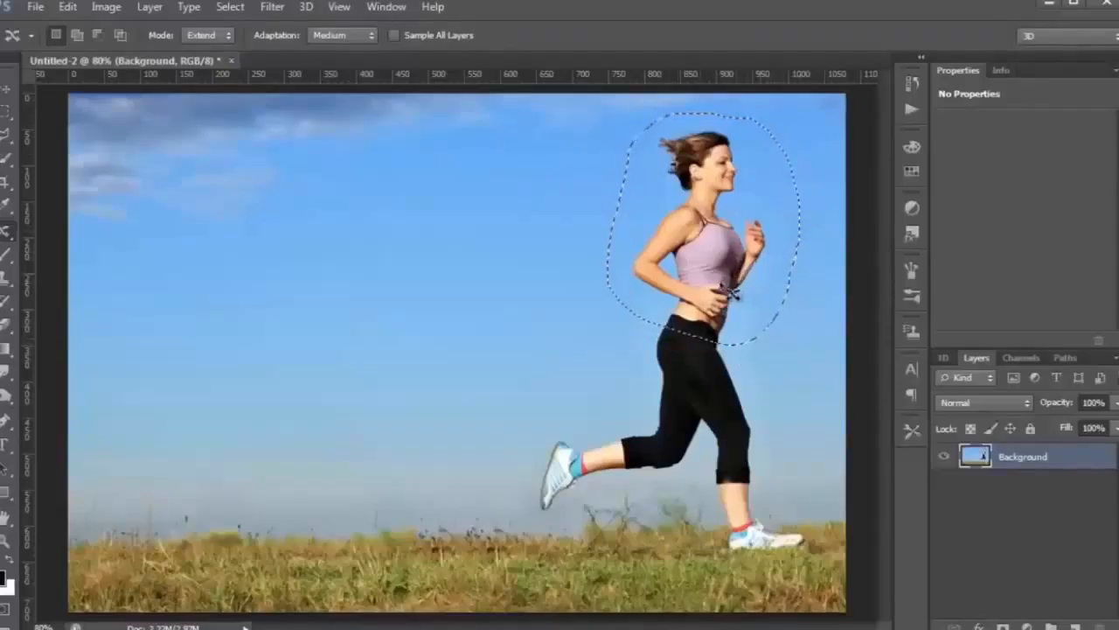
mouse_move(727, 302)
mouse_down()
mouse_move(723, 278)
mouse_move(736, 276)
mouse_move(757, 306)
mouse_up()
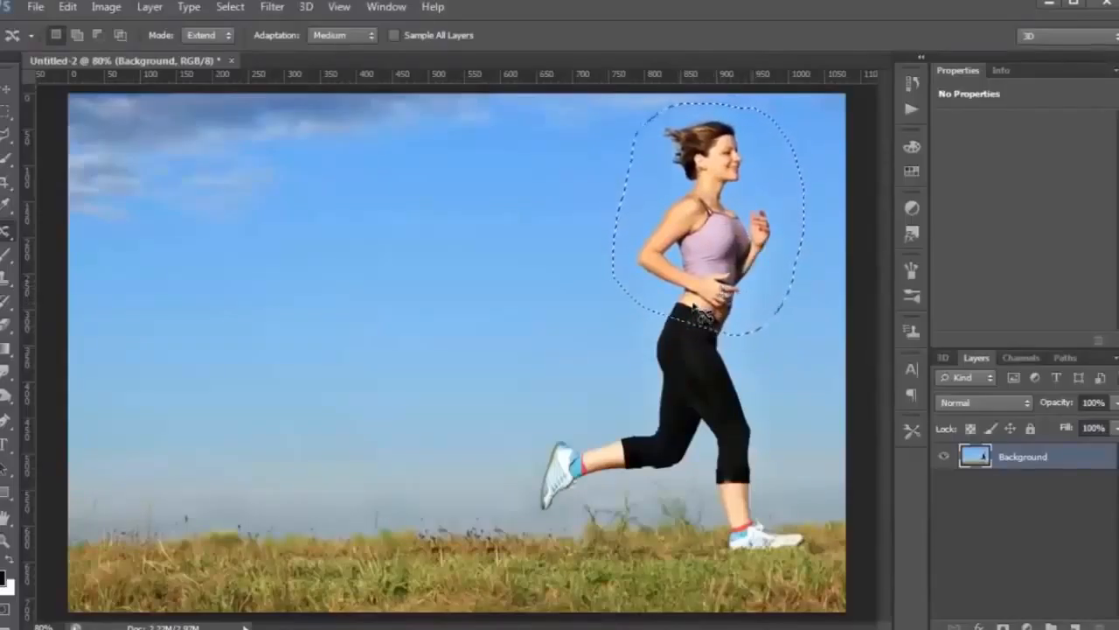
key(ctrl+d)
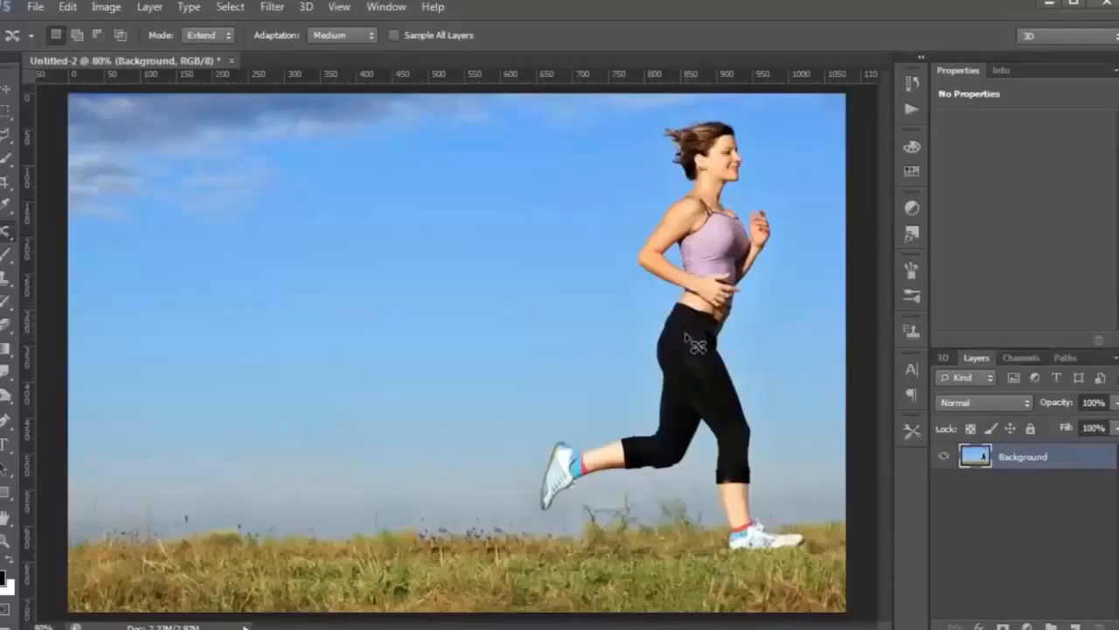
Step: Outline the runner down to the front shin, extend the selected part slightly upward to lengthen the leg, and clear the selection
mouse_move(702, 103)
mouse_down()
mouse_move(671, 107)
mouse_move(639, 125)
mouse_move(608, 362)
mouse_move(538, 455)
mouse_move(531, 518)
mouse_move(569, 525)
mouse_move(653, 499)
mouse_move(739, 516)
mouse_move(779, 485)
mouse_move(801, 425)
mouse_move(800, 218)
mouse_move(761, 131)
mouse_move(706, 104)
mouse_up()
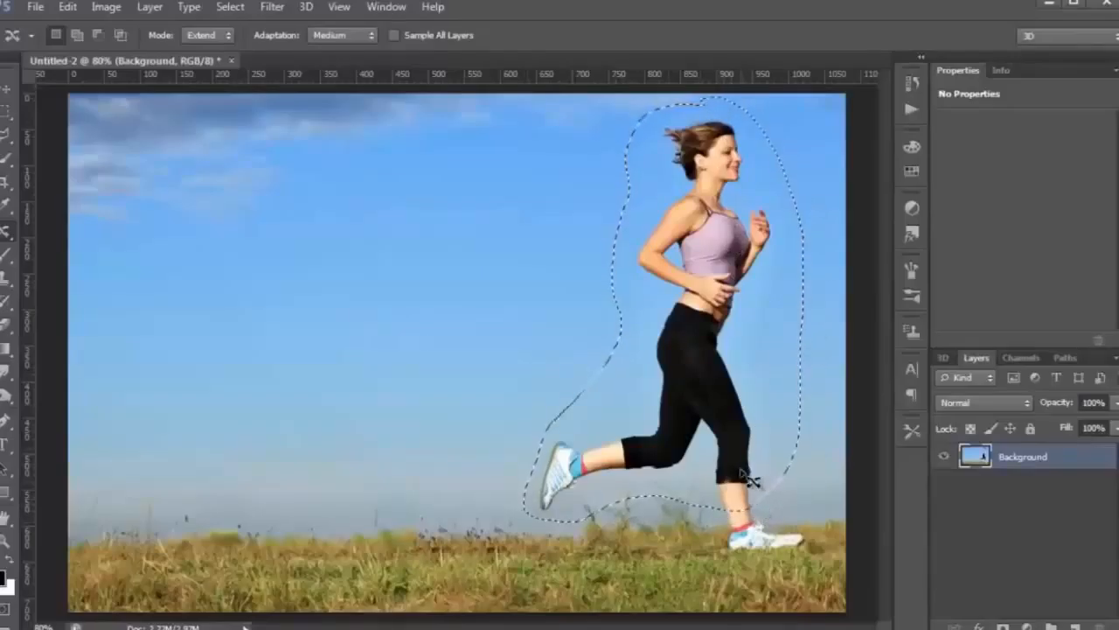
mouse_move(749, 475)
mouse_down()
mouse_move(741, 463)
mouse_move(748, 472)
mouse_up()
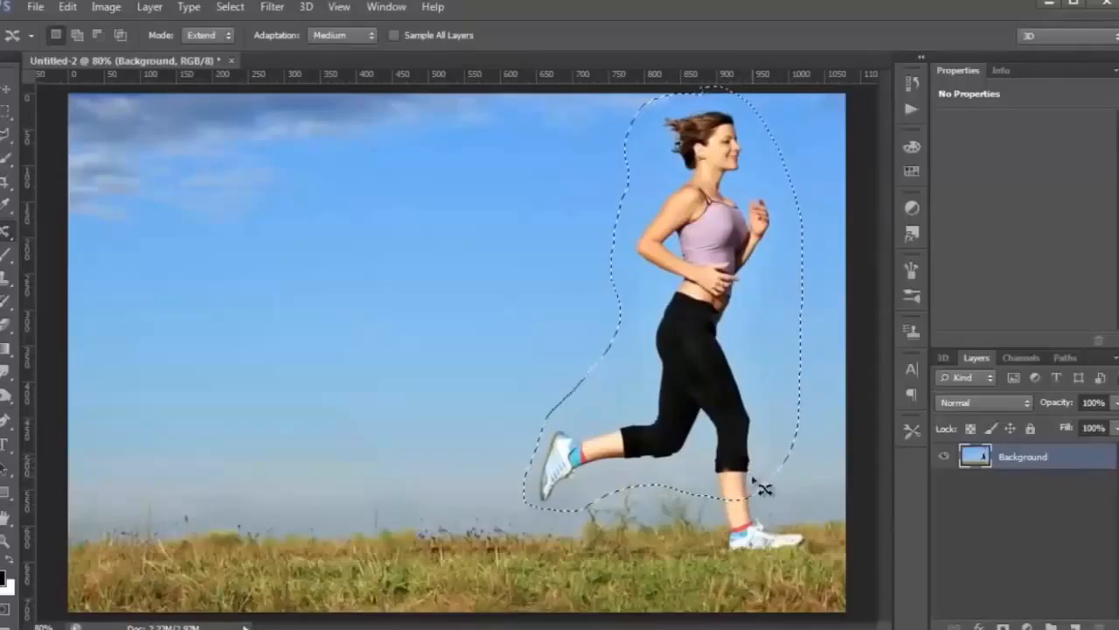
key(ctrl+d)
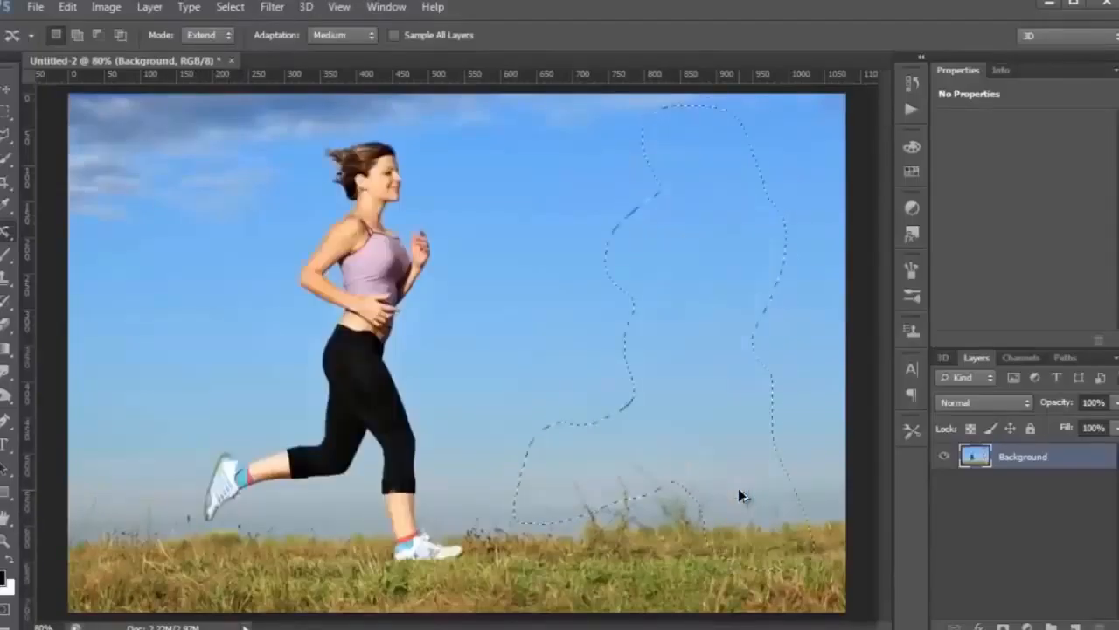
Step: Duplicate the runner on the right side of the photo onto a new layer using Content-Aware Extend with Sample All Layers enabled
key(ctrl+d)
click(1075, 626)
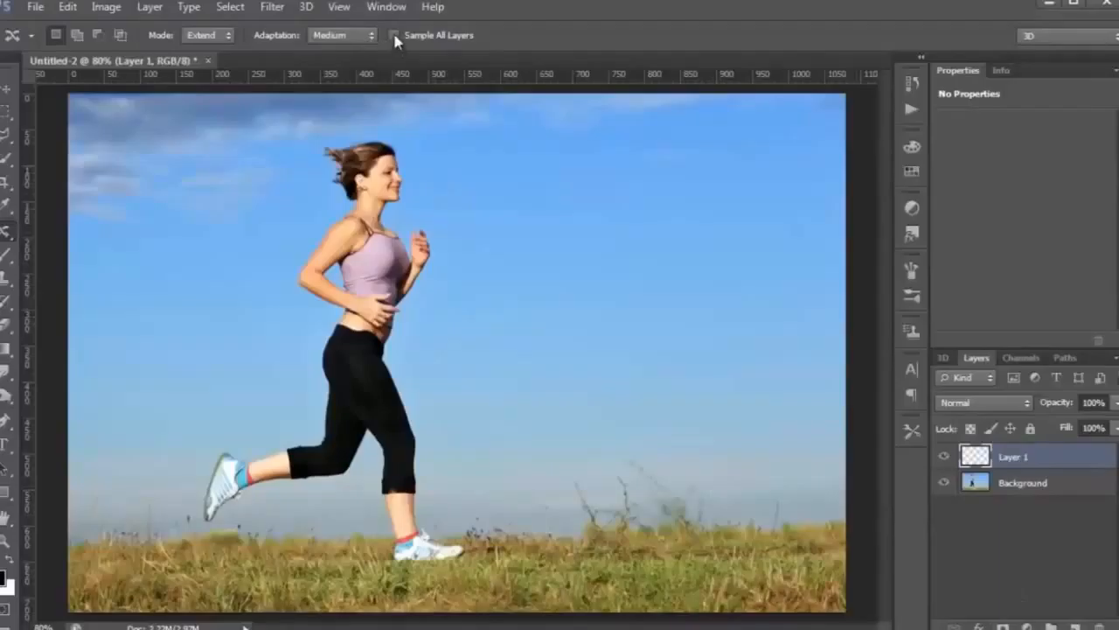
mouse_move(392, 128)
mouse_down()
mouse_move(399, 139)
mouse_move(297, 159)
mouse_move(295, 326)
mouse_move(261, 426)
mouse_move(200, 473)
mouse_move(247, 557)
mouse_up()
mouse_move(390, 581)
mouse_down()
mouse_move(493, 554)
mouse_move(457, 452)
mouse_move(432, 166)
mouse_move(410, 149)
mouse_up()
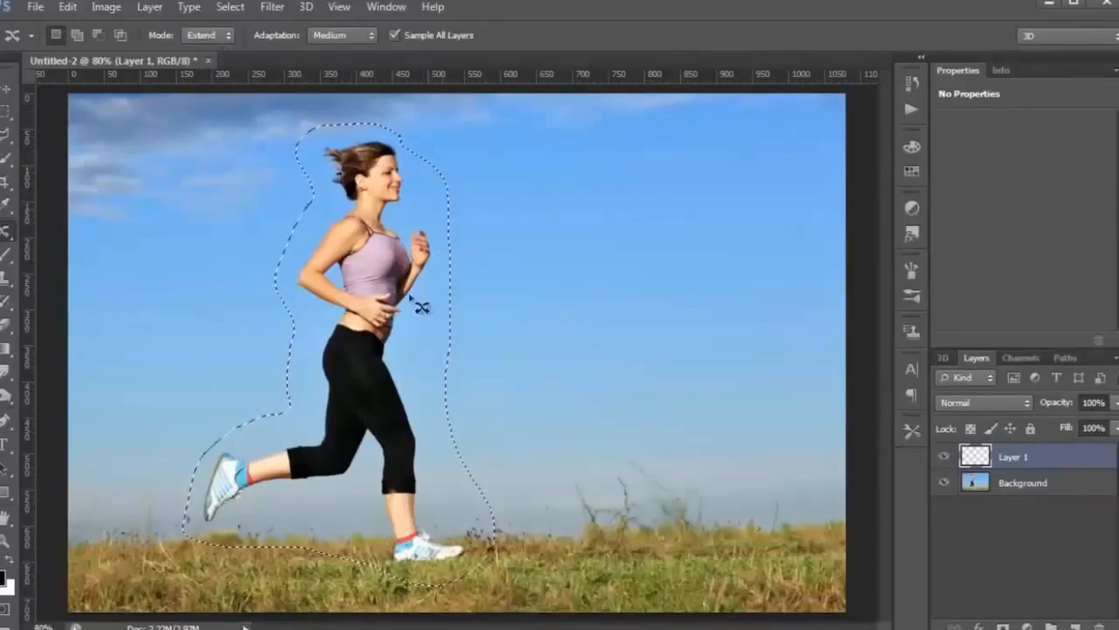
drag(371, 351, 697, 347)
drag(696, 347, 697, 348)
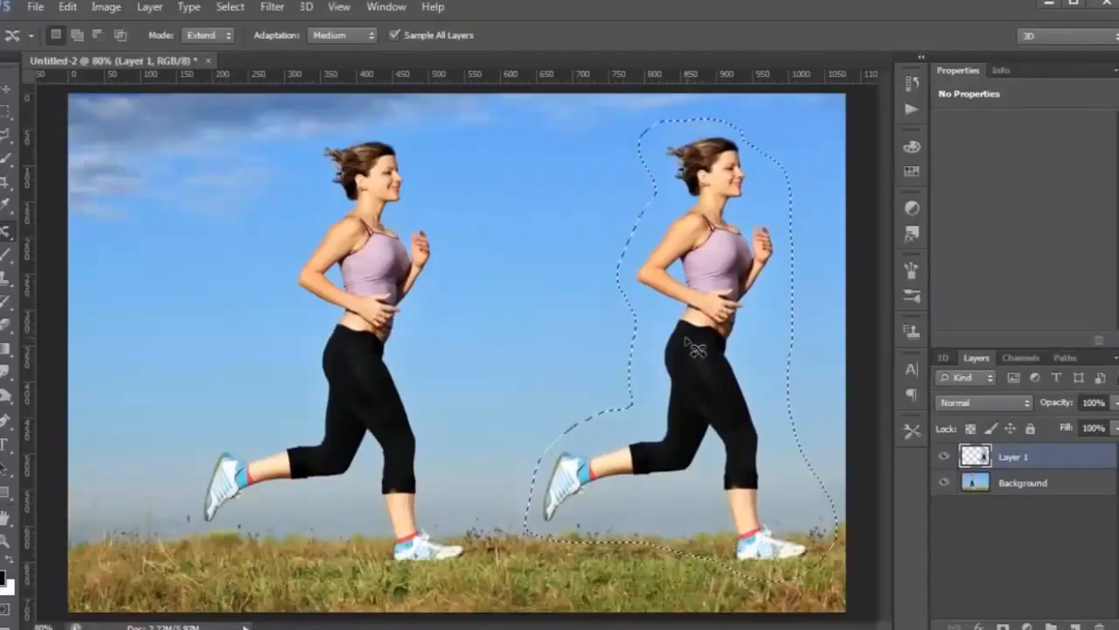
key(ctrl+d)
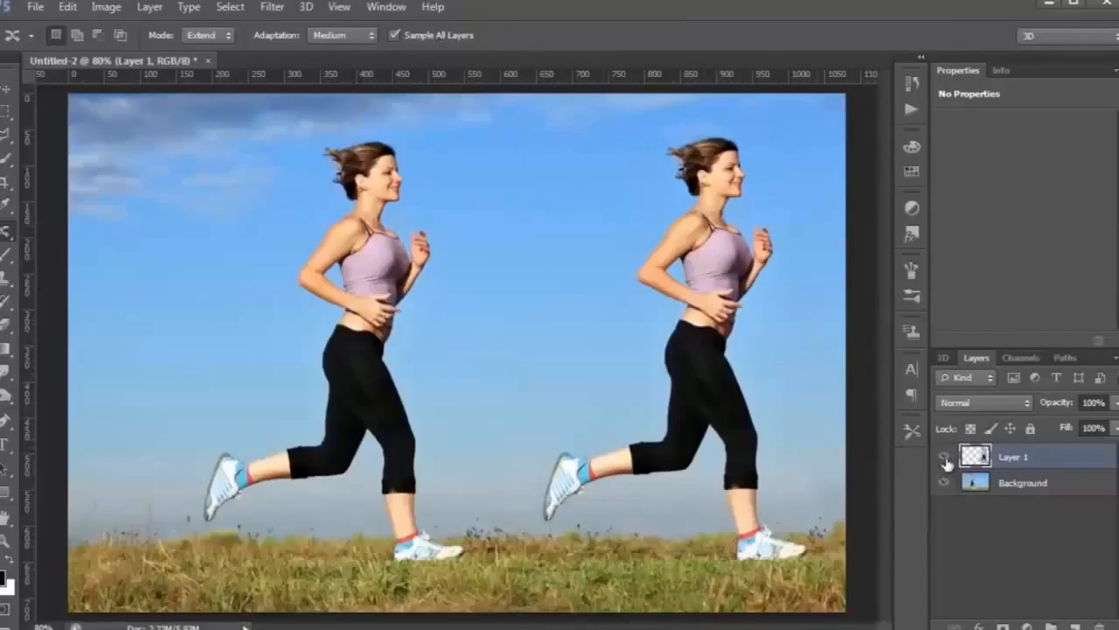
Step: Compare the photo with and without the duplicate runner by toggling Layer 1's visibility, and delete that layer
click(945, 458)
click(945, 458)
click(945, 458)
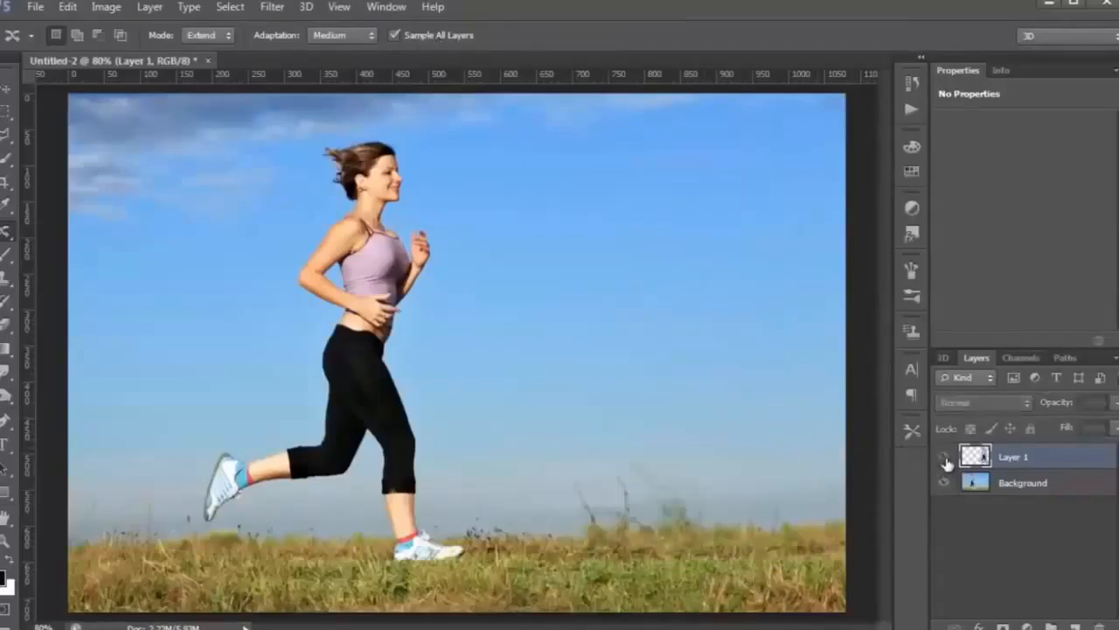
click(945, 458)
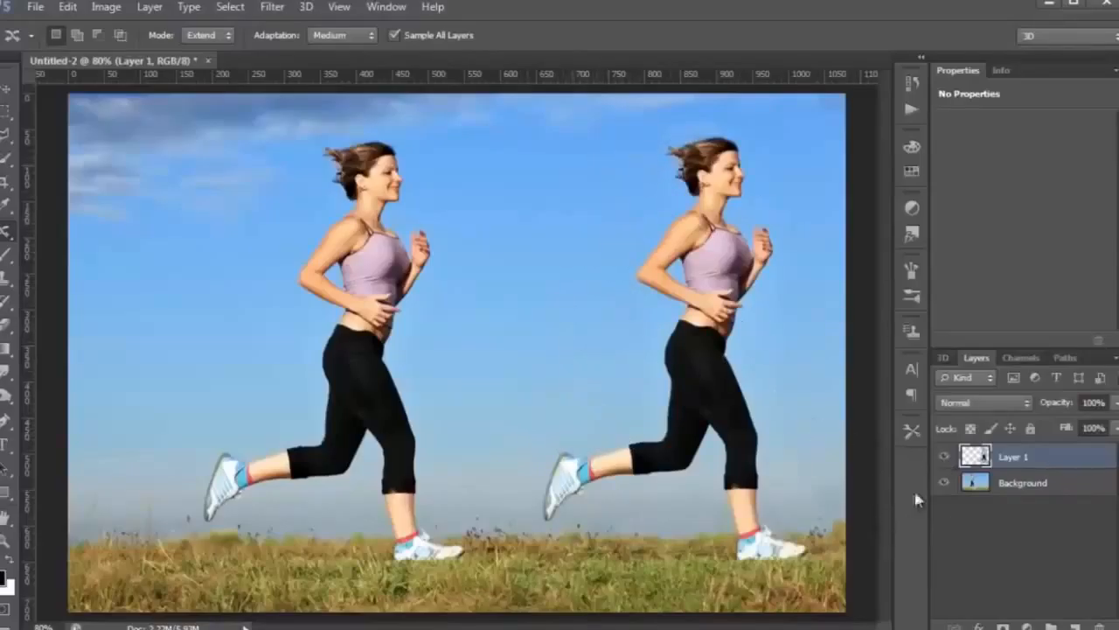
click(945, 457)
click(946, 458)
drag(977, 462, 1100, 626)
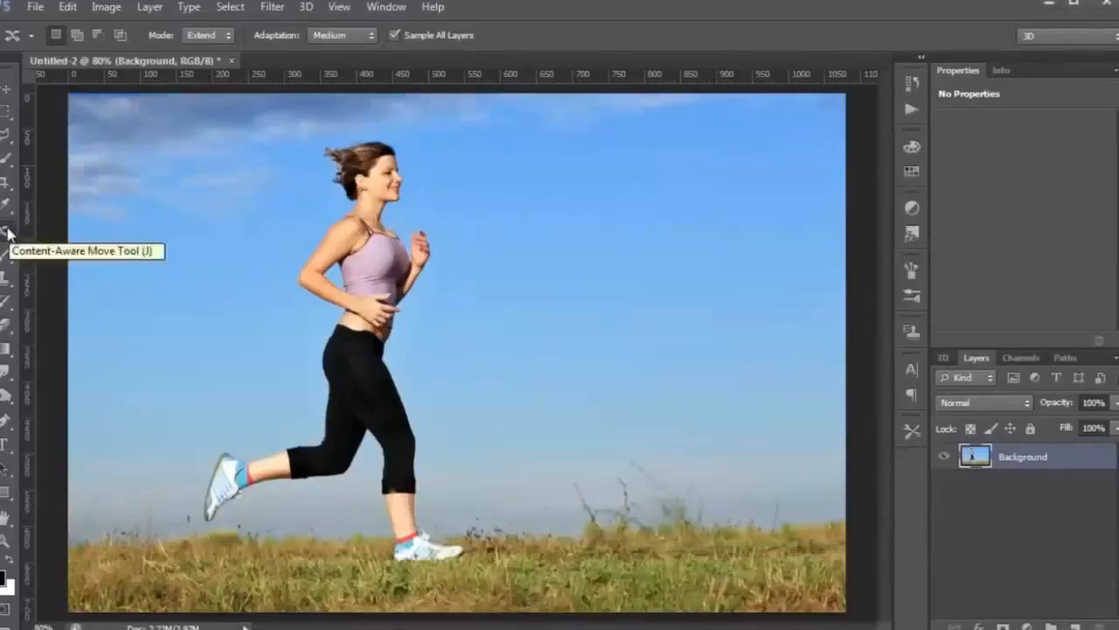
Step: Remove the runner with the Patch tool in Content-Aware mode, sourcing from the empty sky and grass on the right, and clear the selection
right_click(9, 232)
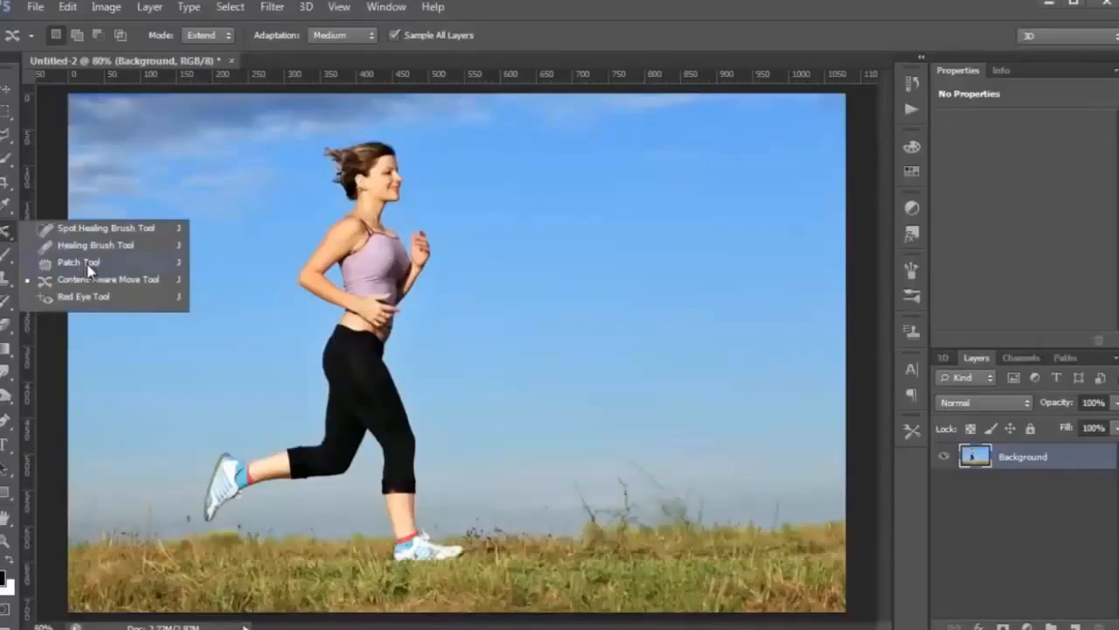
click(78, 262)
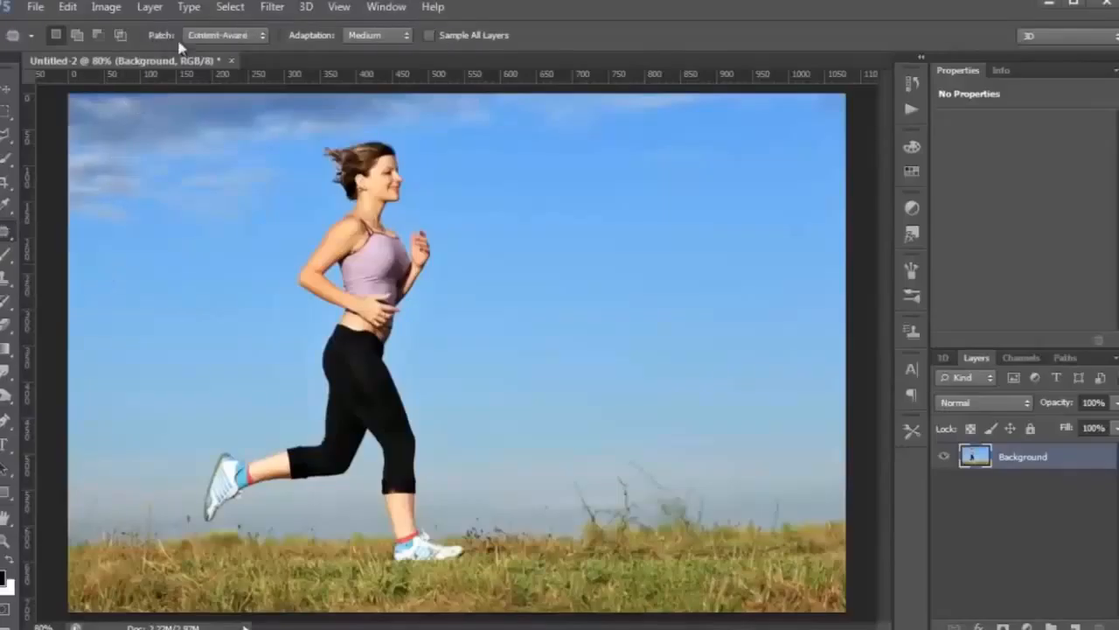
click(214, 36)
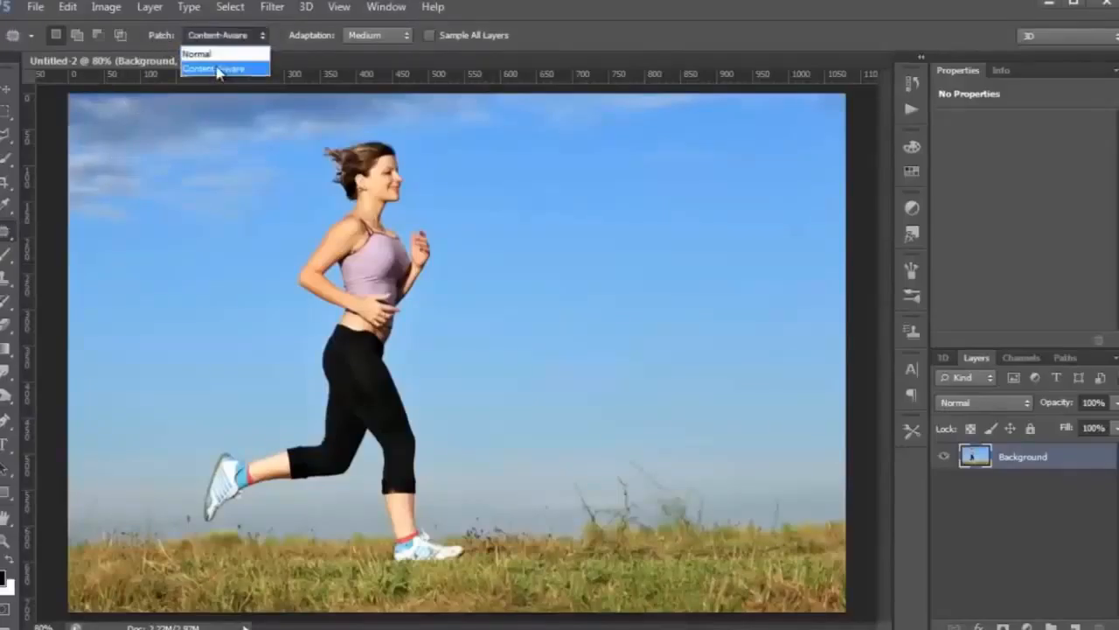
click(217, 69)
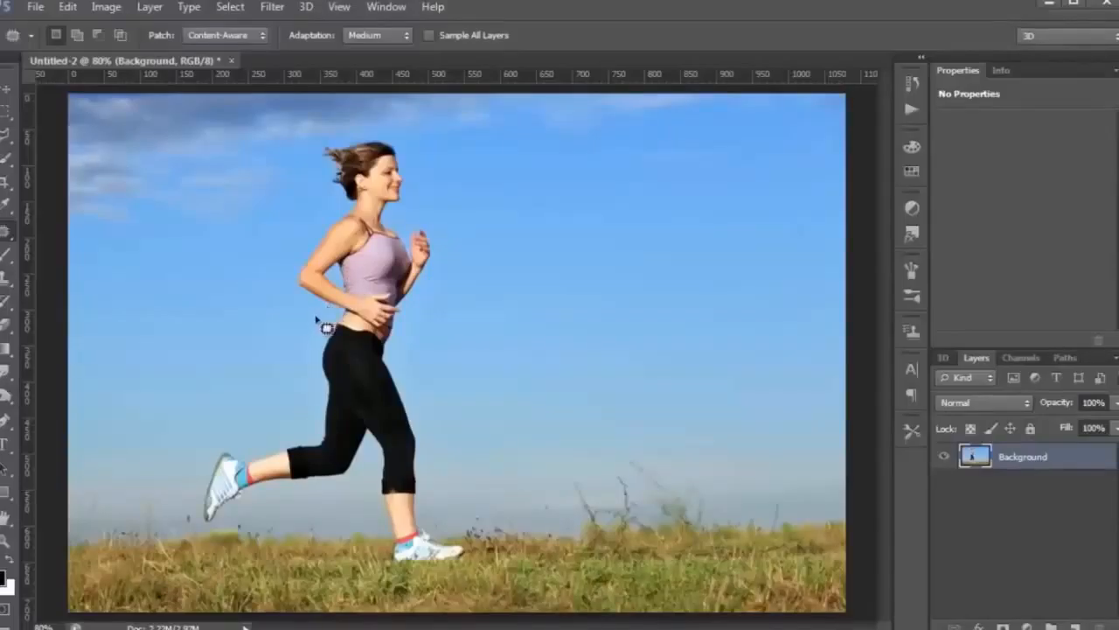
mouse_move(298, 298)
mouse_down()
mouse_move(311, 149)
mouse_move(368, 122)
mouse_move(422, 138)
mouse_move(453, 246)
mouse_move(429, 367)
mouse_move(445, 422)
mouse_move(443, 516)
mouse_move(475, 540)
mouse_move(474, 569)
mouse_move(436, 586)
mouse_move(384, 570)
mouse_move(364, 524)
mouse_move(339, 512)
mouse_move(223, 544)
mouse_move(190, 537)
mouse_move(192, 462)
mouse_move(279, 405)
mouse_move(296, 302)
mouse_move(296, 325)
mouse_move(391, 280)
mouse_move(685, 272)
mouse_up()
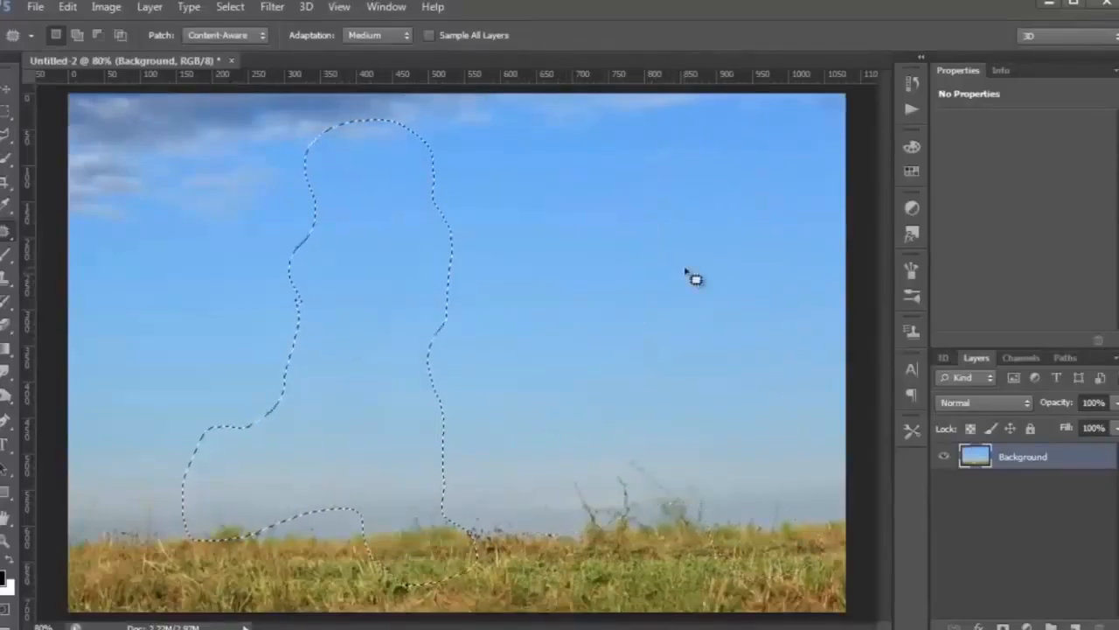
key(ctrl+d)
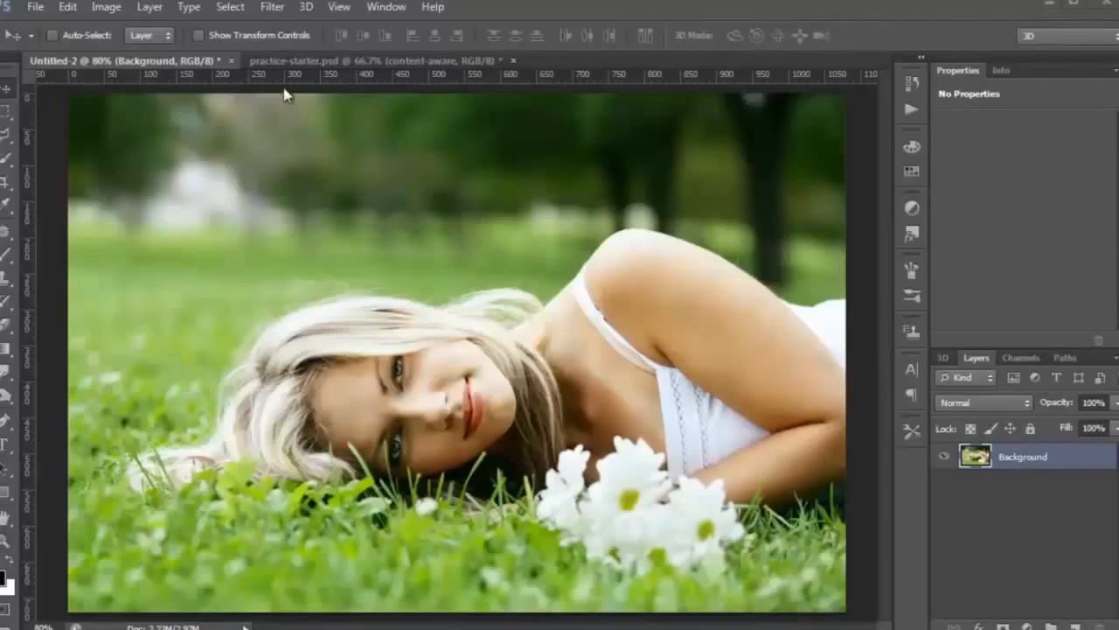
Step: Open the Oil Paint filter for the photo of the woman on the grass, try both Stylization extremes, and set Stylization to 5
click(272, 9)
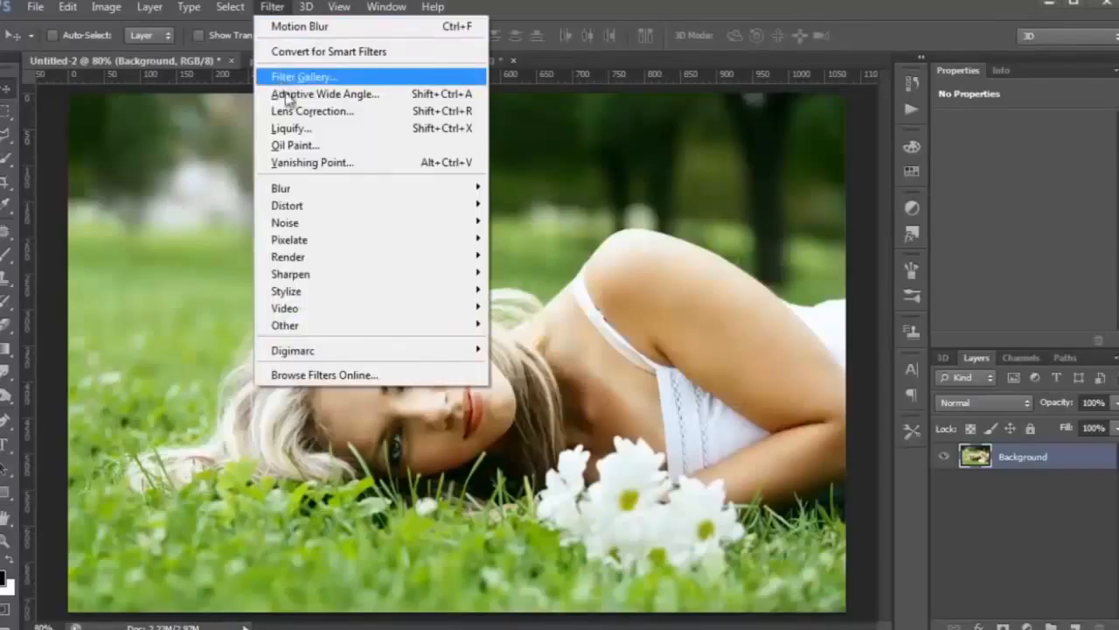
click(306, 147)
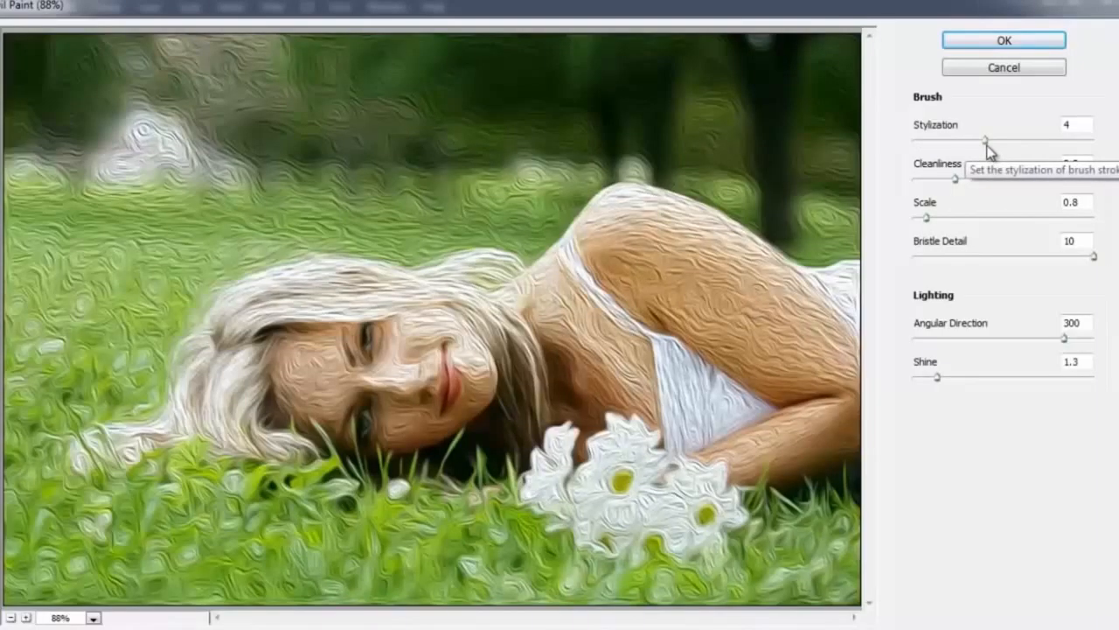
drag(986, 144, 906, 145)
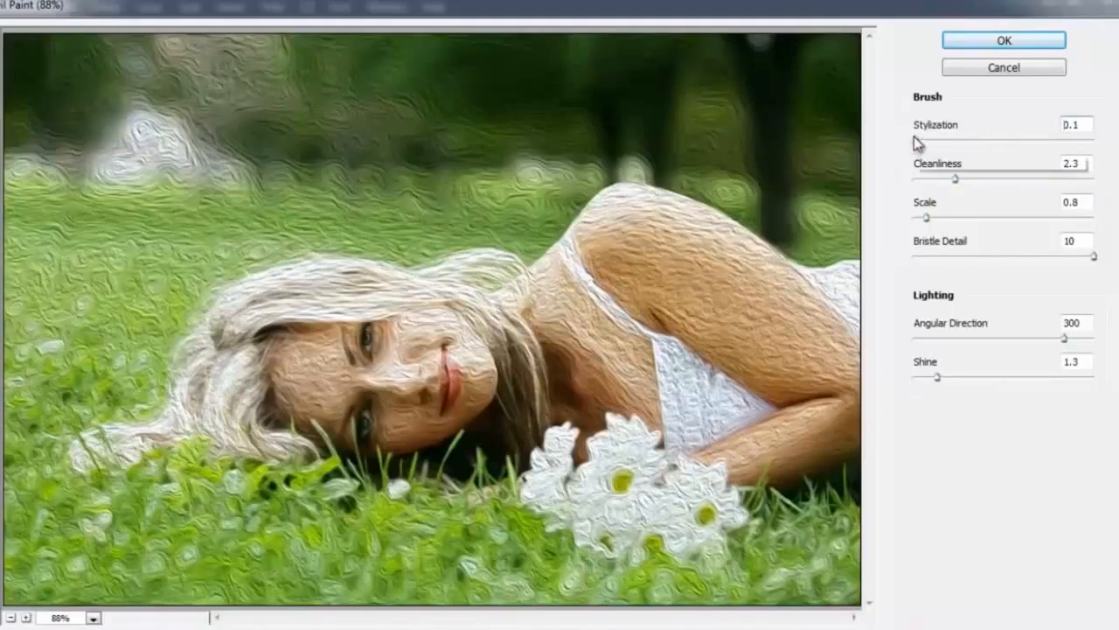
drag(914, 142, 1111, 146)
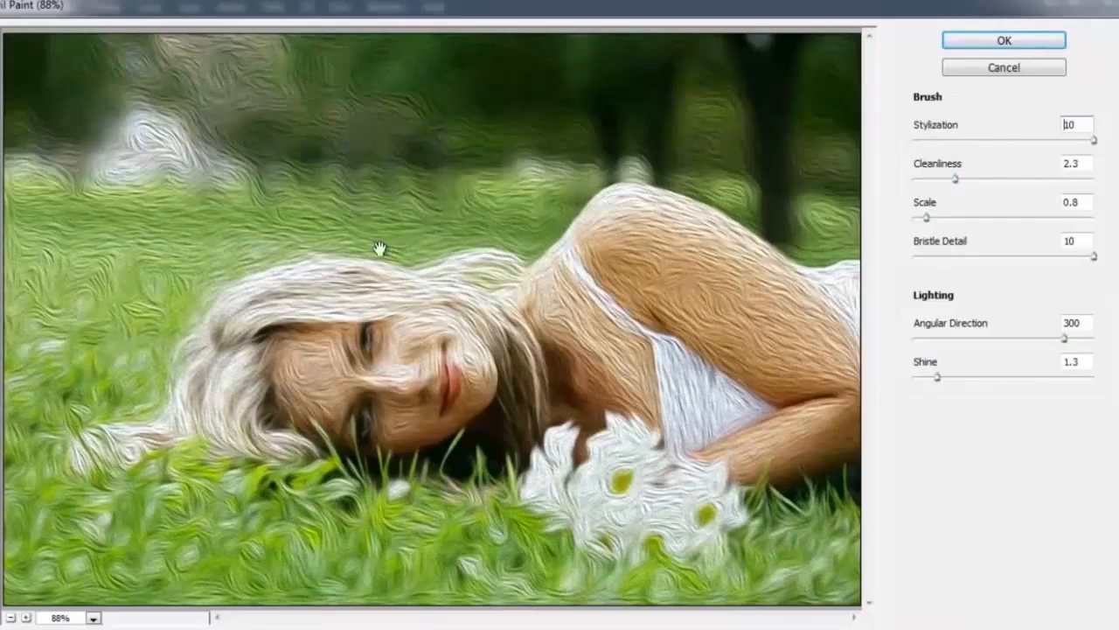
click(1001, 140)
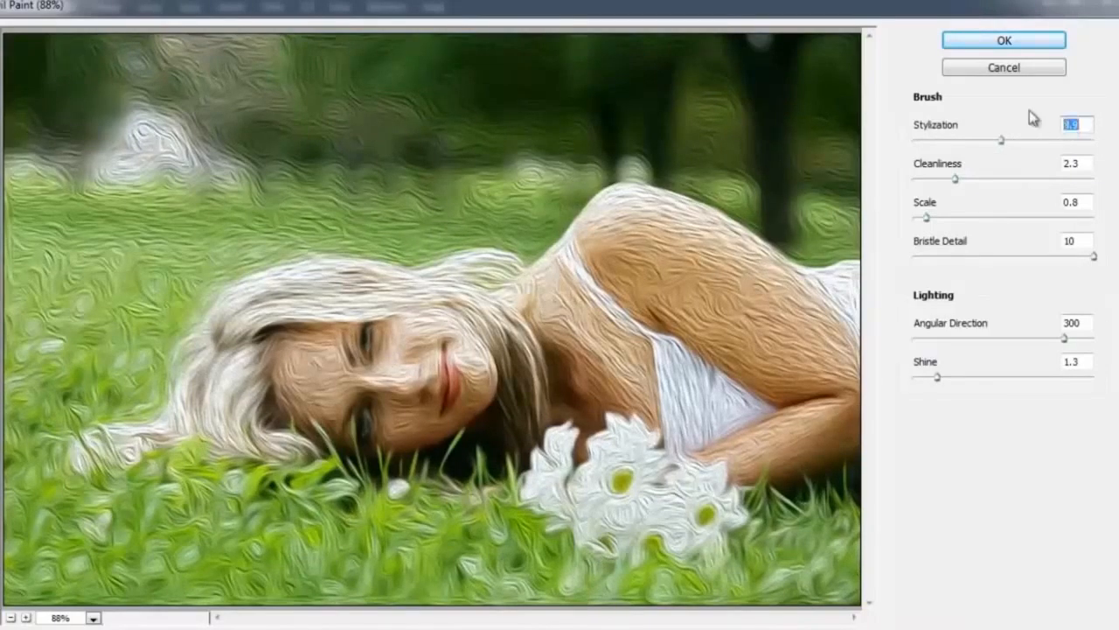
text(5)
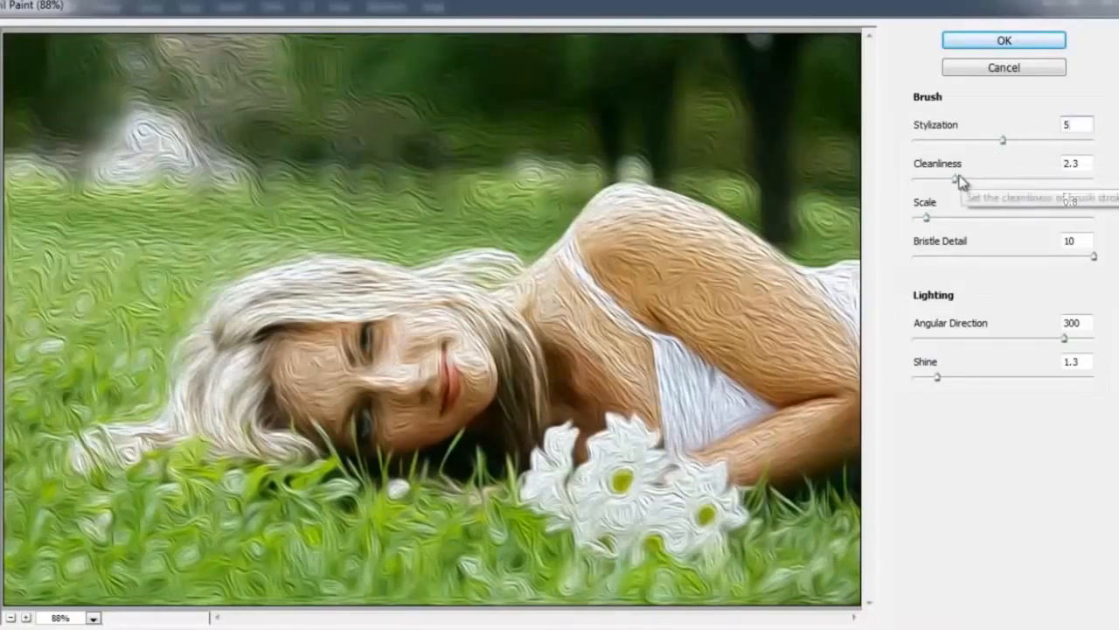
Step: Try the Oil Paint filter's Cleanliness at 0 and 10, and set it to 5
drag(960, 180, 892, 186)
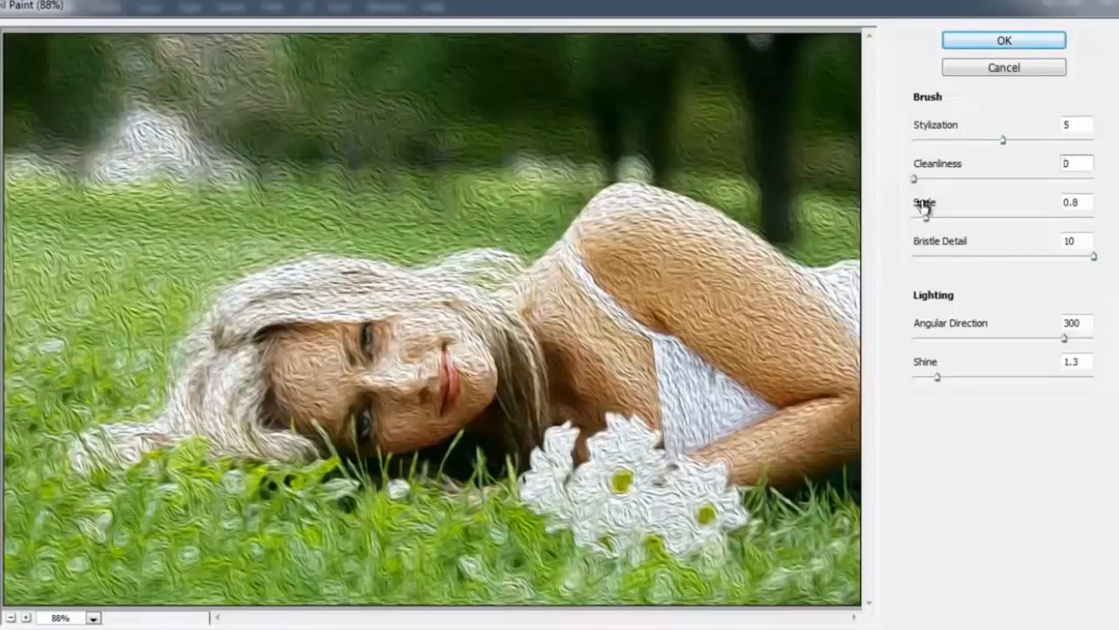
drag(914, 179, 1105, 183)
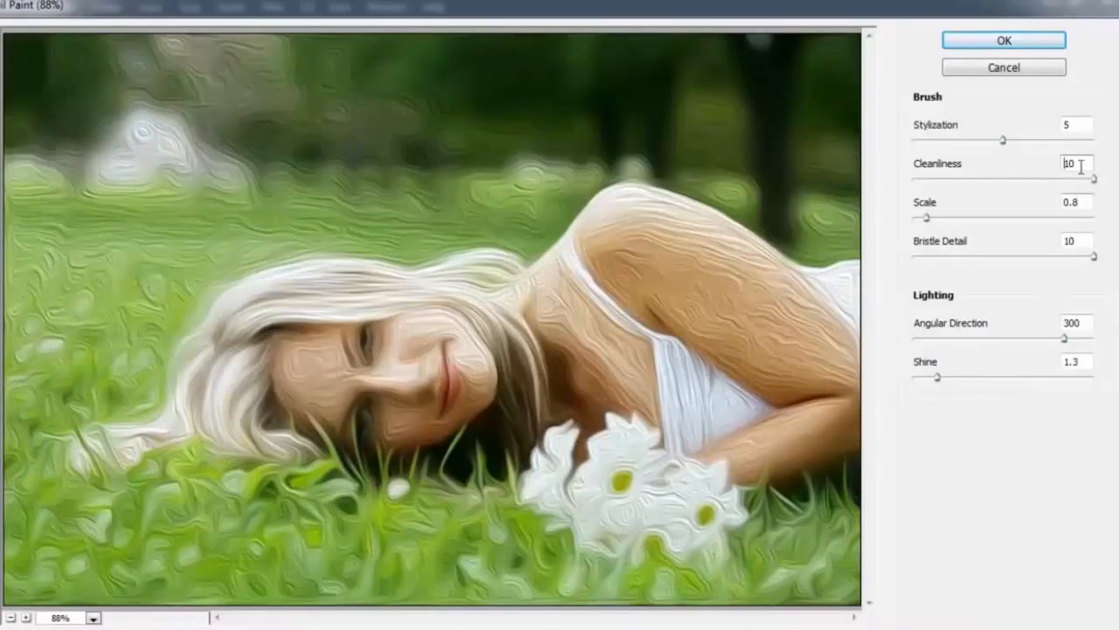
click(1014, 170)
text(5)
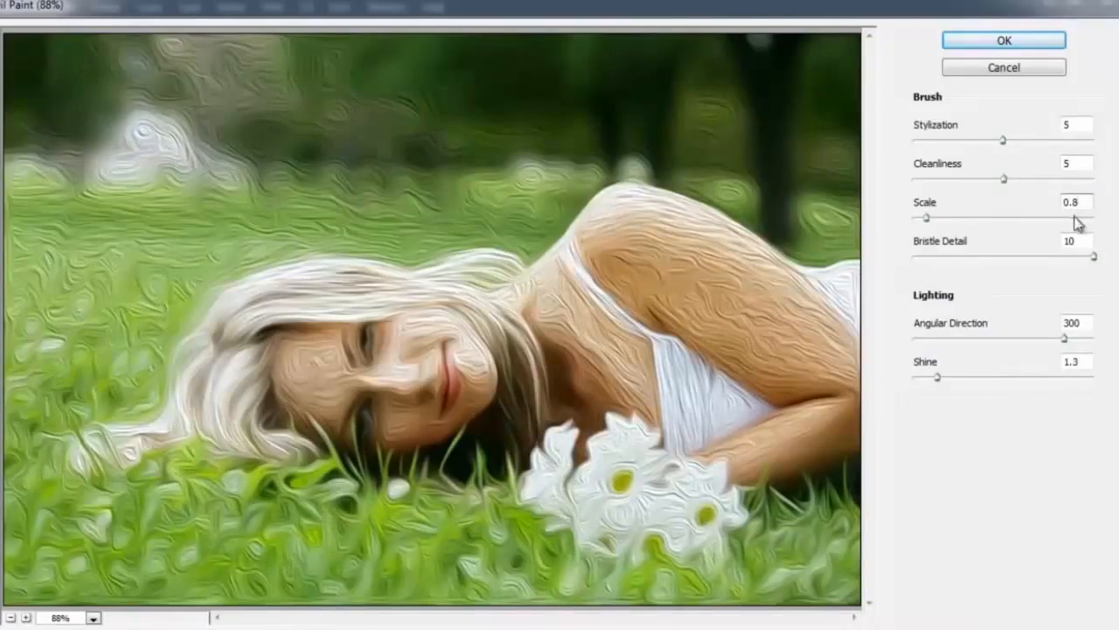
Step: Try the Oil Paint filter's Scale at 0.1 and 10, and set it to 5
drag(925, 218, 890, 228)
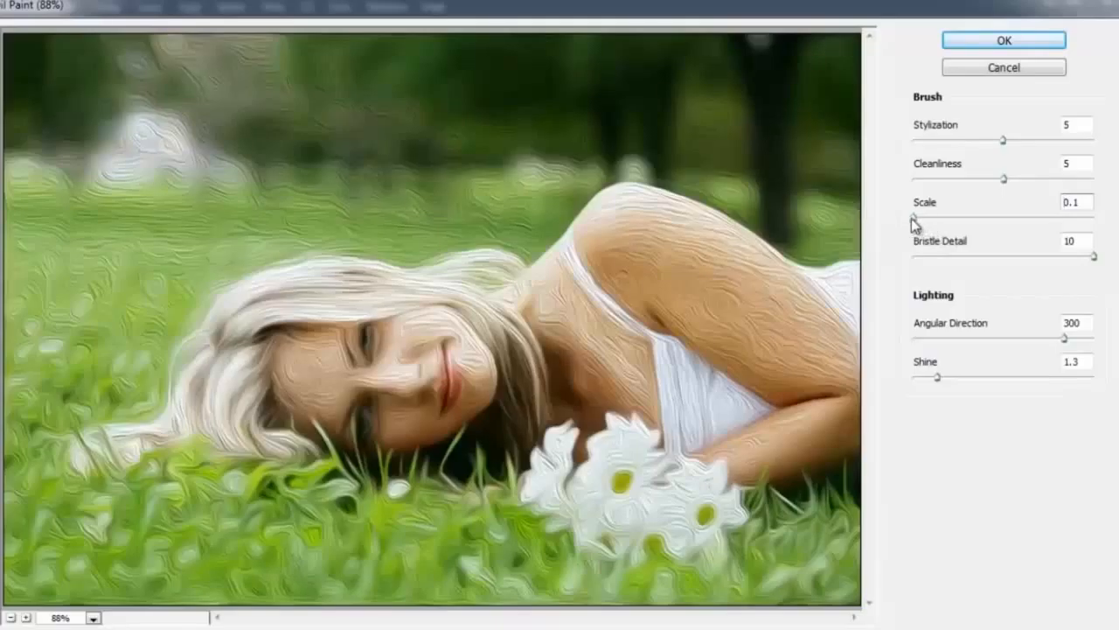
drag(913, 219, 1103, 225)
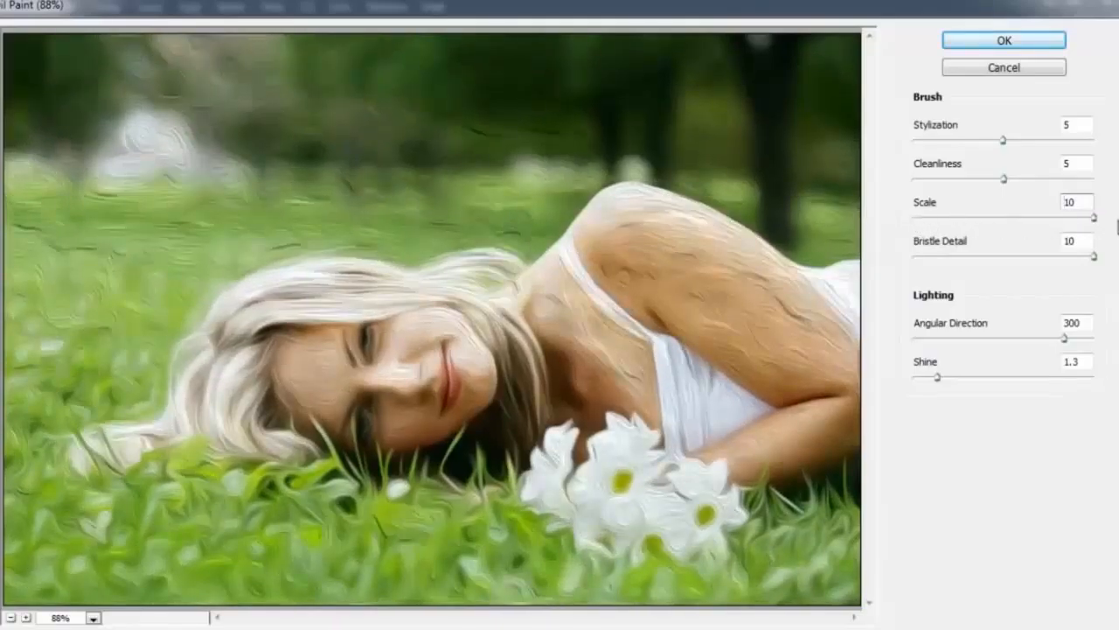
click(1088, 203)
text(5)
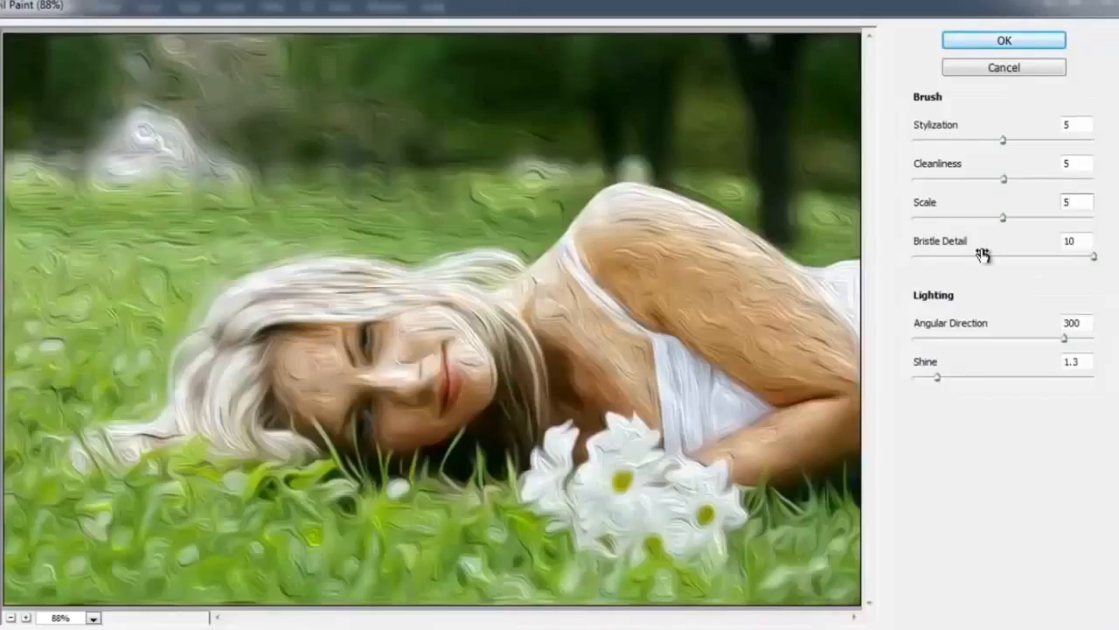
Step: Try the Oil Paint filter's Bristle Detail at 0, and set it to 5
click(1094, 258)
drag(1093, 257, 831, 270)
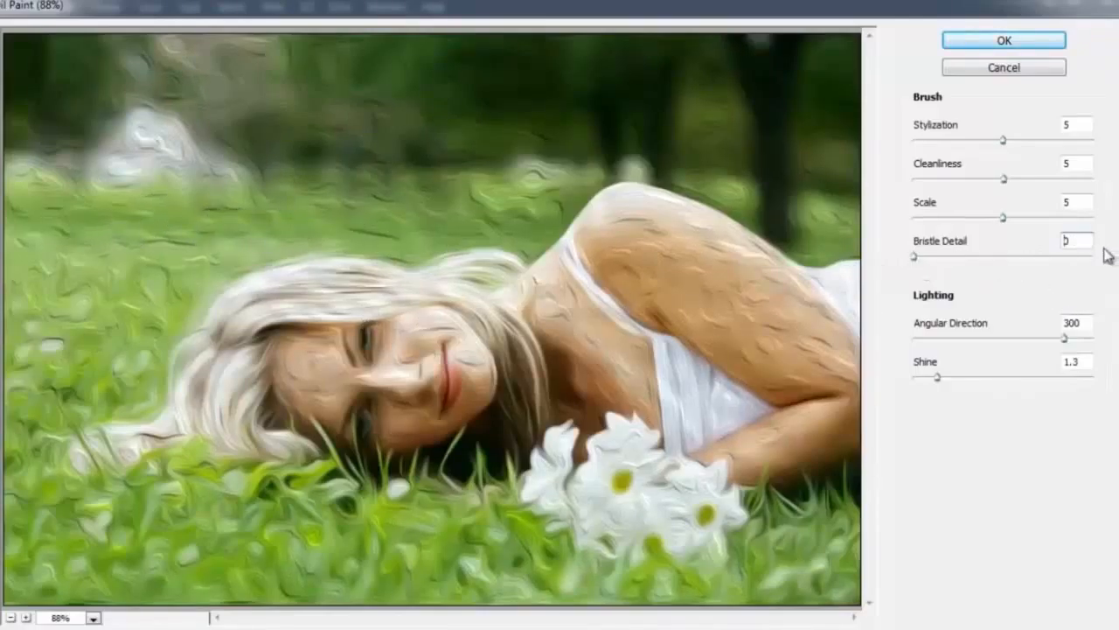
click(1071, 242)
text(5)
Step: Try an Angular Direction of 48.6 for the Oil Paint lighting, and set it to 196.2
drag(1065, 338, 1050, 344)
drag(1017, 344, 938, 362)
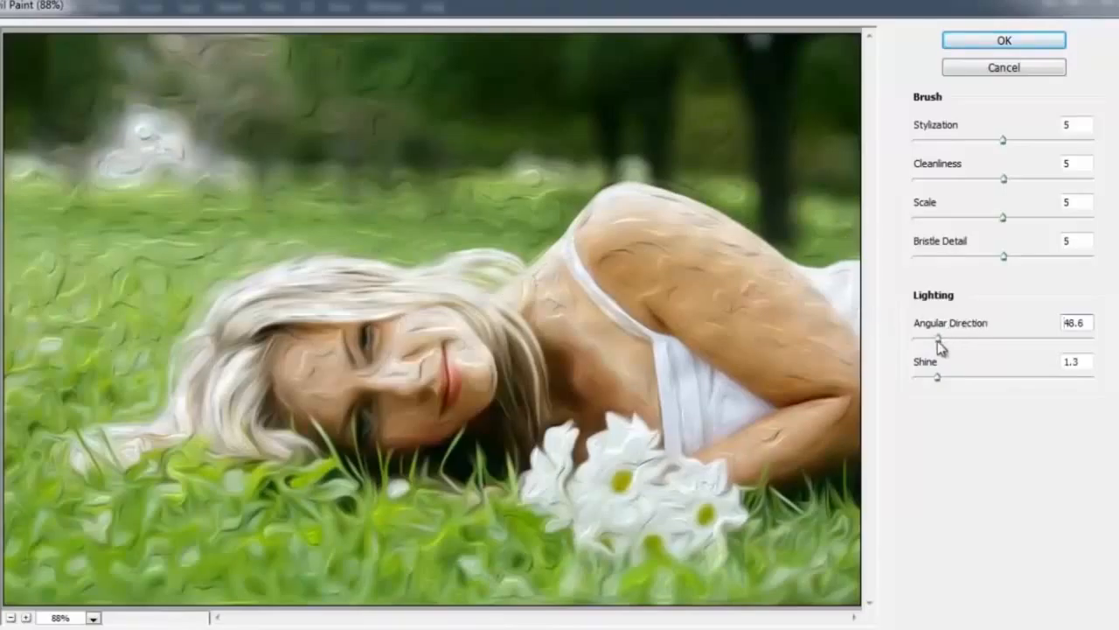
drag(939, 344, 1010, 345)
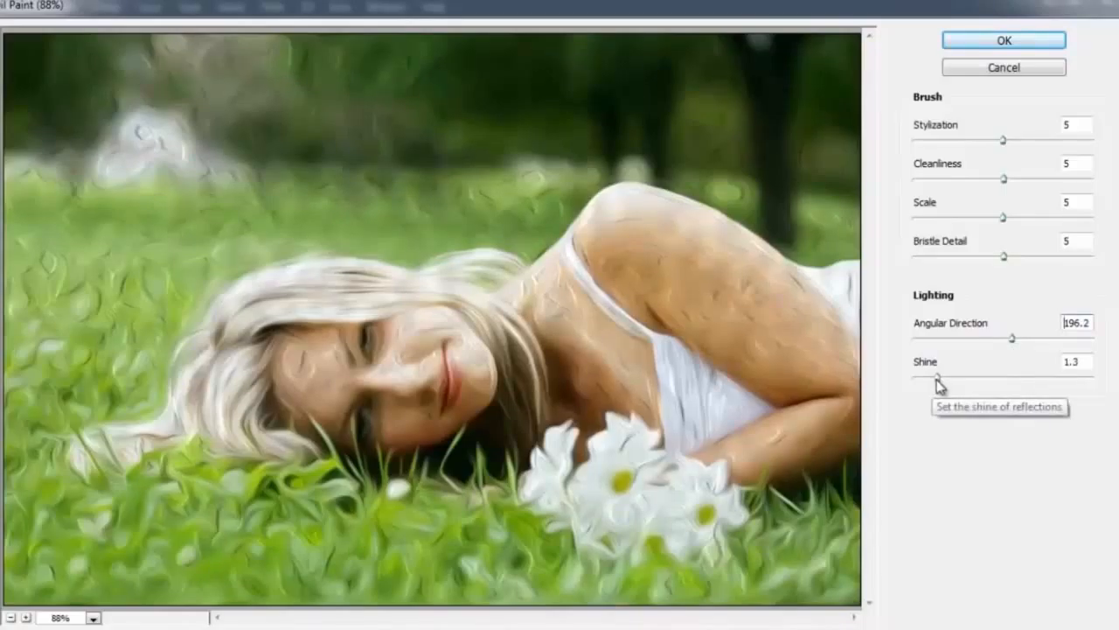
Step: Try the lighting Shine at 10 and 0, set it to 0.9, and apply the Oil Paint filter
mouse_move(936, 379)
mouse_down()
mouse_move(885, 381)
mouse_move(1100, 382)
mouse_up()
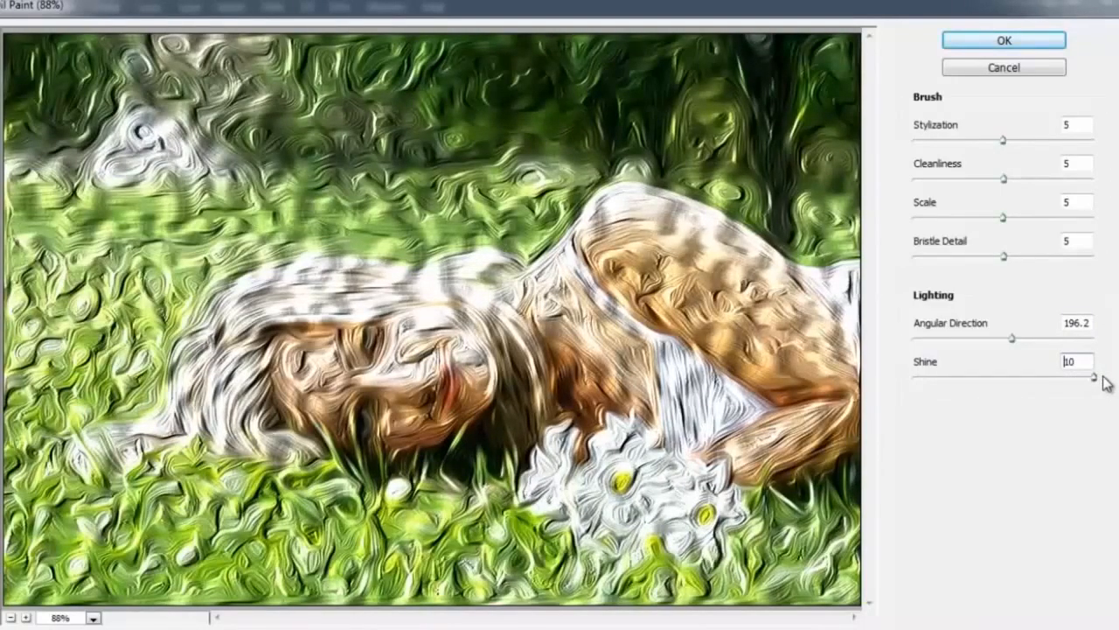
drag(1102, 378, 883, 393)
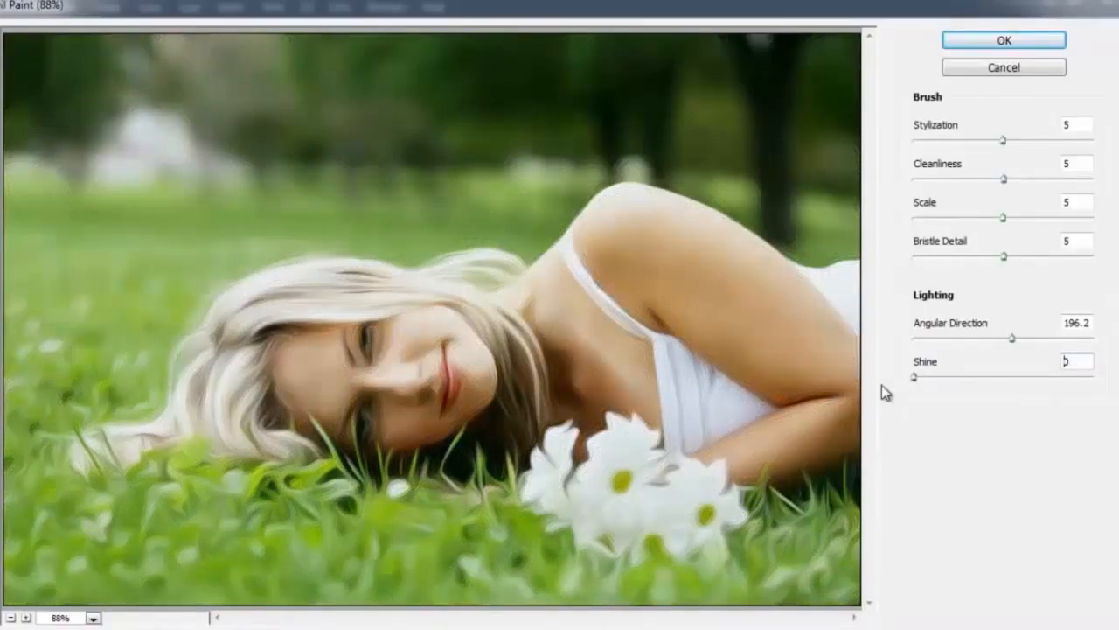
mouse_move(883, 392)
mouse_down()
mouse_move(945, 382)
mouse_move(932, 392)
mouse_up()
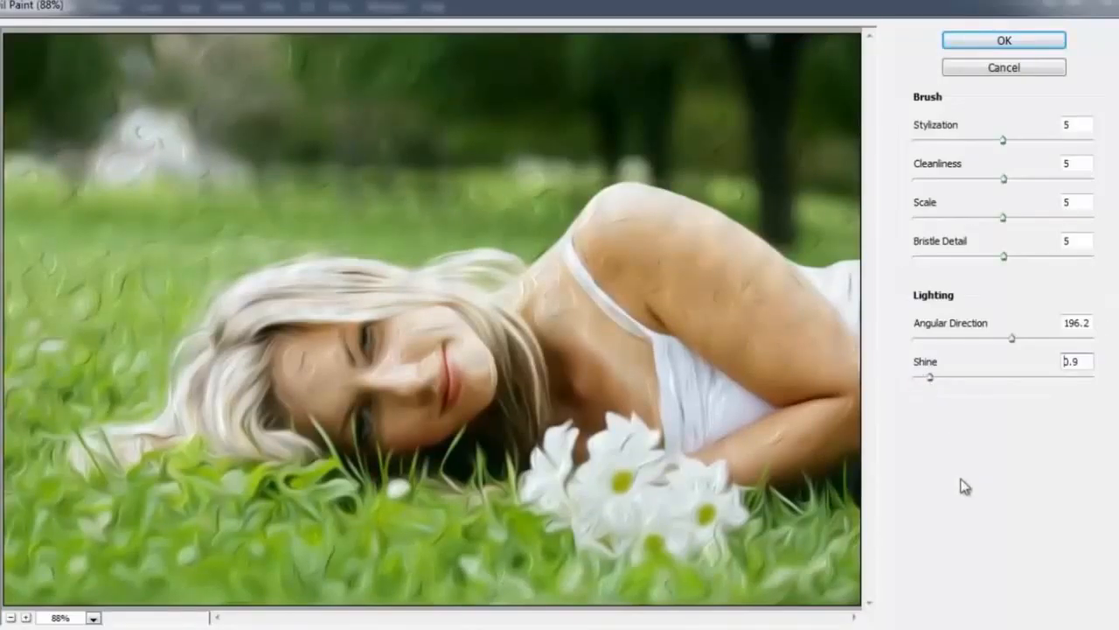
click(956, 38)
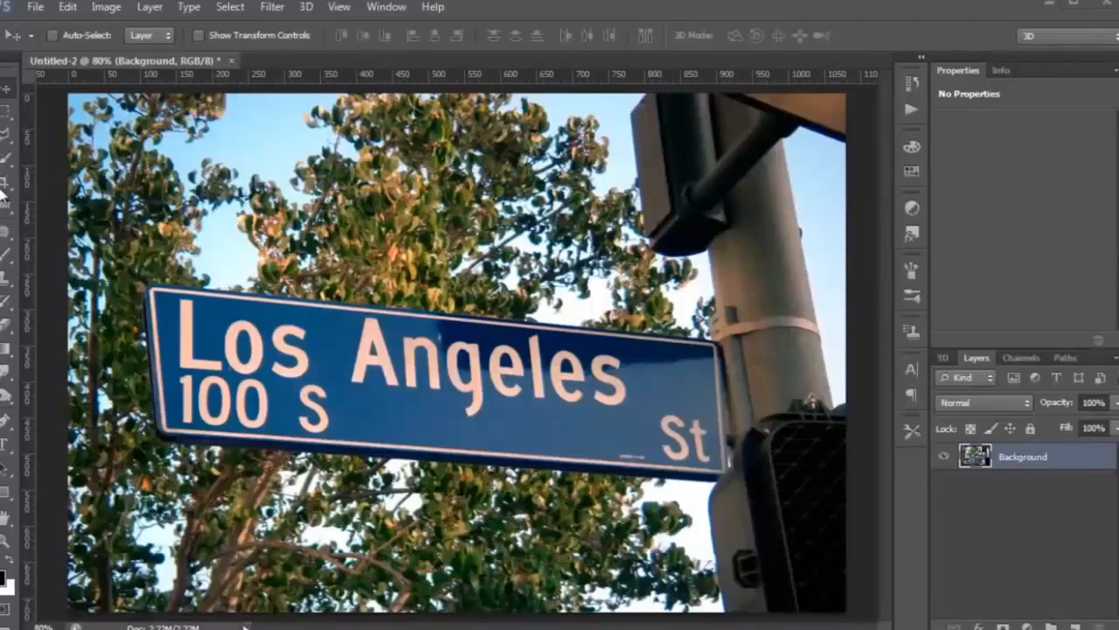
Step: Start a crop of the street sign photo by pulling in its upper-left corner, and toggle Delete Cropped Pixels on and back off
click(5, 185)
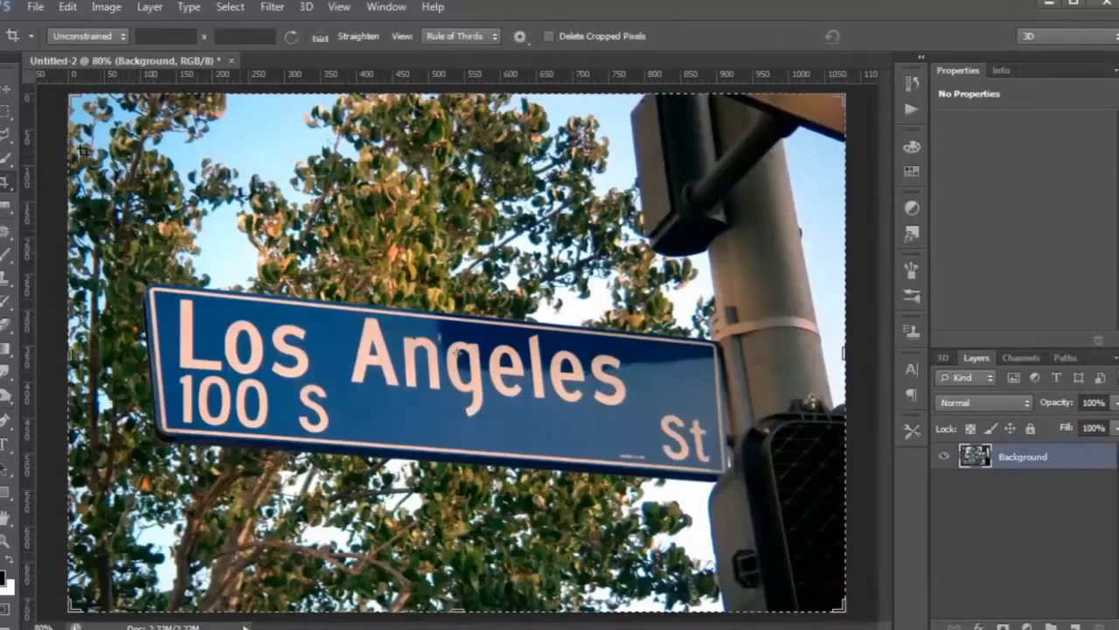
drag(74, 100, 162, 193)
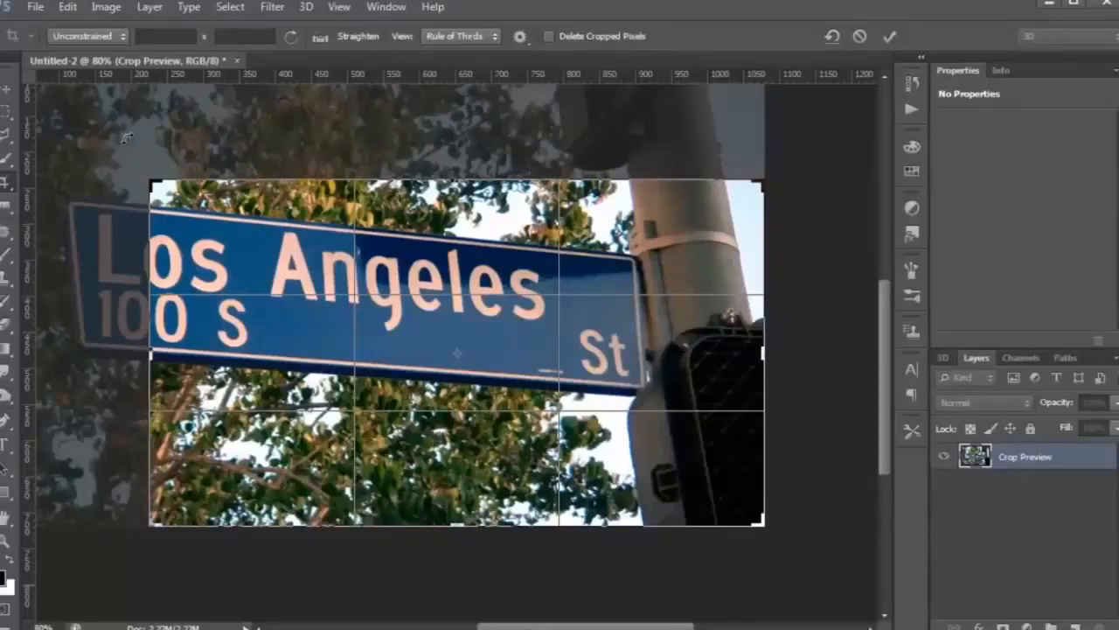
click(549, 36)
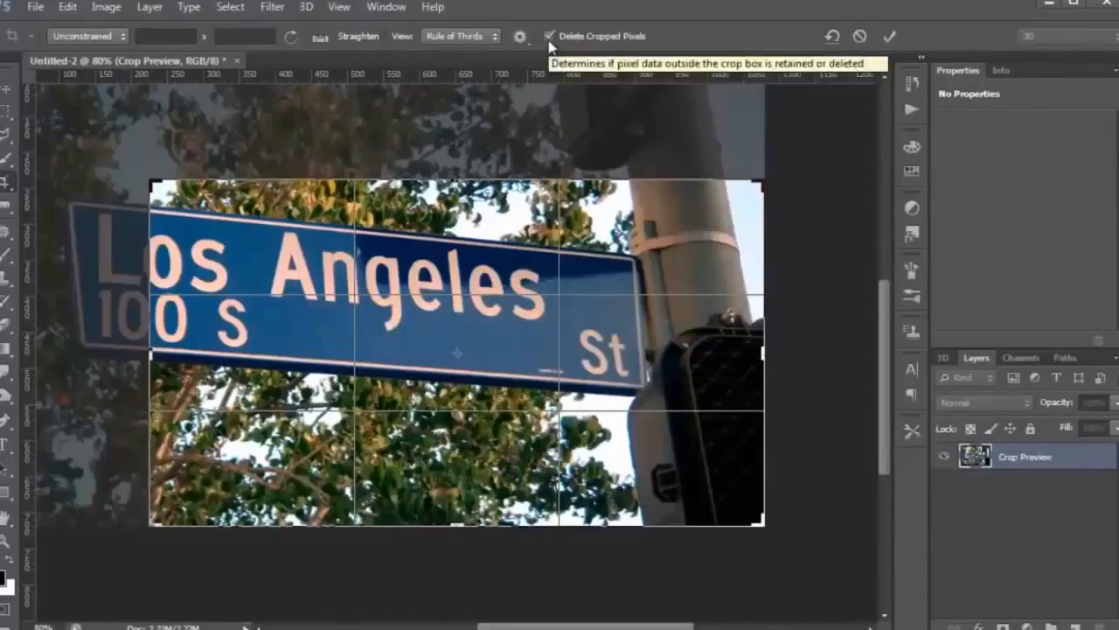
click(549, 36)
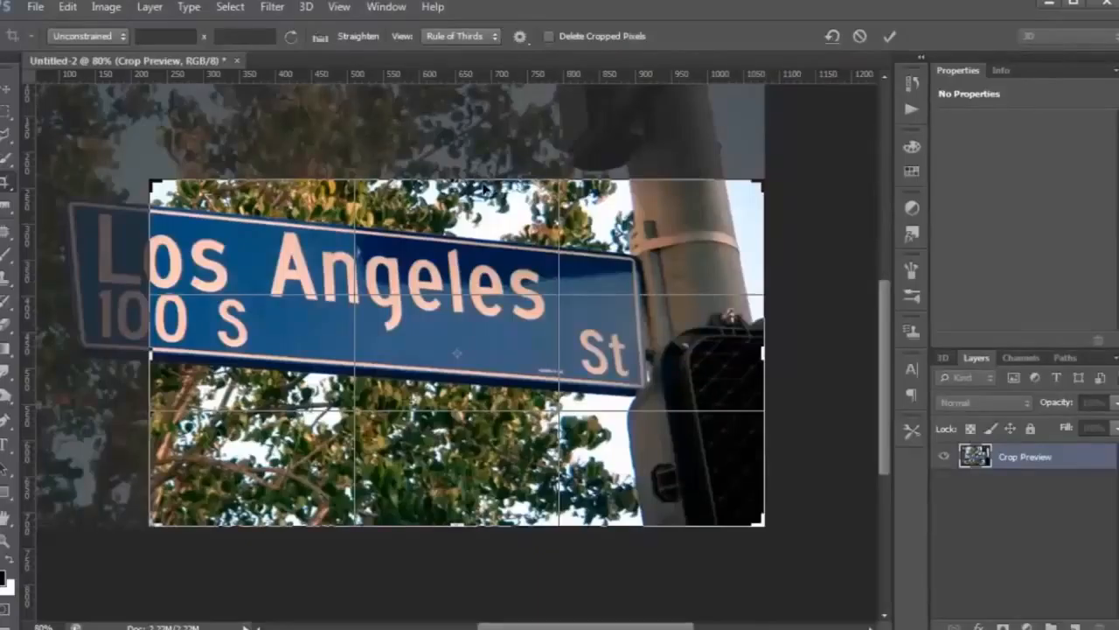
Step: Constrain the crop to 16 x 9, enlarge it to the photo's full width around the sign, and return the ratio to Unconstrained
click(112, 37)
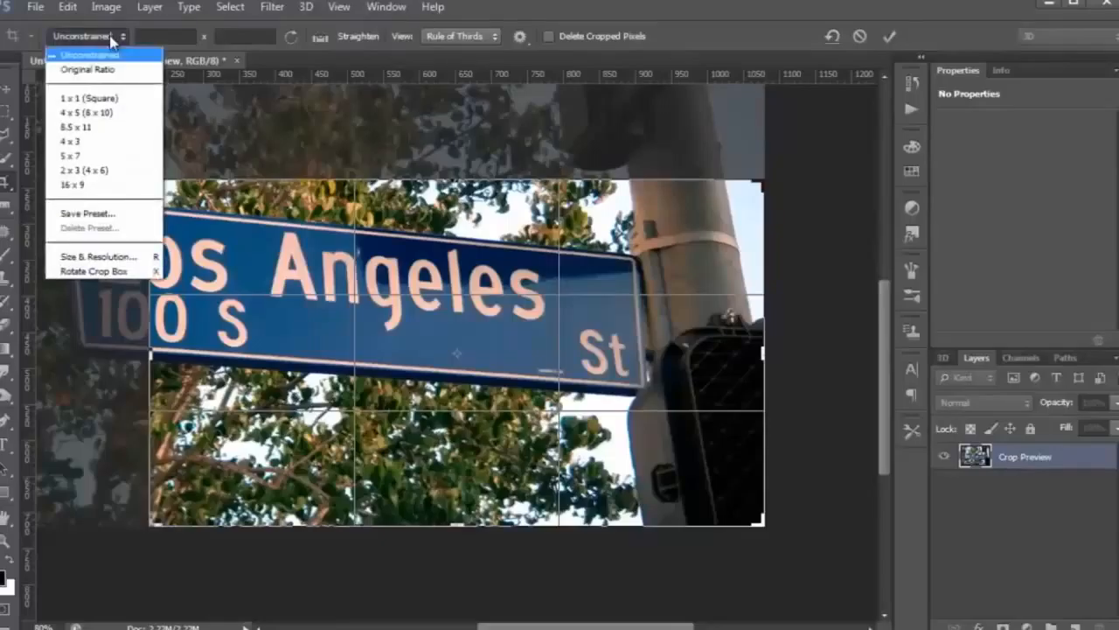
click(73, 185)
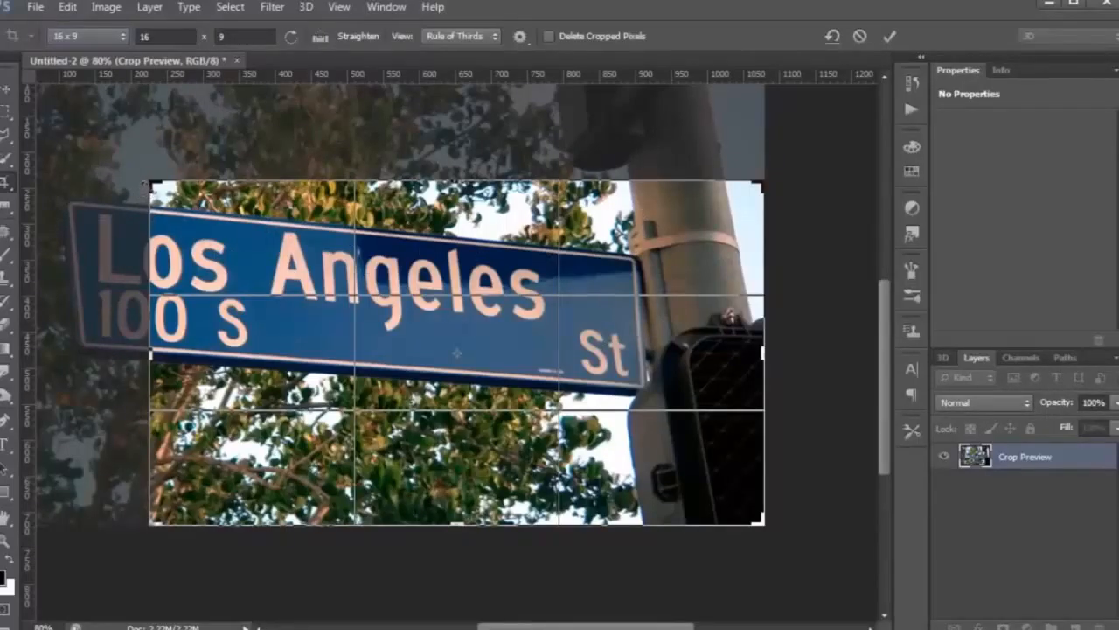
drag(146, 184, 103, 96)
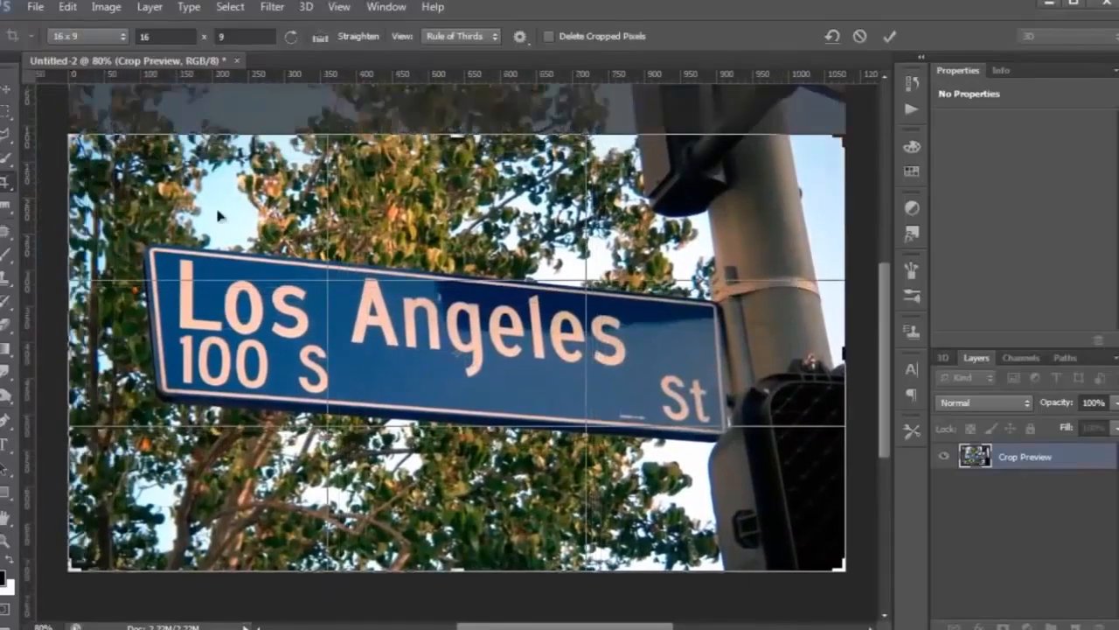
click(98, 37)
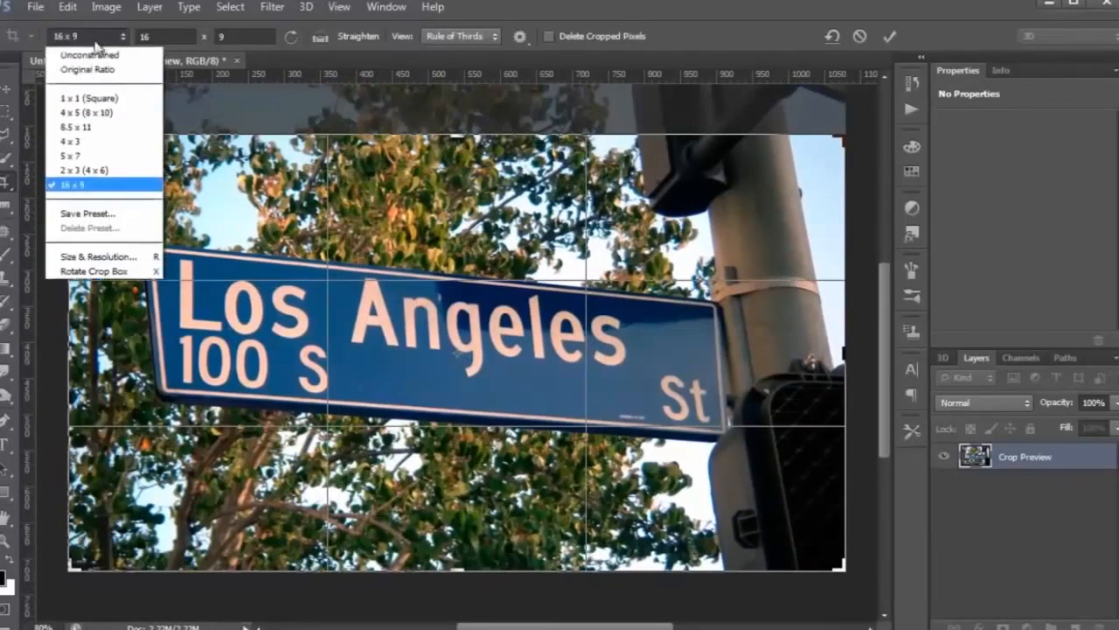
click(99, 58)
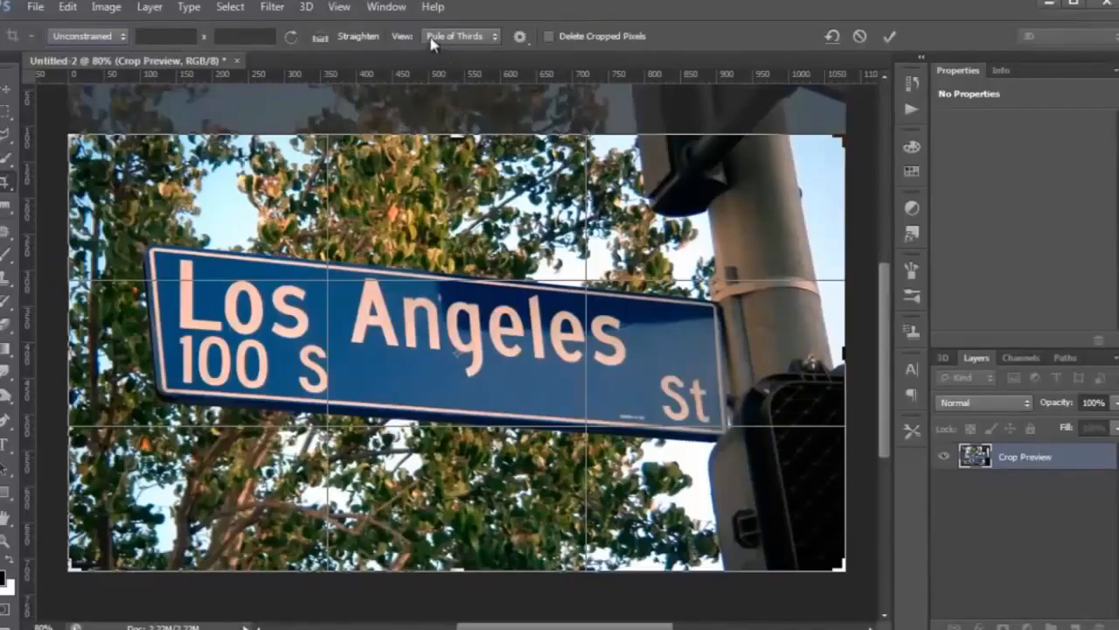
Step: Try the Golden Ratio crop overlay, and switch back to Rule of Thirds
click(494, 37)
click(463, 114)
click(470, 114)
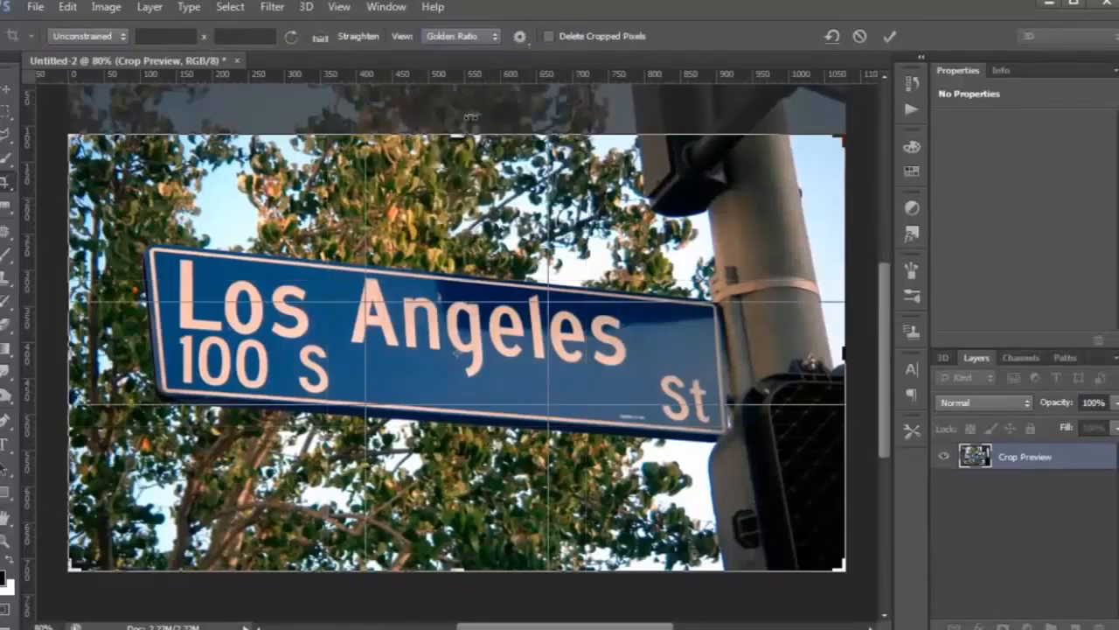
click(458, 37)
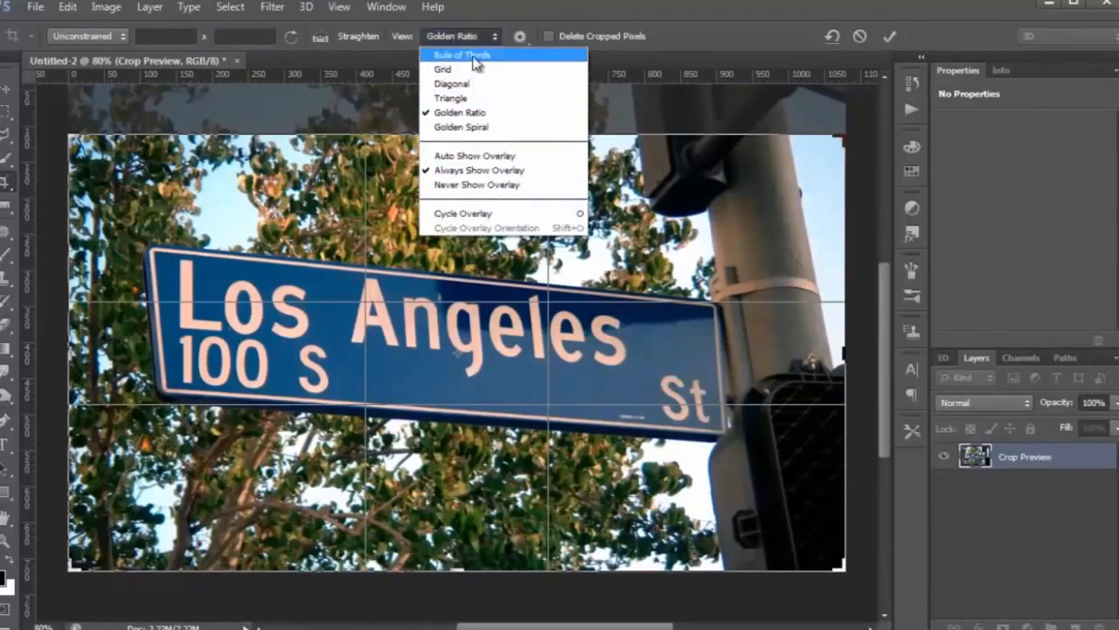
click(464, 54)
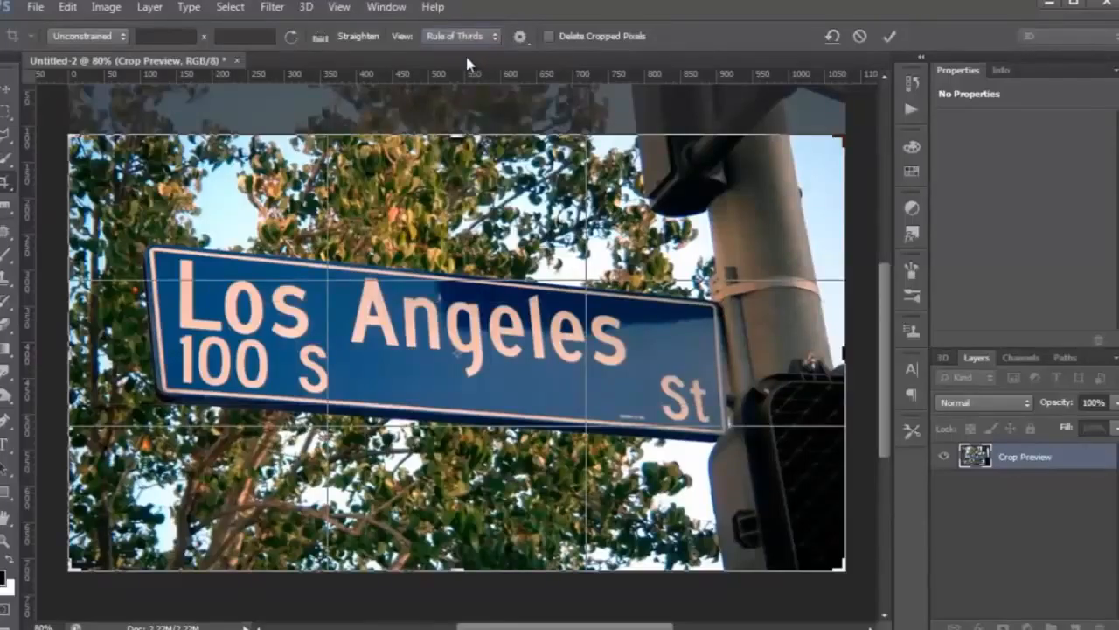
Step: Try straightening the photo along the sign's upper edge, straighten it along the traffic light pole instead, and apply the crop
click(321, 38)
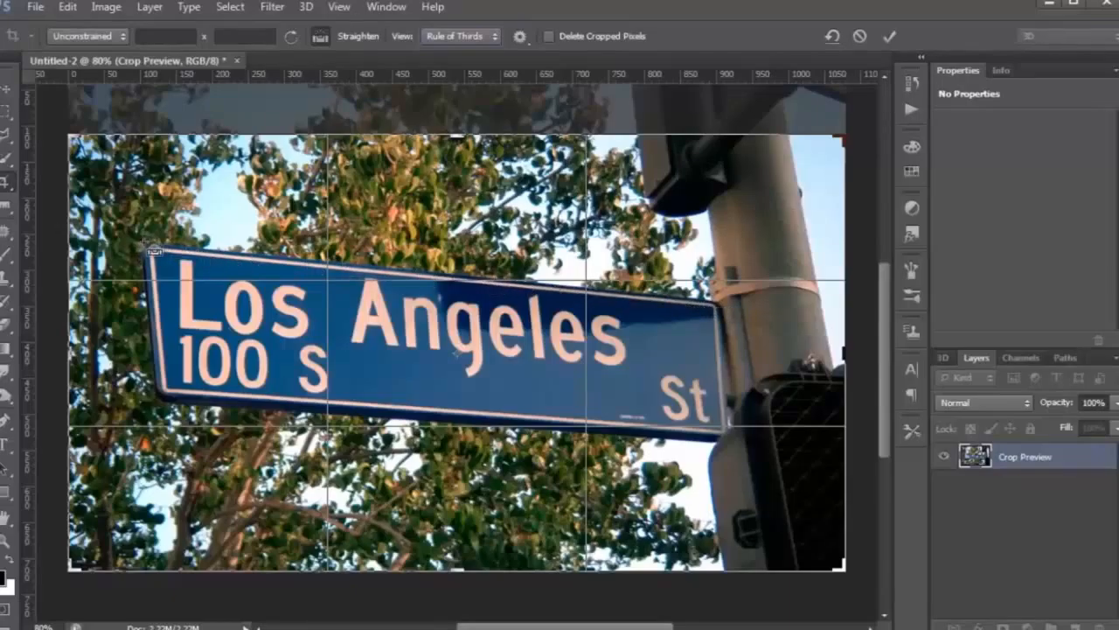
drag(154, 251, 730, 309)
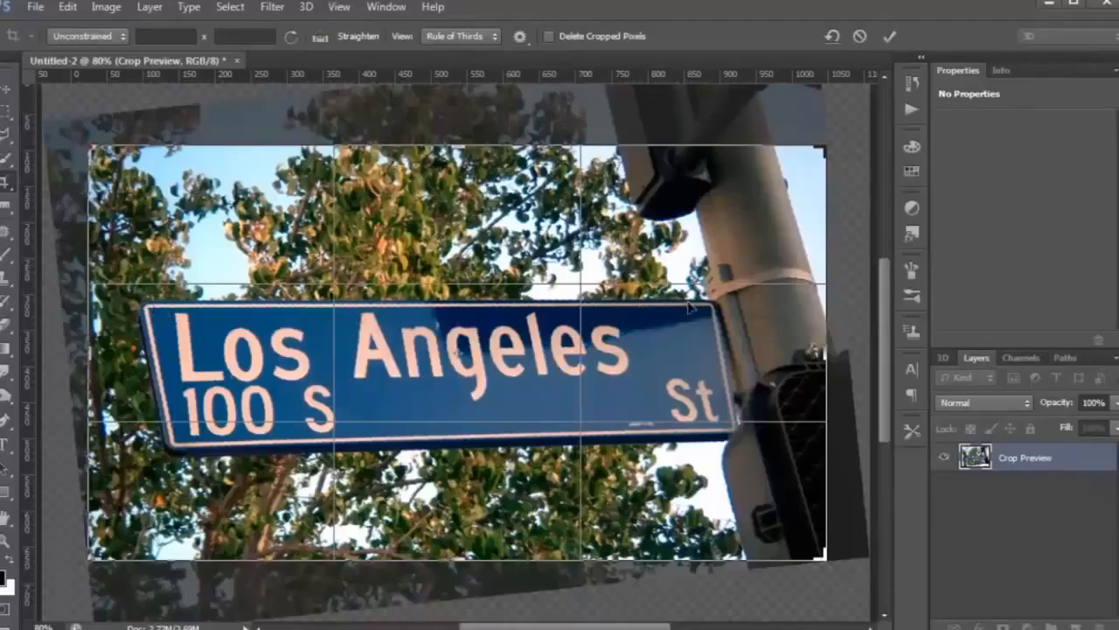
click(321, 35)
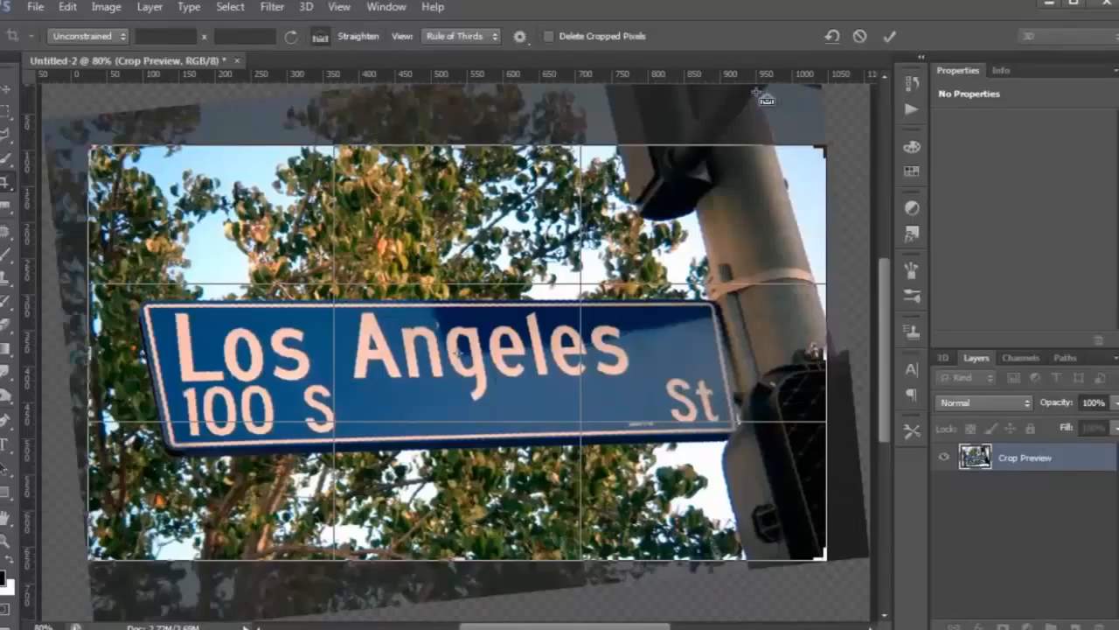
drag(766, 99, 836, 352)
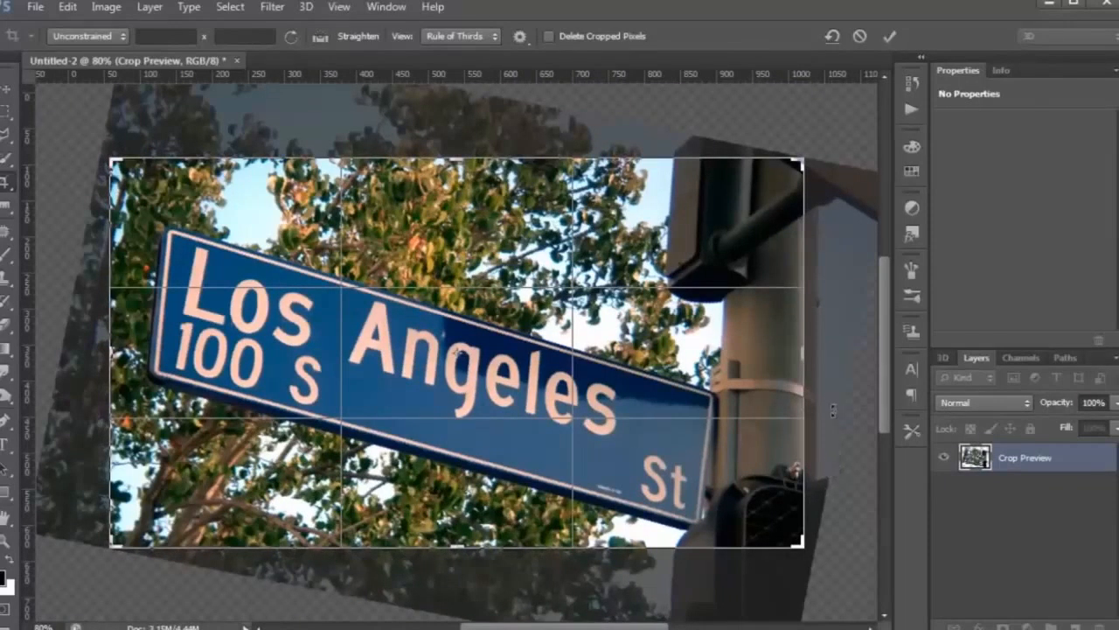
click(888, 36)
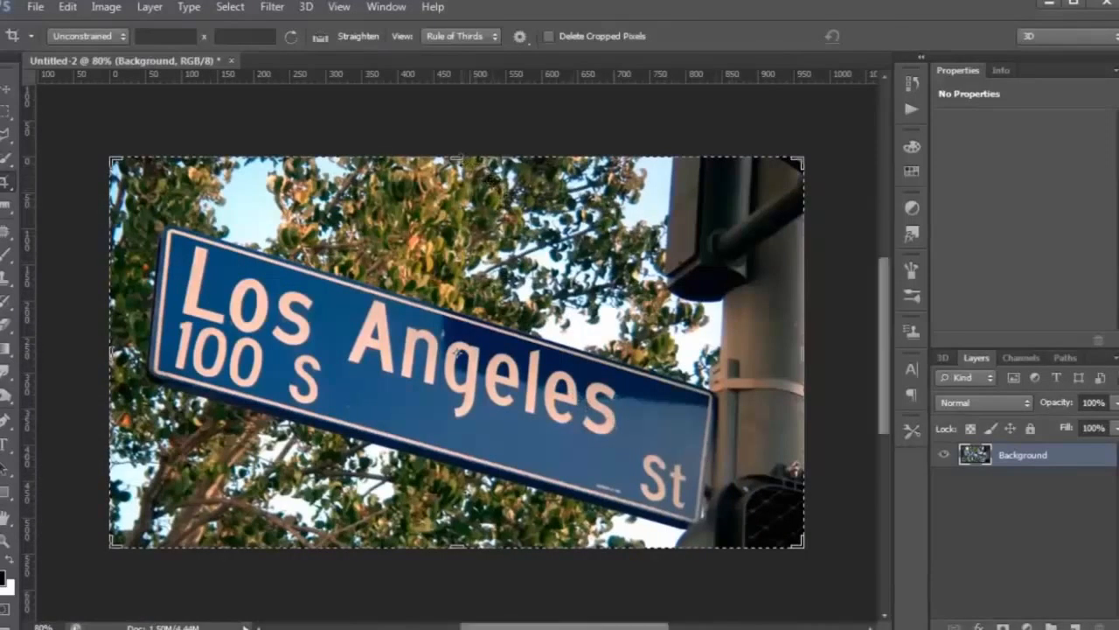
Step: Expand the crop box beyond the cropped edges to bring back the hidden pixels, and reframe it more tightly around the sign
mouse_move(457, 158)
mouse_down()
mouse_move(457, 130)
mouse_move(464, 141)
mouse_up()
drag(804, 352, 833, 351)
drag(453, 564, 455, 585)
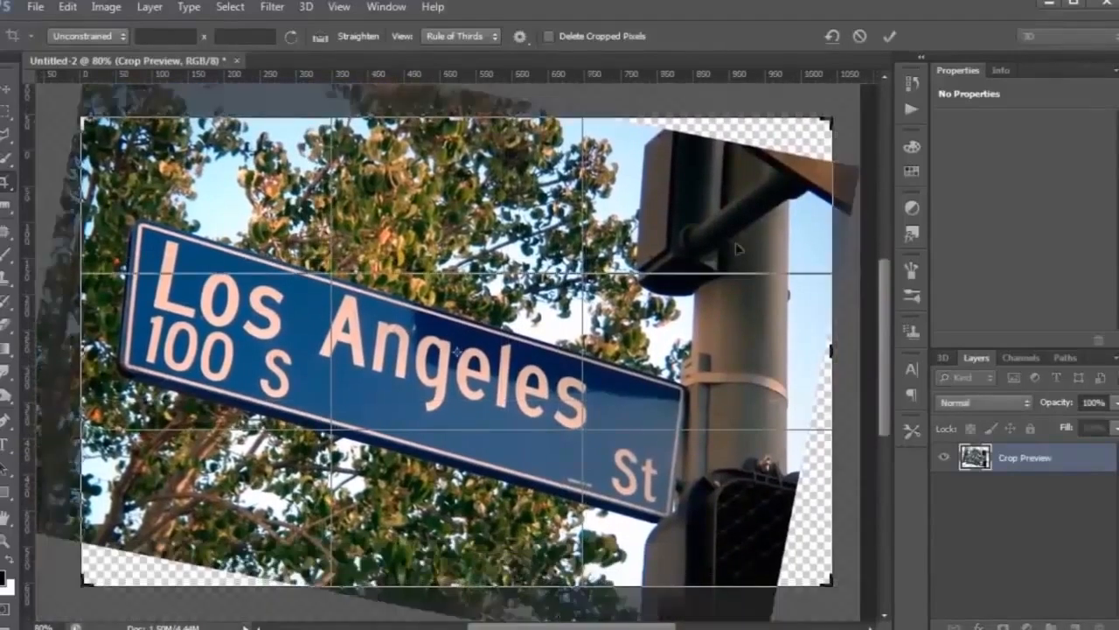
drag(832, 352, 764, 351)
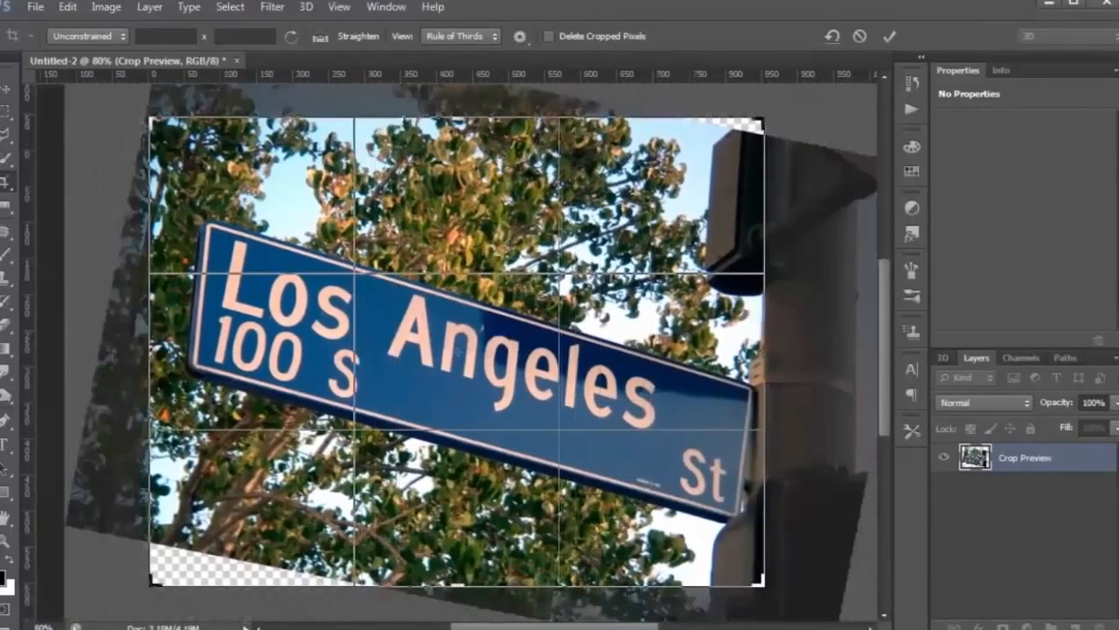
drag(457, 117, 457, 150)
drag(445, 441, 406, 509)
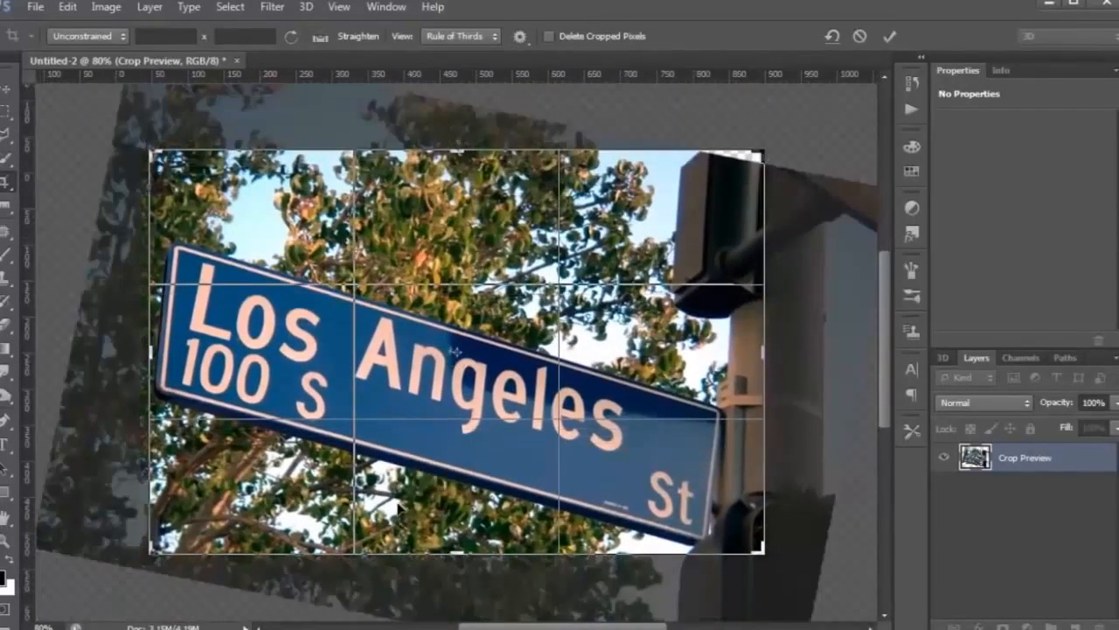
Step: Switch to the Perspective Crop tool, discarding the pending crop
click(5, 181)
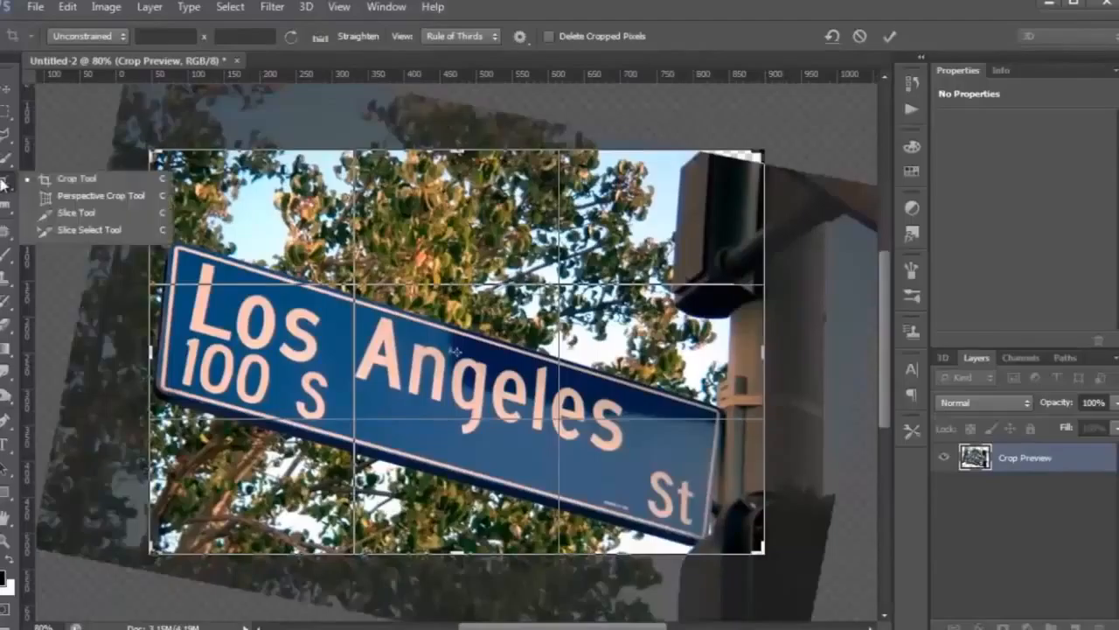
click(73, 197)
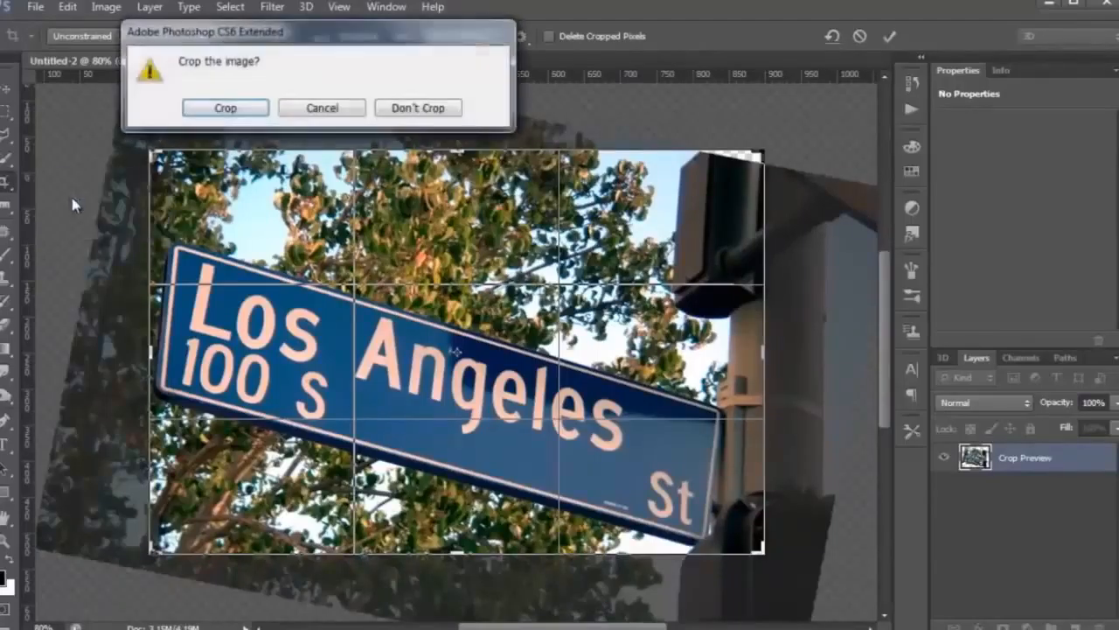
click(415, 109)
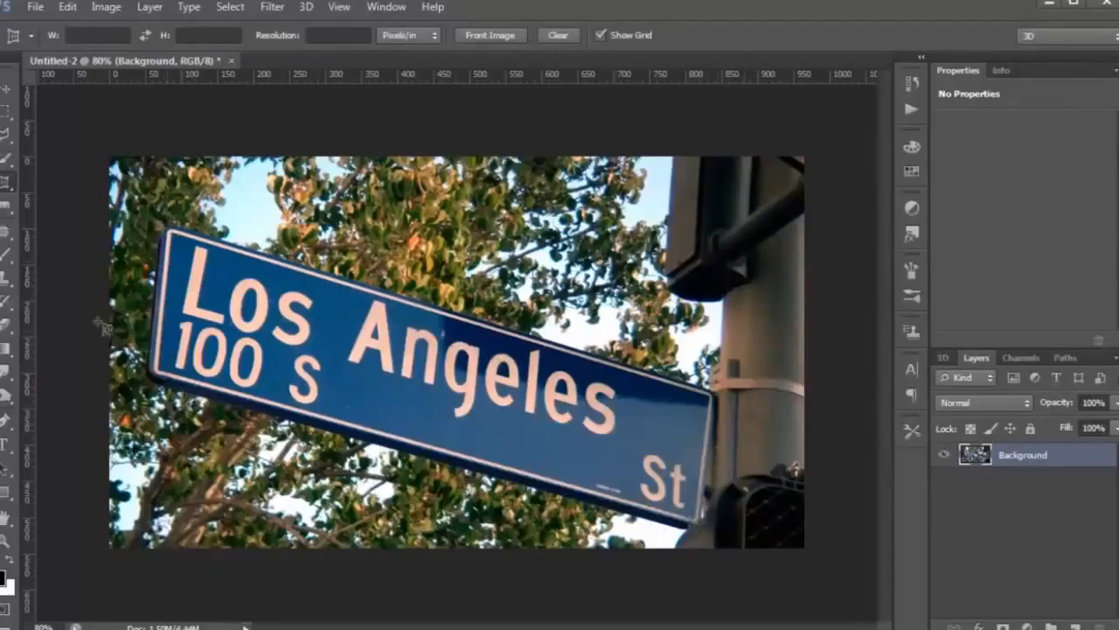
Step: Perspective-crop the photo to the street sign alone by marking its four corners, fine-tuning them, and applying the crop
click(163, 227)
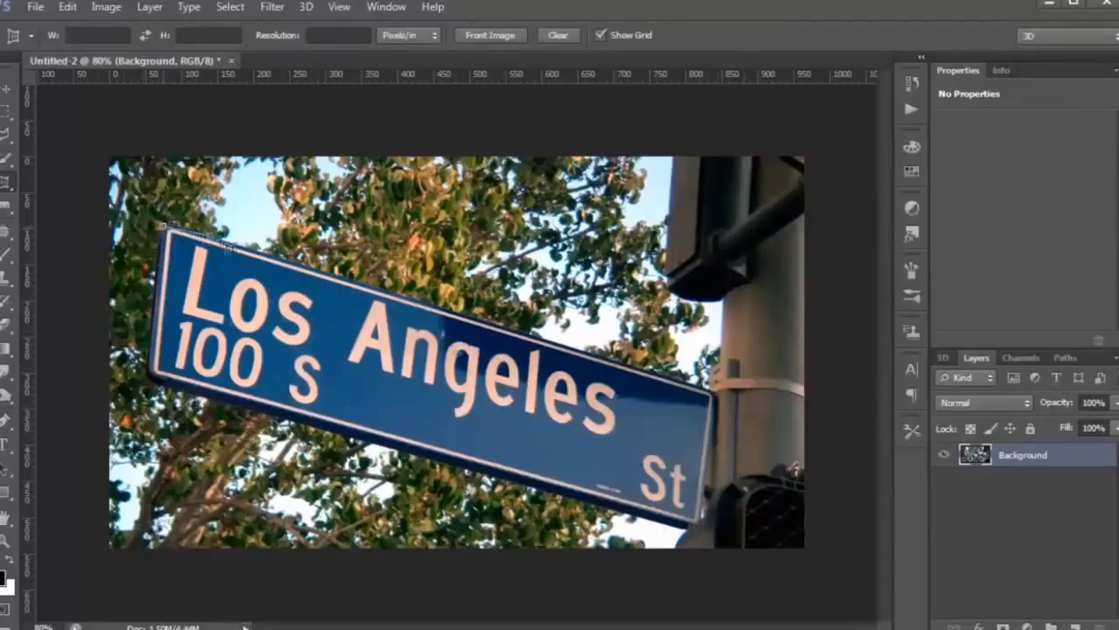
click(718, 394)
click(703, 534)
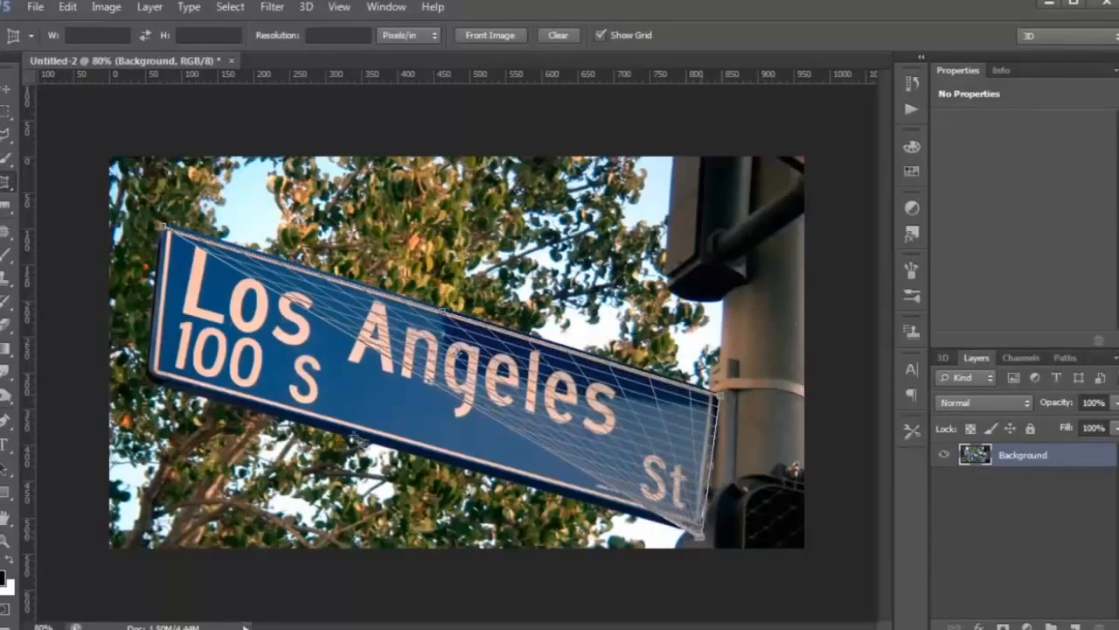
click(147, 378)
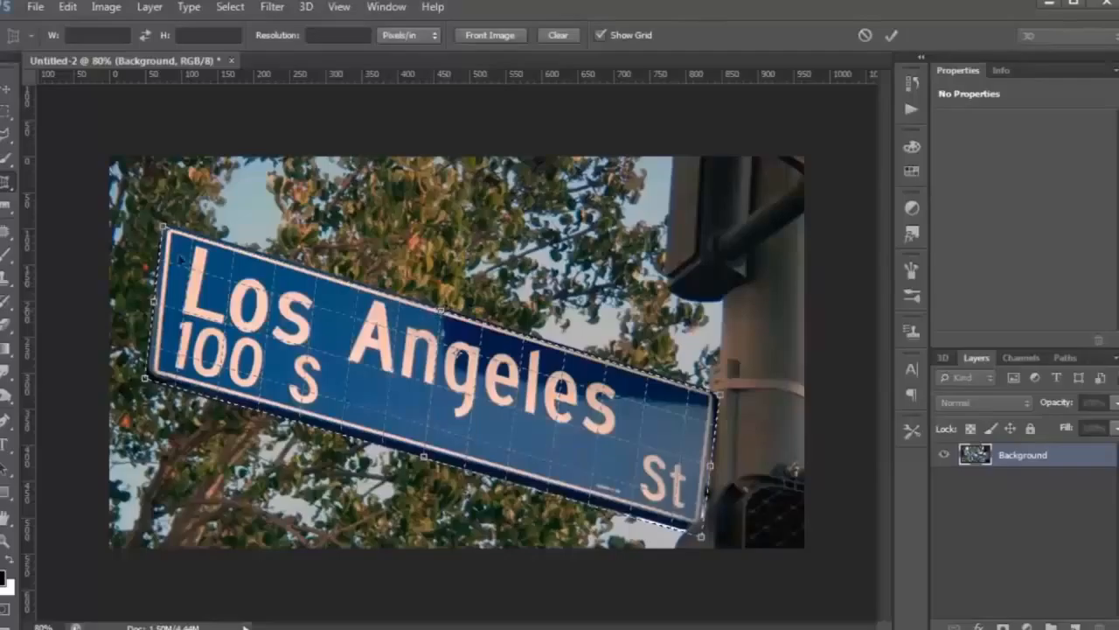
drag(164, 227, 163, 228)
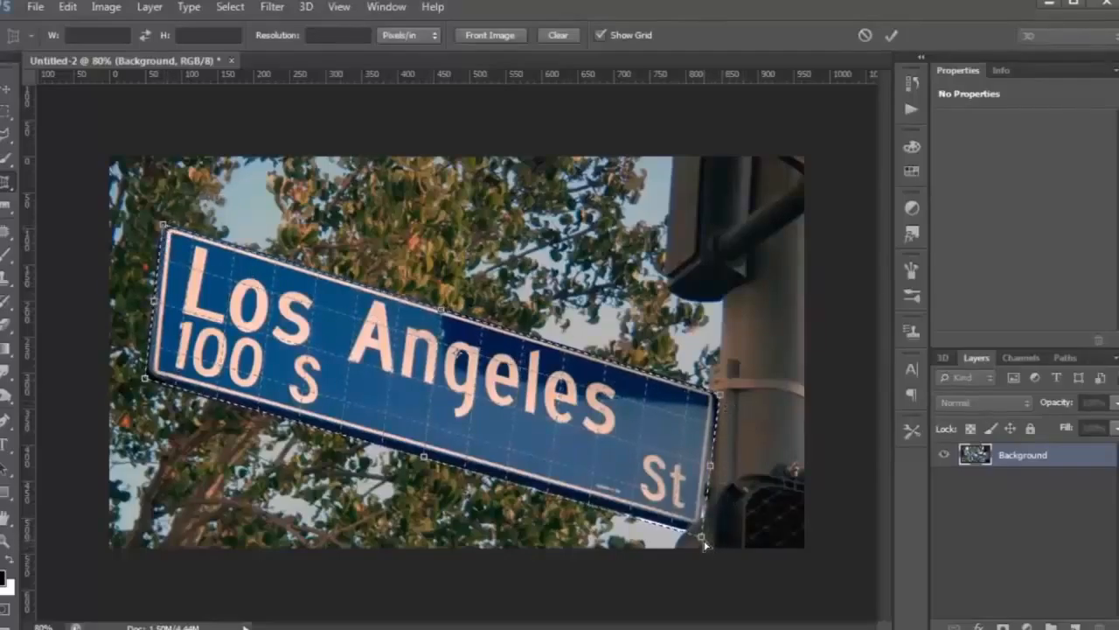
drag(704, 543, 698, 535)
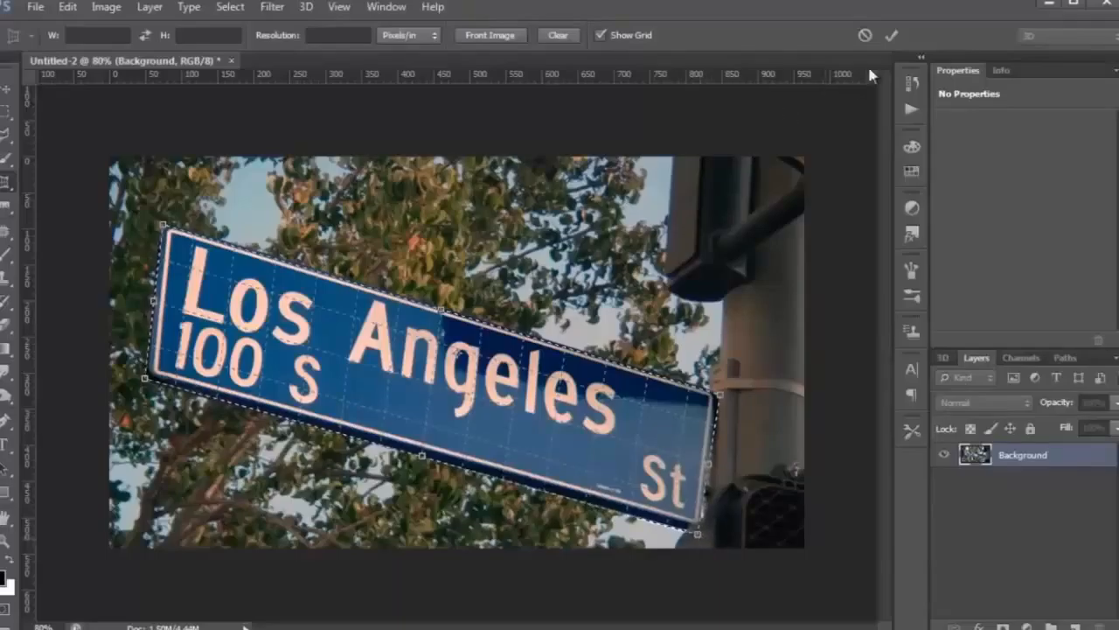
click(892, 35)
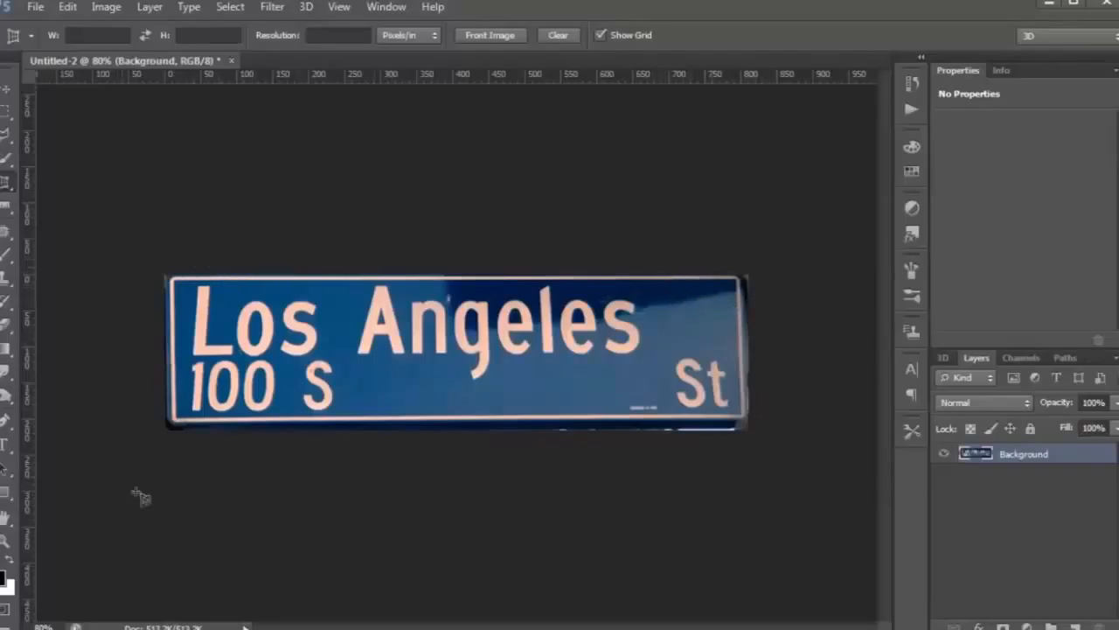
Step: Switch to the Crop tool and extend the crop box beyond the flattened sign on all four sides to look for hidden pixels
right_click(6, 183)
click(62, 185)
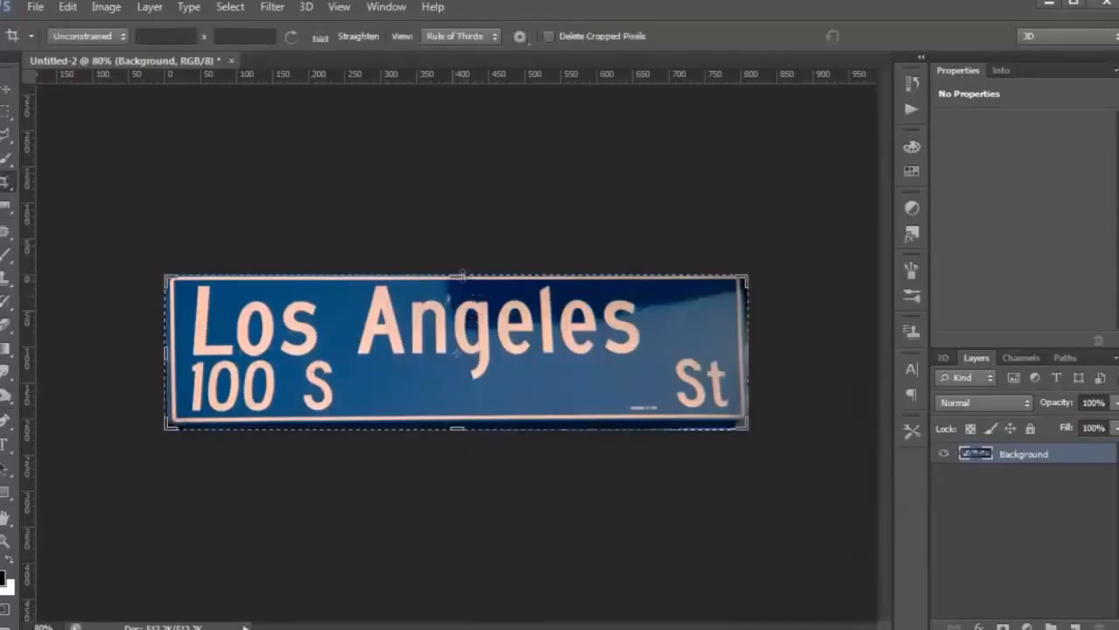
drag(457, 277, 463, 154)
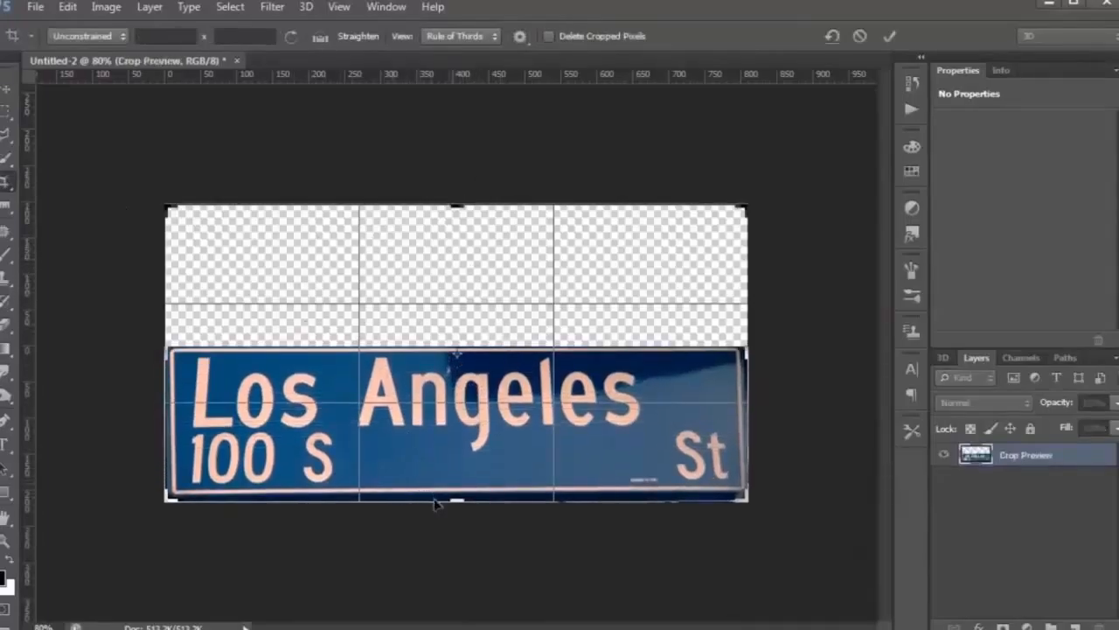
drag(455, 501, 455, 560)
drag(747, 350, 770, 355)
drag(104, 353, 79, 353)
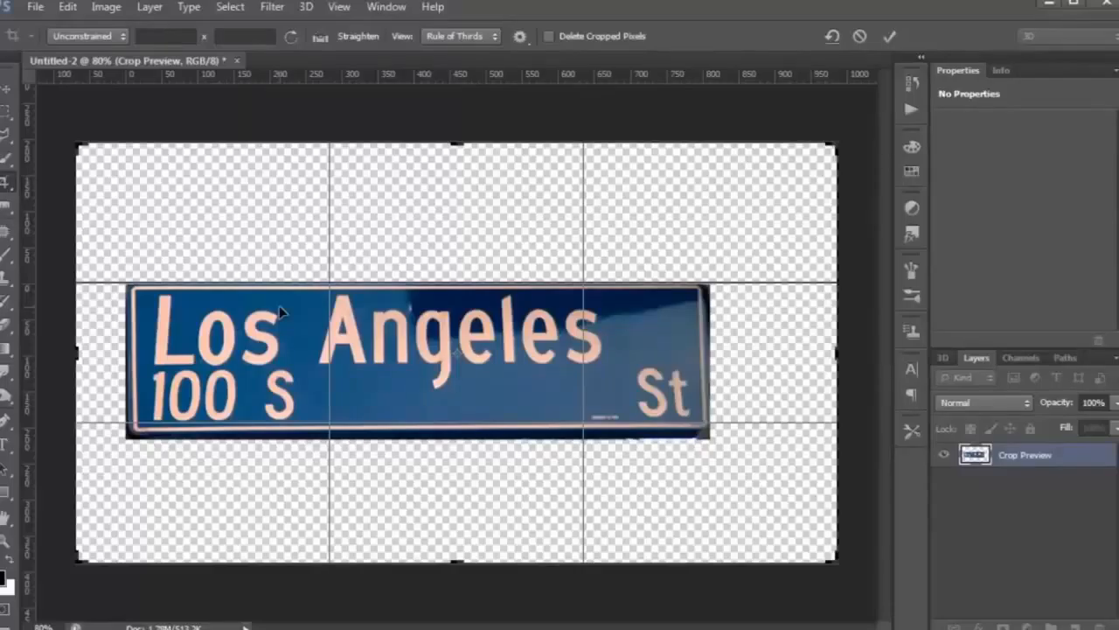
Step: Undo the canvas extension, the perspective crop and the earlier straightened crop to restore the wider photo
key(ctrl+z)
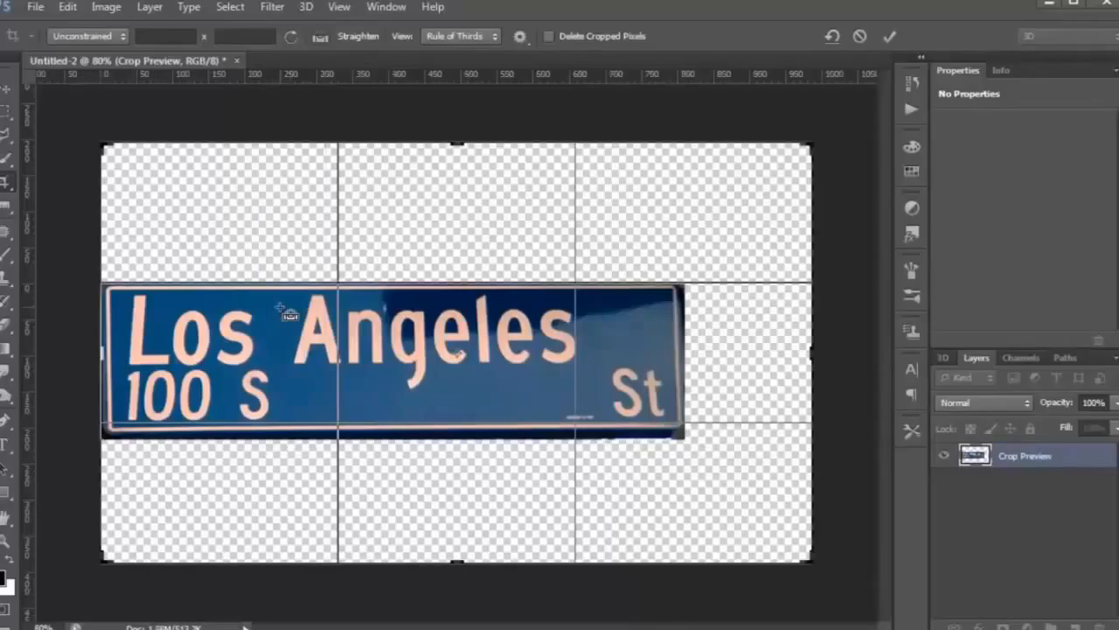
key(ctrl+alt+z)
key(ctrl+alt+z)
key(ctrl+alt+z)
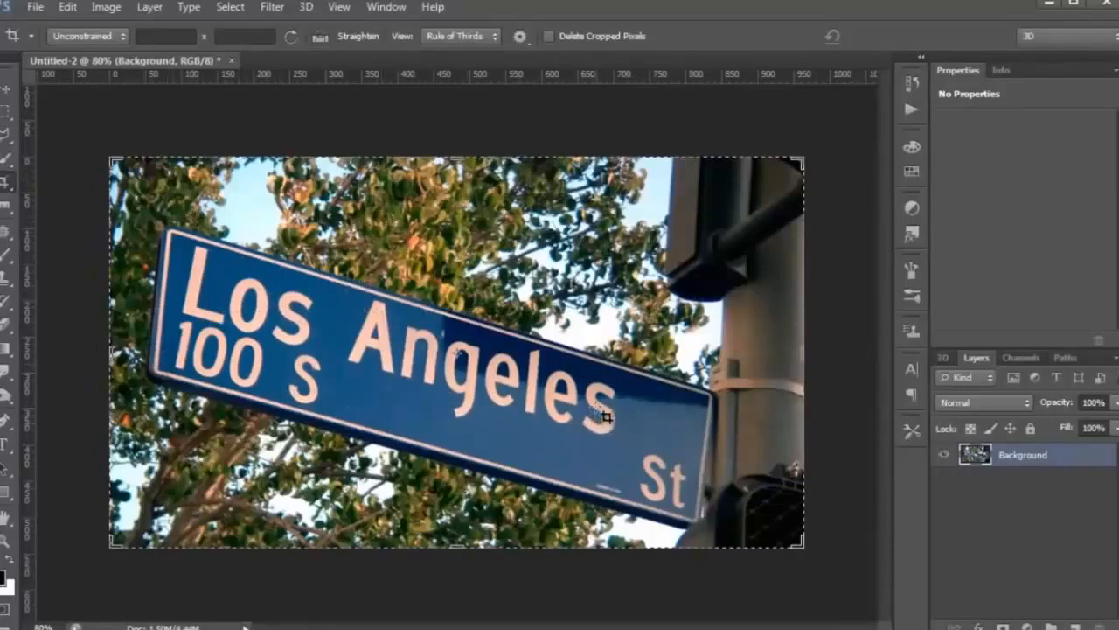
key(ctrl+alt+z)
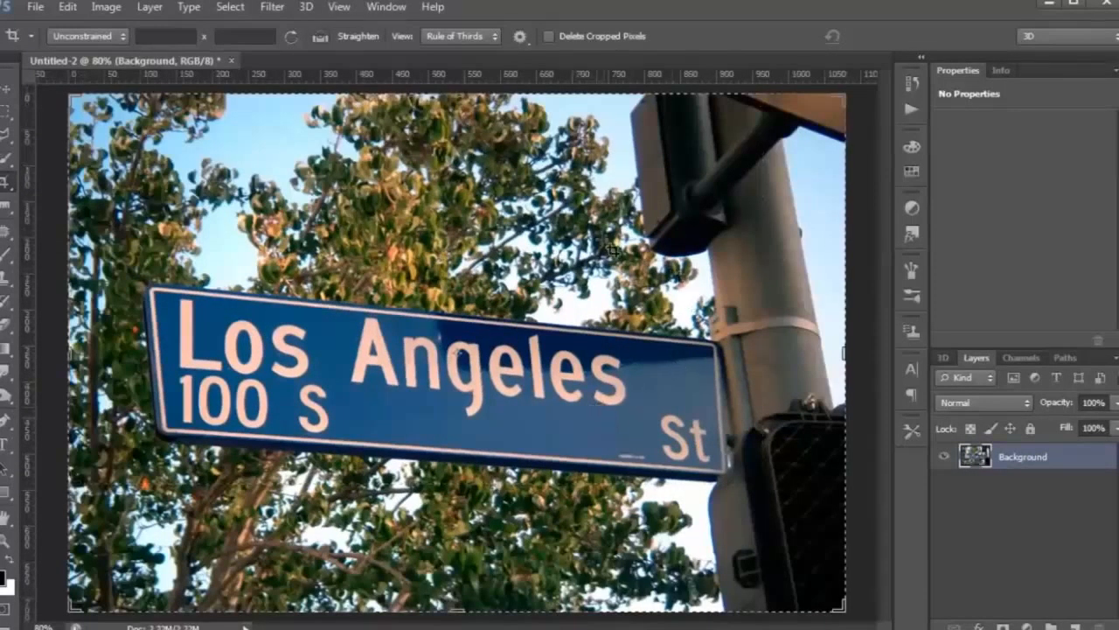
Step: Outline the street sign's four corners with the Perspective Crop tool to define its perspective grid
right_click(5, 186)
click(61, 197)
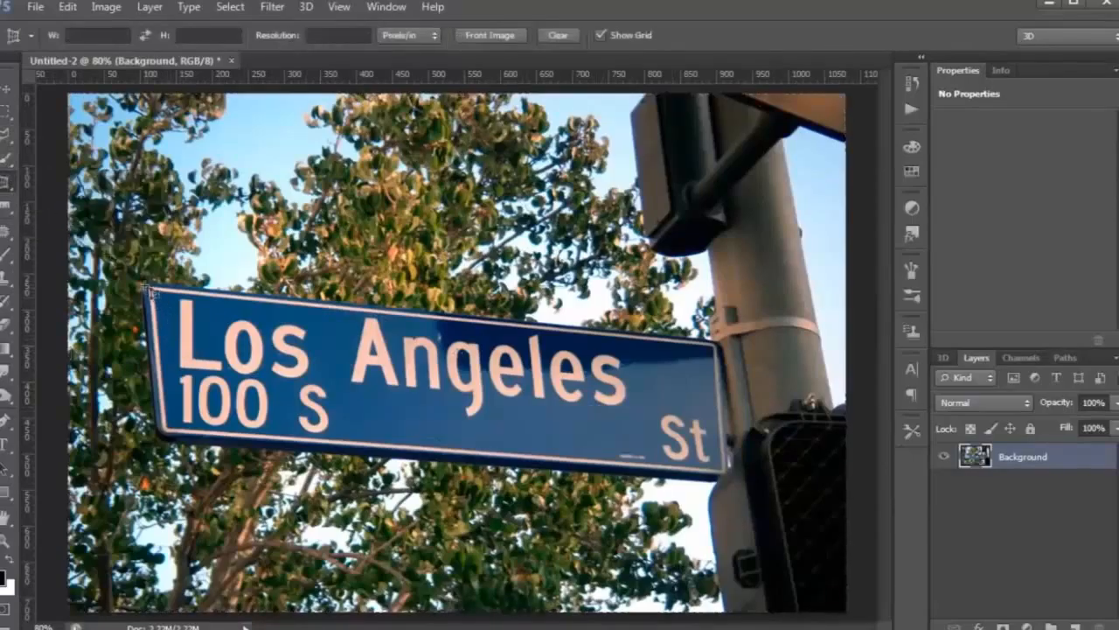
click(157, 438)
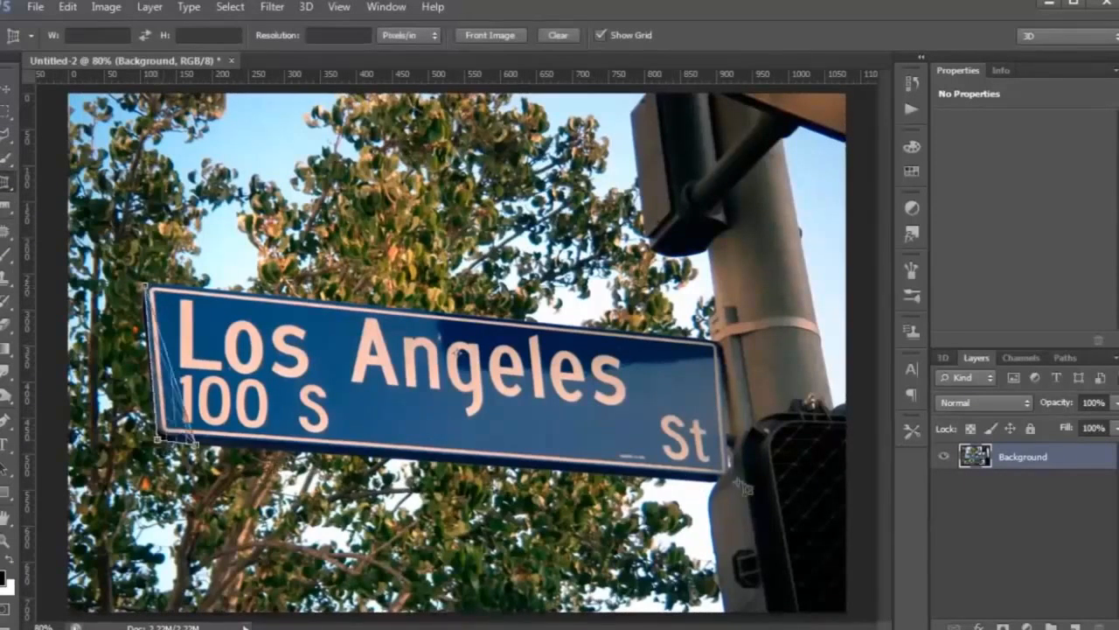
click(727, 479)
click(727, 348)
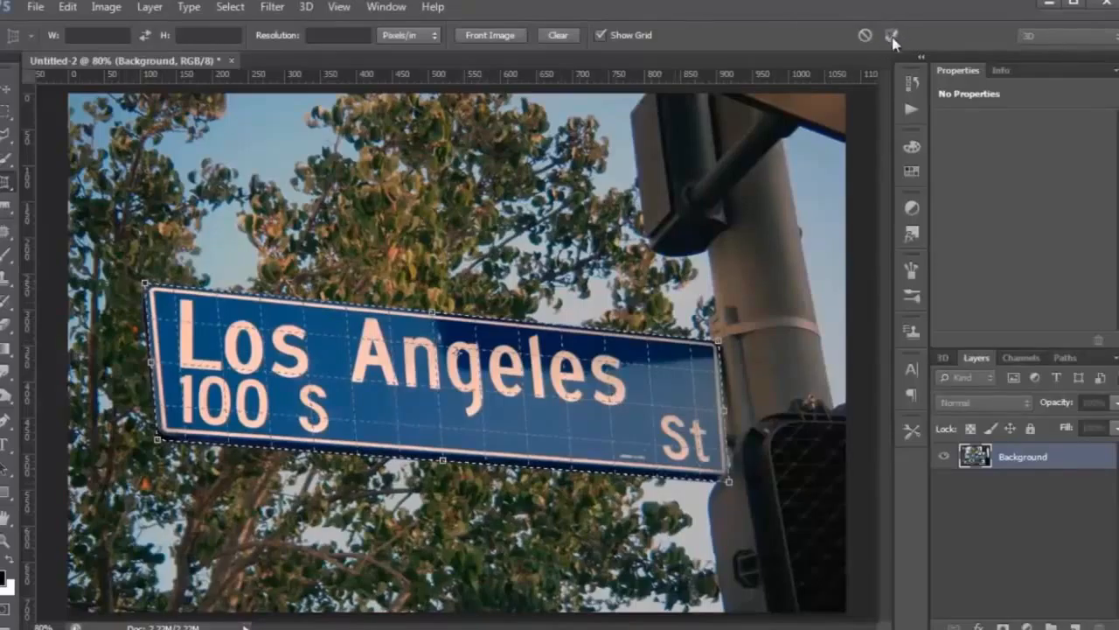
Step: Extend all four edges of the perspective grid beyond the photo's borders, working at 50% zoom, and apply the perspective crop
drag(433, 310, 453, 89)
drag(444, 461, 455, 612)
drag(723, 395, 876, 394)
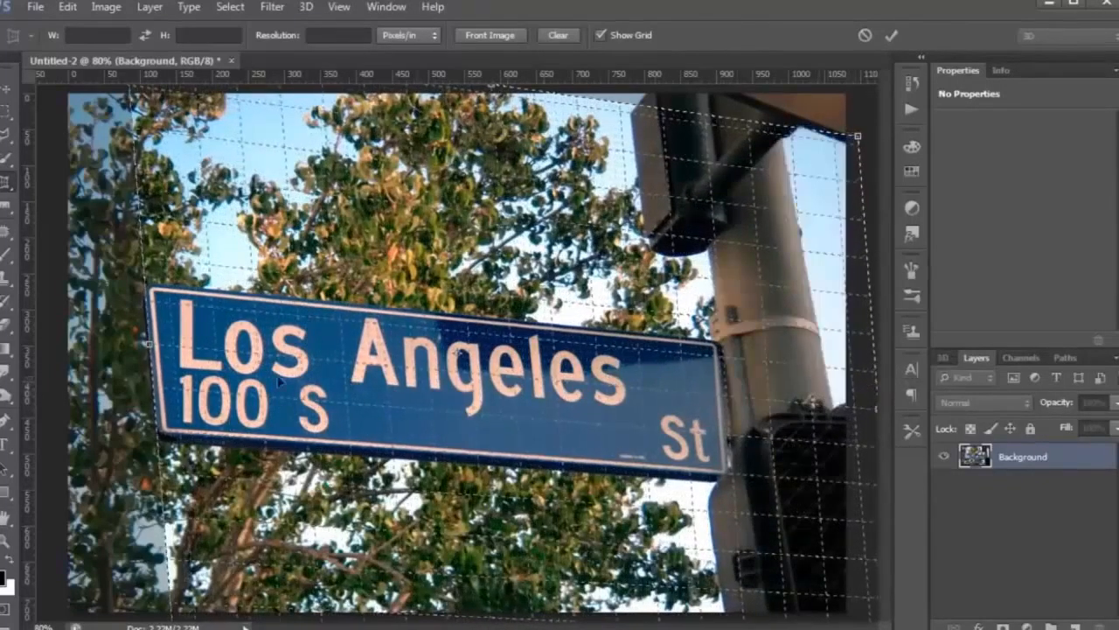
drag(140, 343, 37, 332)
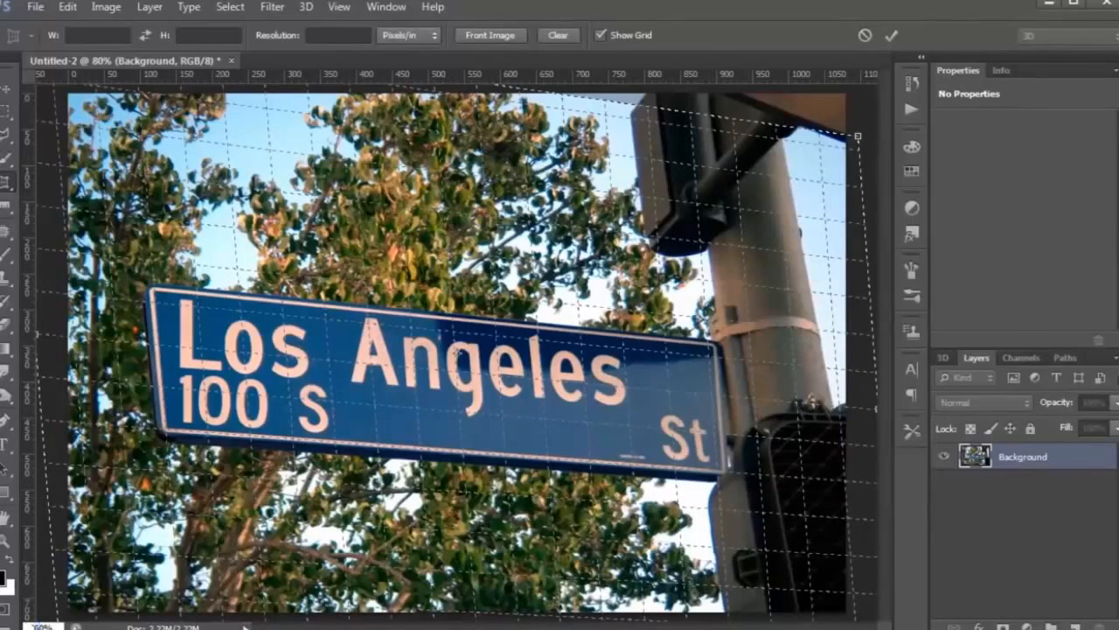
text(50)
key(Return)
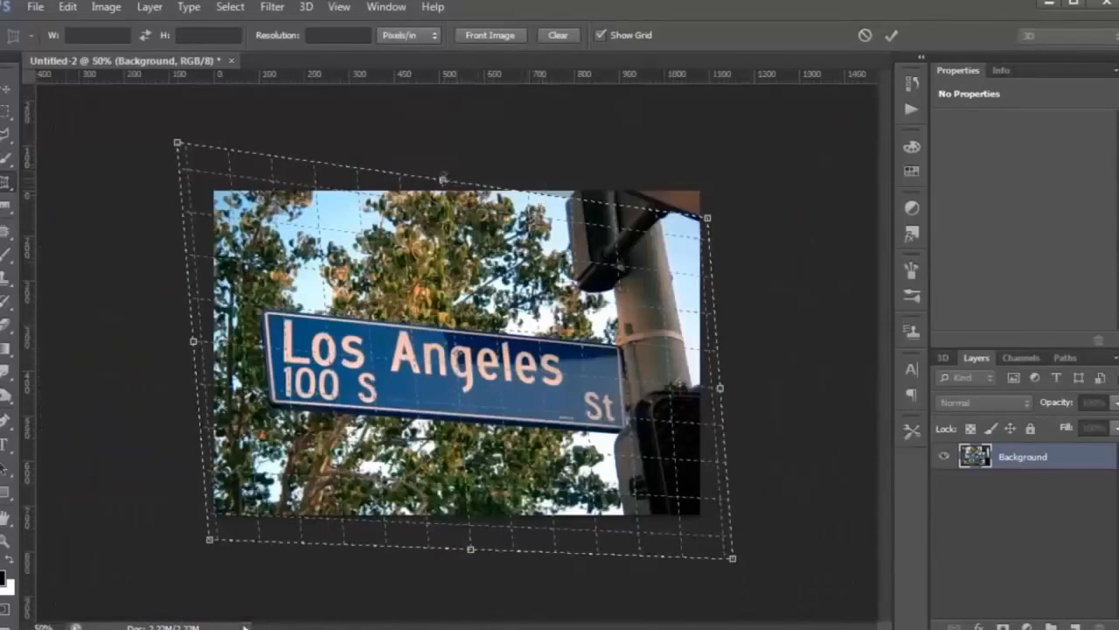
drag(444, 179, 439, 138)
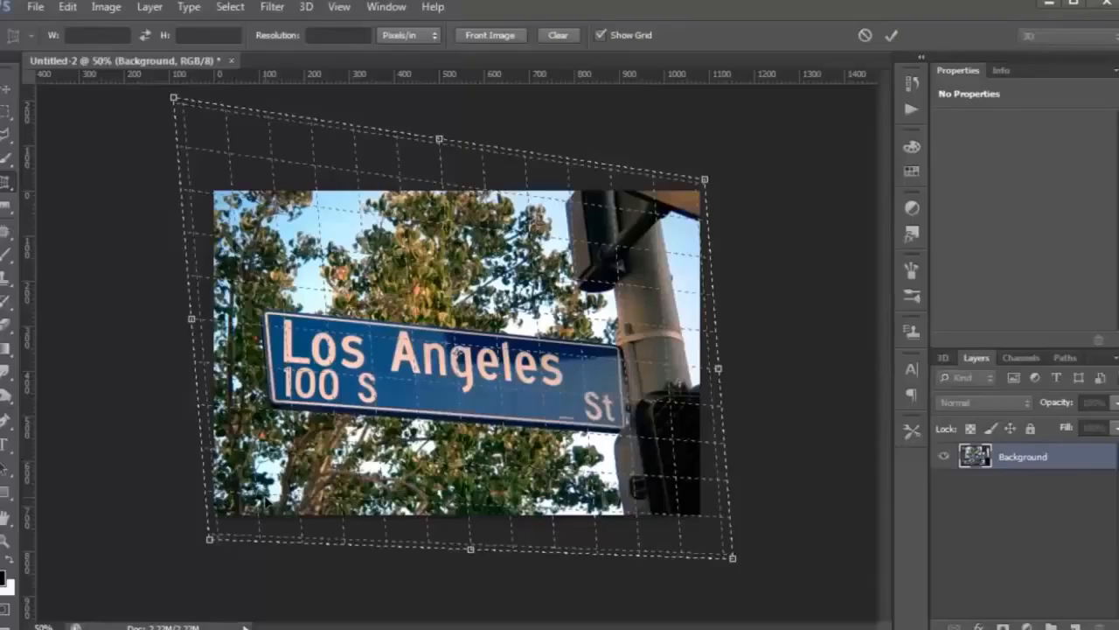
key(Return)
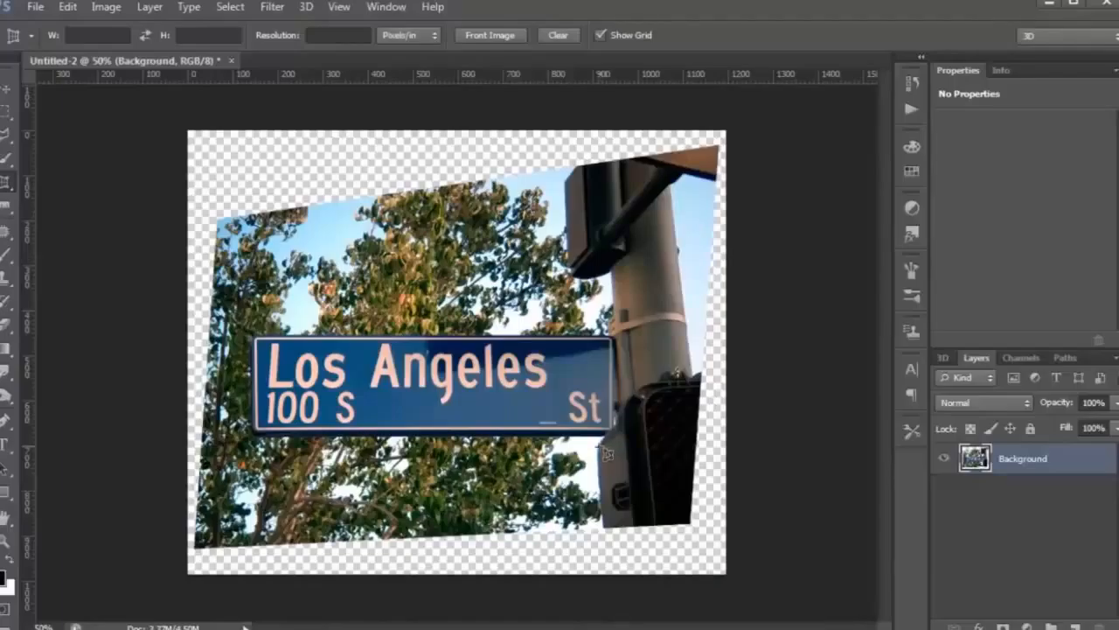
Step: Start a regular crop that trims the upper part of the corrected photo, and constrain it to the 16 x 9 ratio
drag(2, 186, 49, 178)
drag(449, 135, 449, 181)
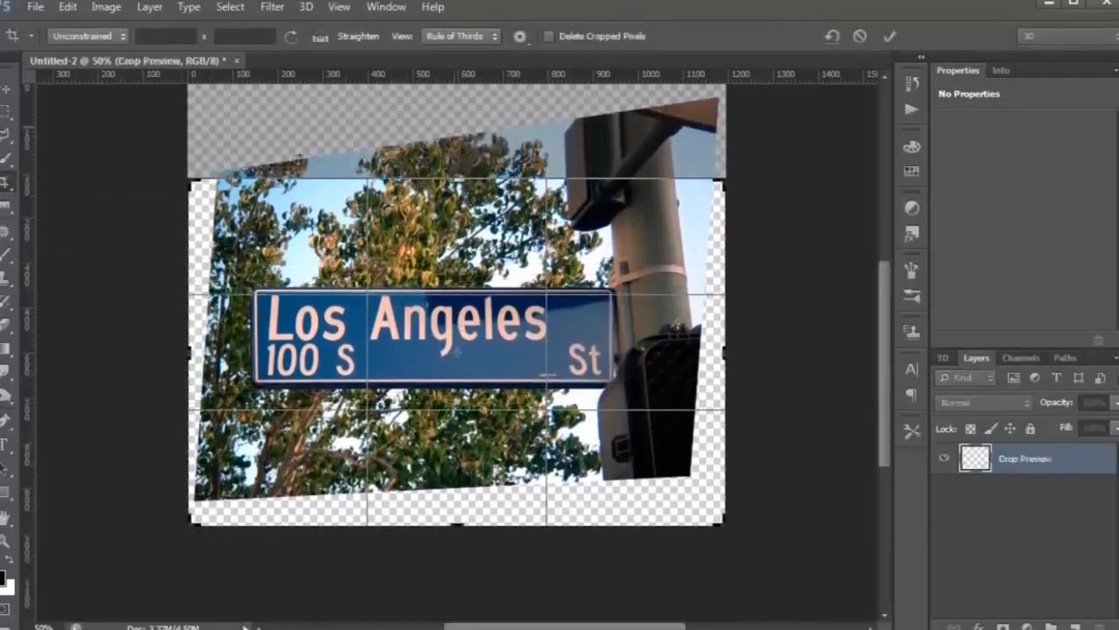
click(103, 38)
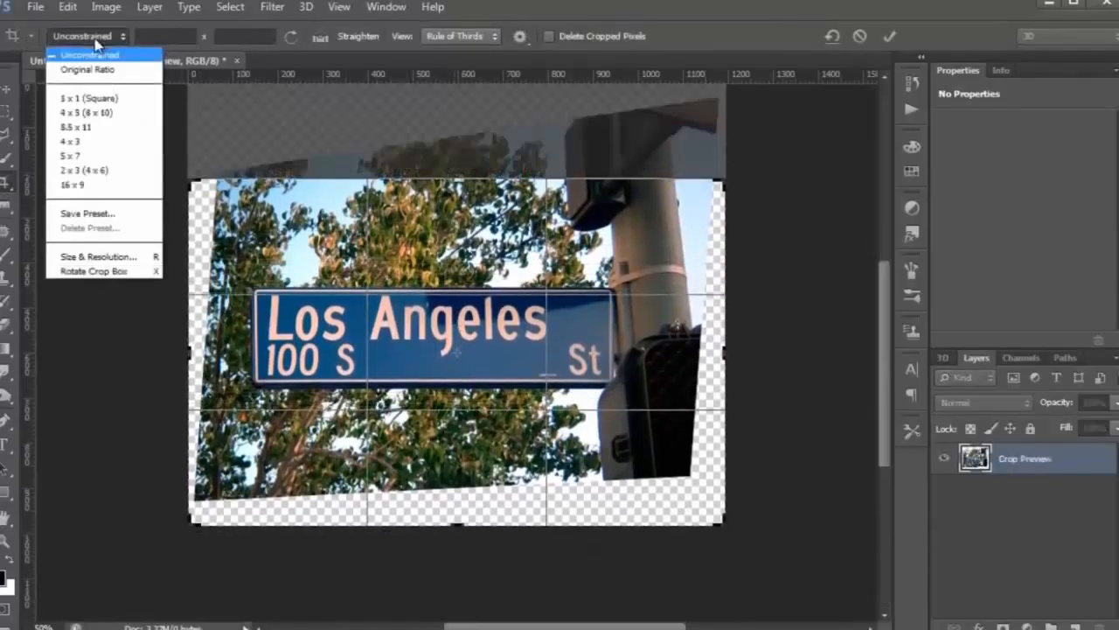
click(88, 185)
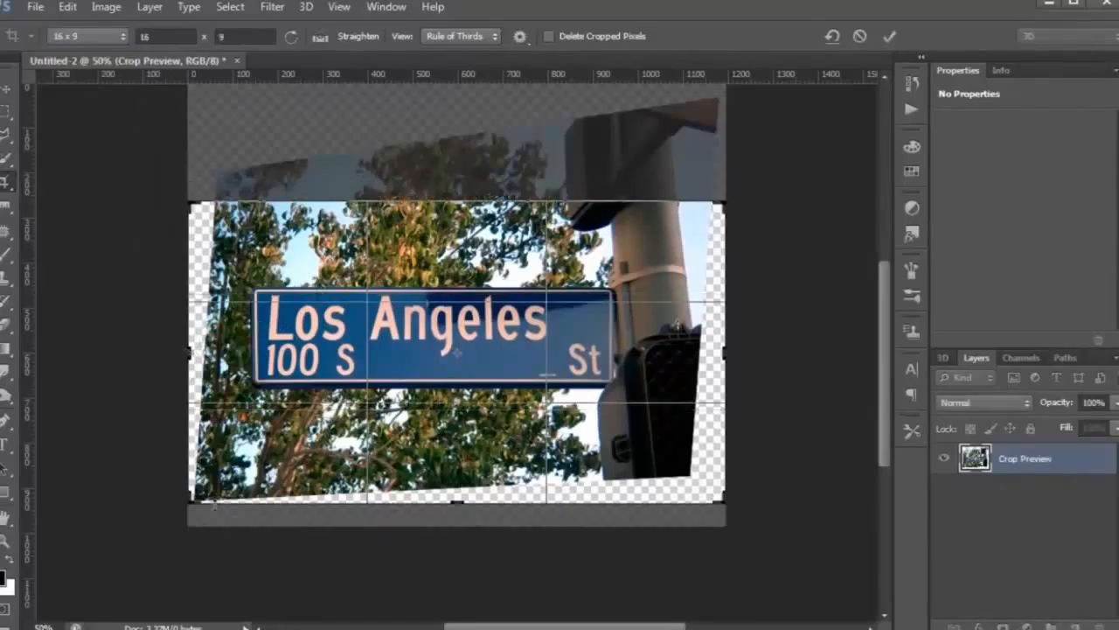
Step: Tighten the 16 x 9 crop box around the sign so it excludes the transparent edges, and apply the crop
drag(194, 500, 243, 474)
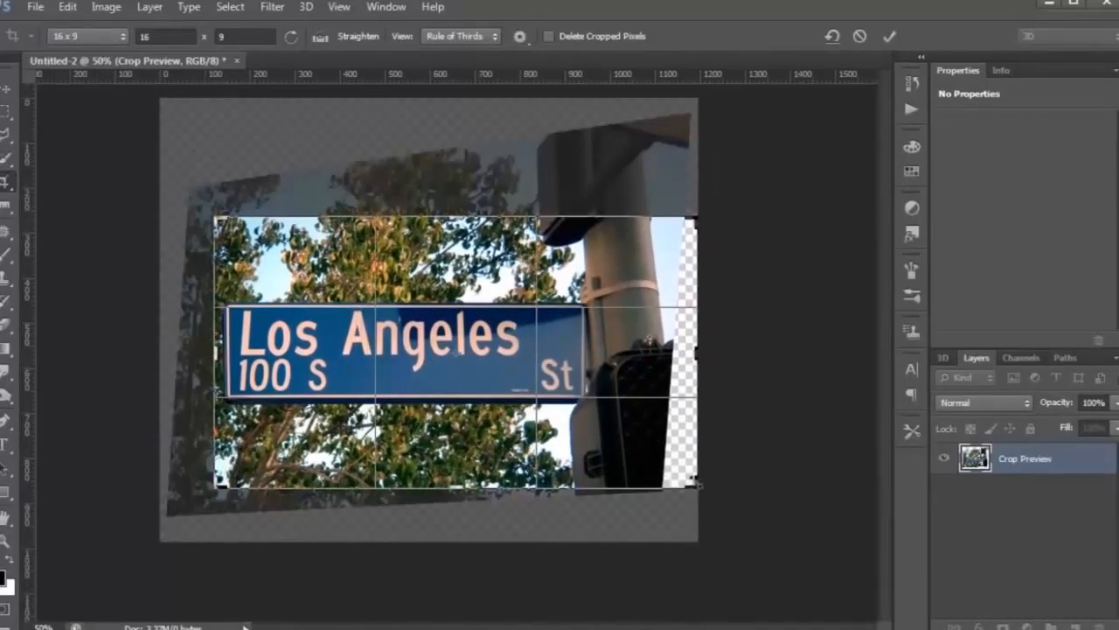
drag(696, 486, 661, 465)
drag(567, 355, 591, 373)
drag(666, 469, 699, 489)
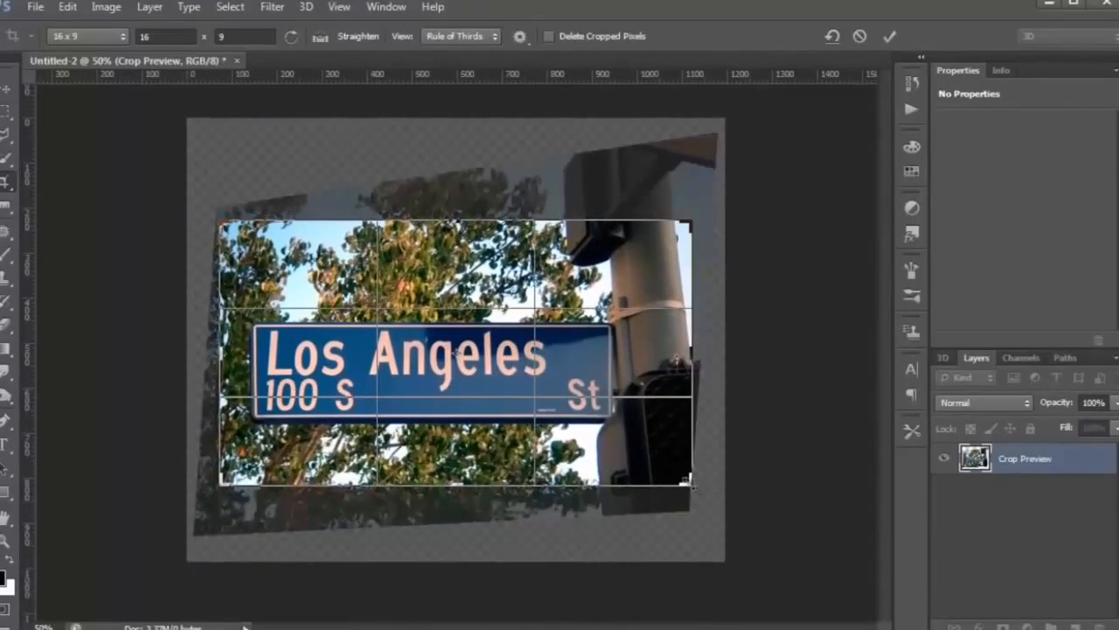
click(889, 36)
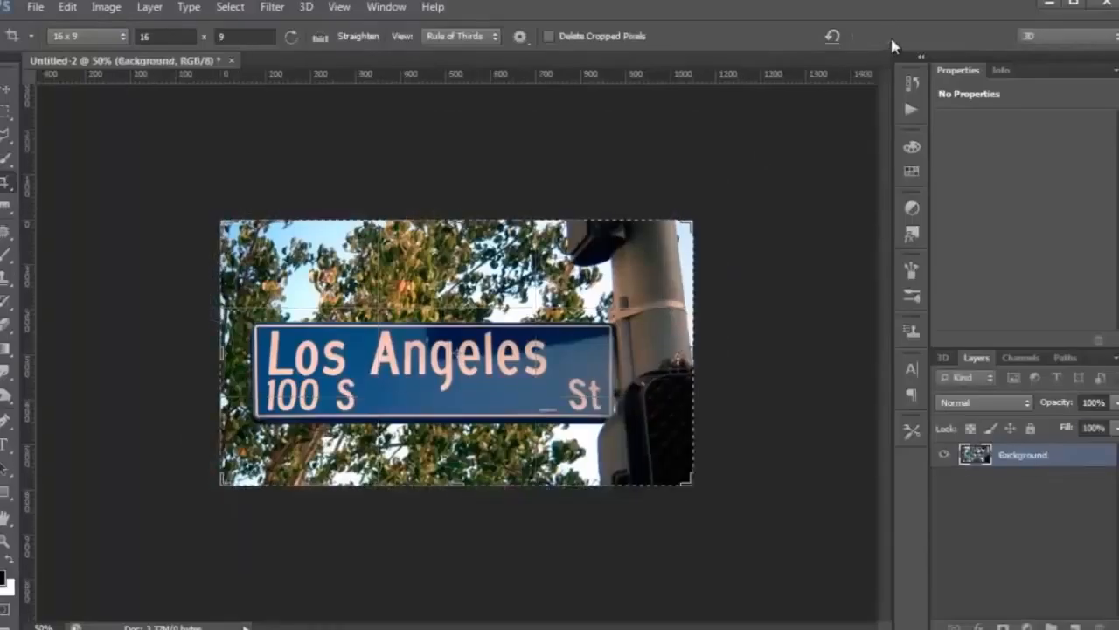
click(6, 541)
click(482, 377)
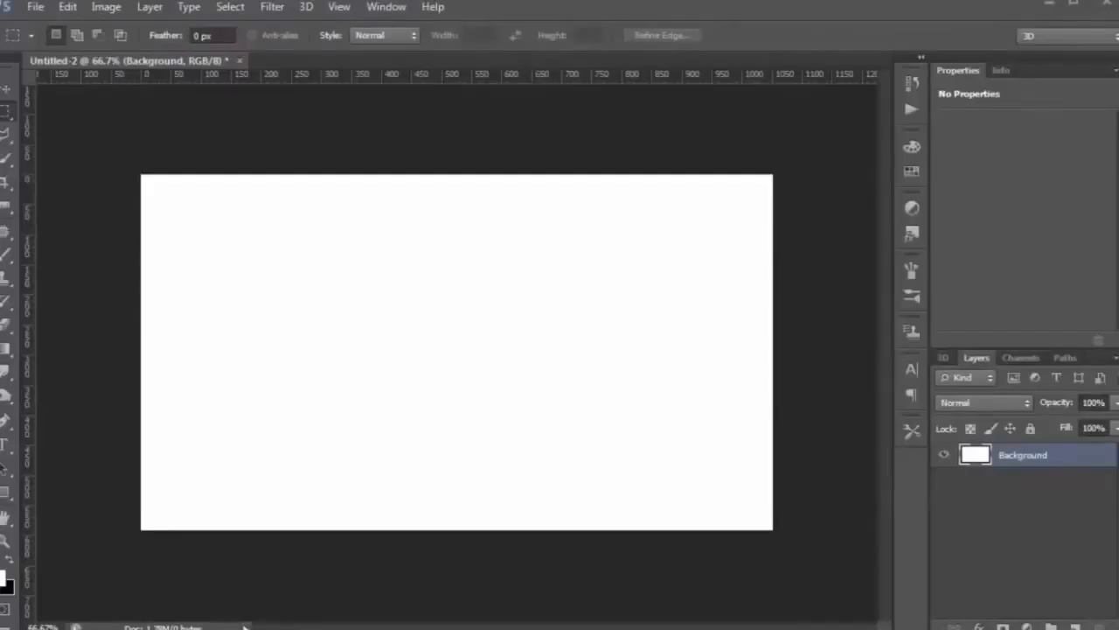
Step: Draw a rectangle shape about 627 × 312 px on the blank white canvas and fill it with red
click(4, 494)
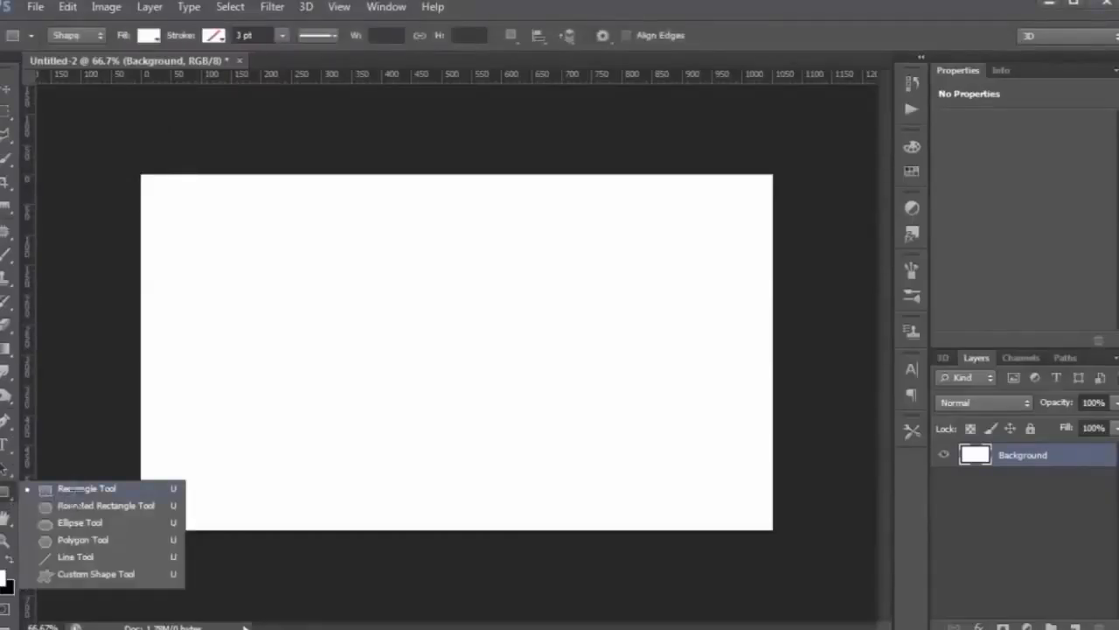
click(70, 495)
drag(240, 240, 615, 428)
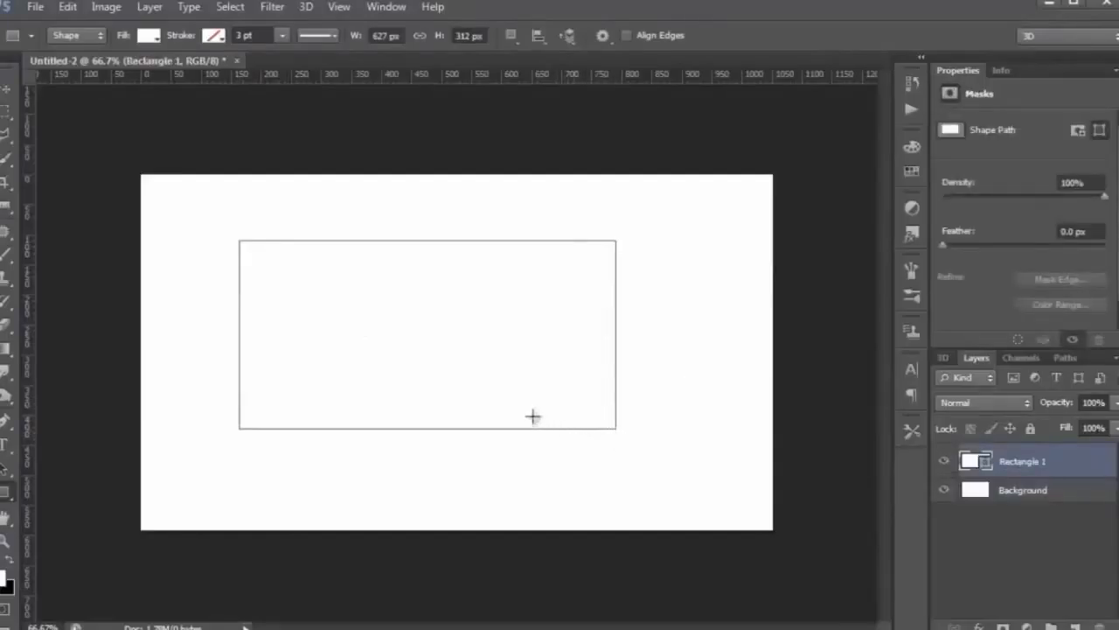
click(150, 36)
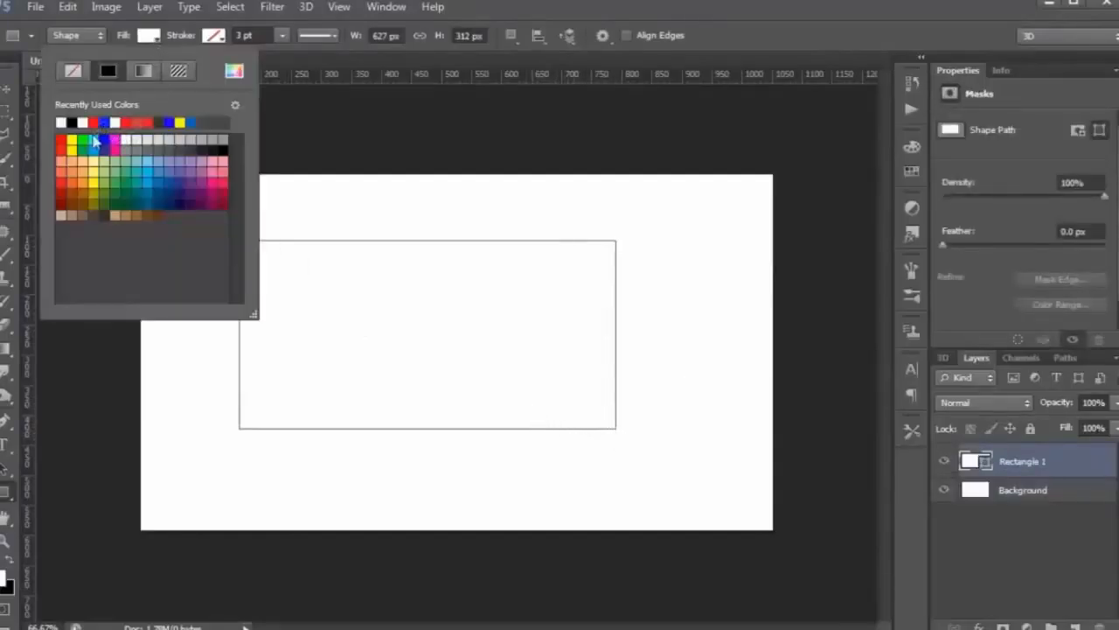
click(61, 140)
click(458, 322)
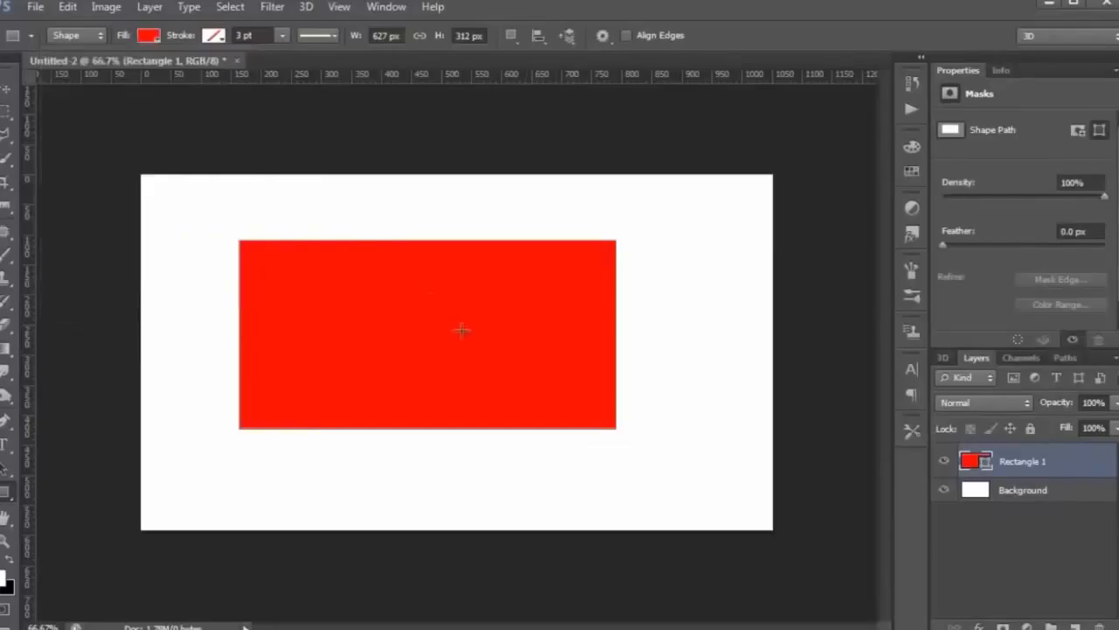
click(367, 236)
click(220, 147)
double_click(1096, 471)
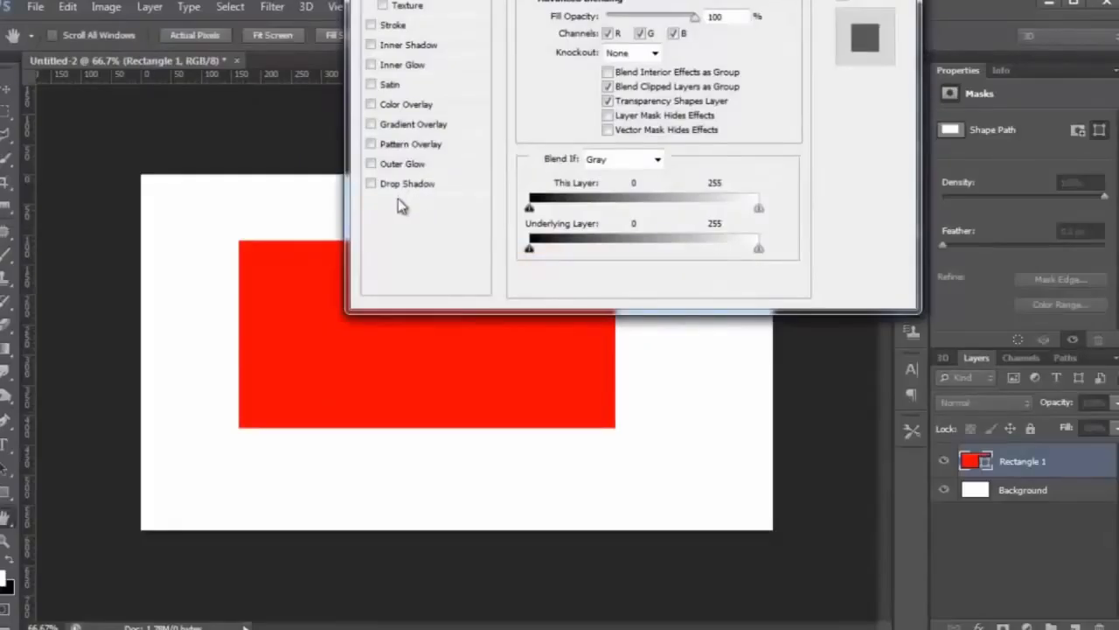
click(371, 24)
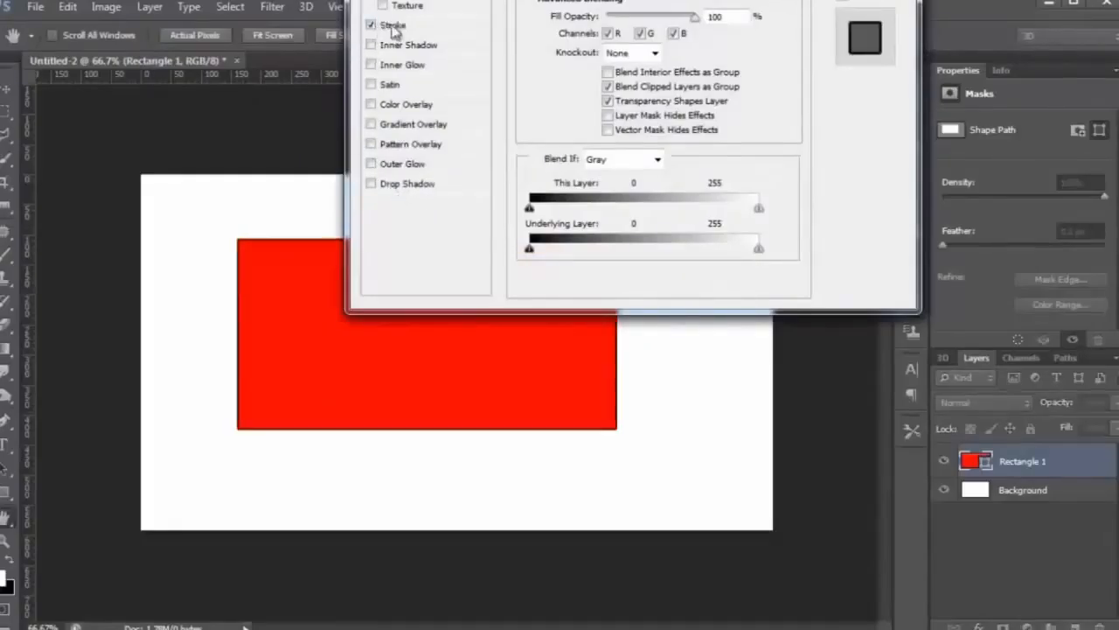
click(394, 26)
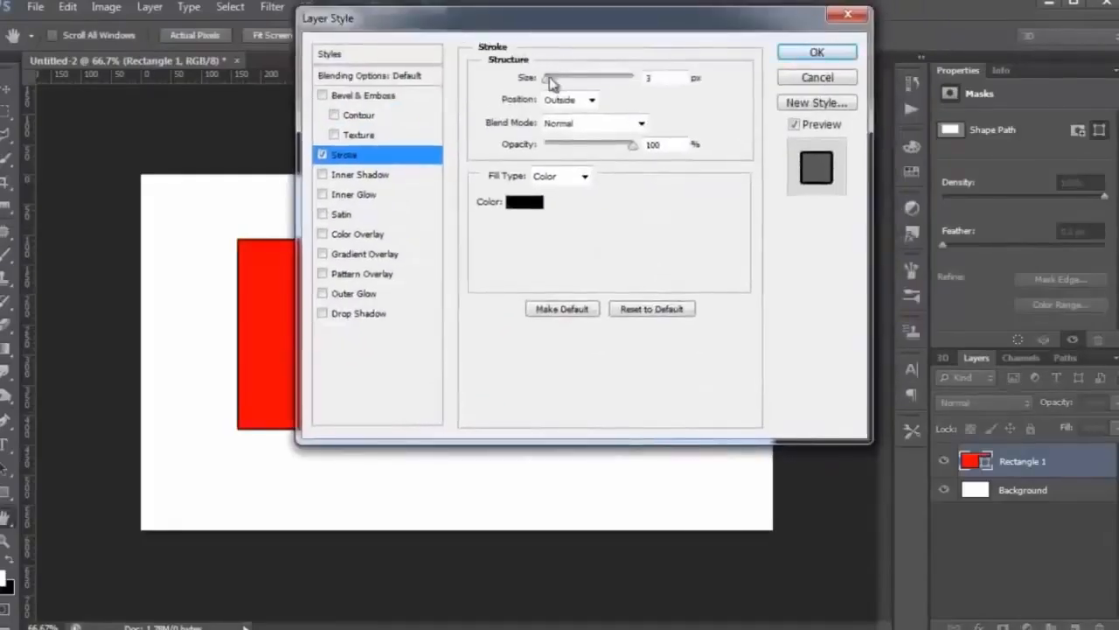
drag(551, 78, 562, 78)
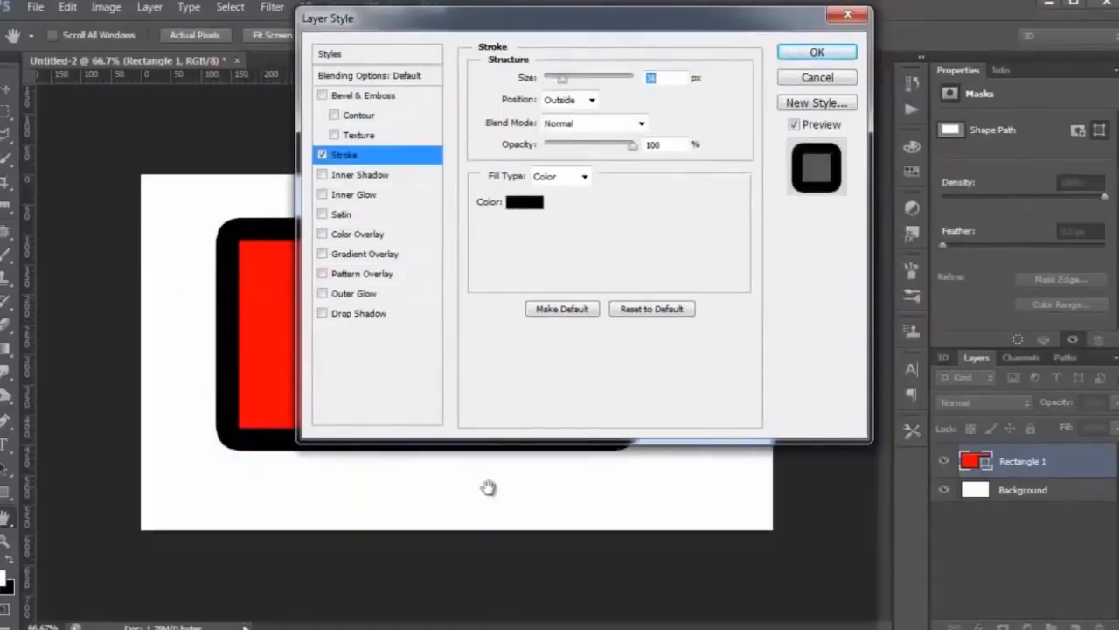
click(816, 77)
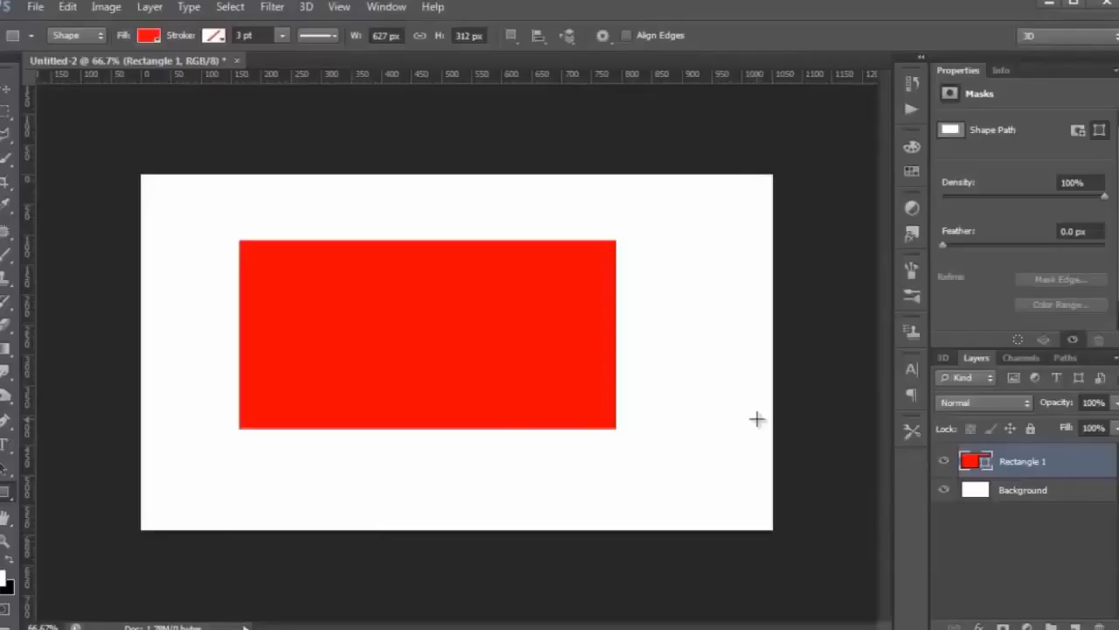
Step: Give the red rectangle shape a black stroke 68.44 pt wide
click(213, 36)
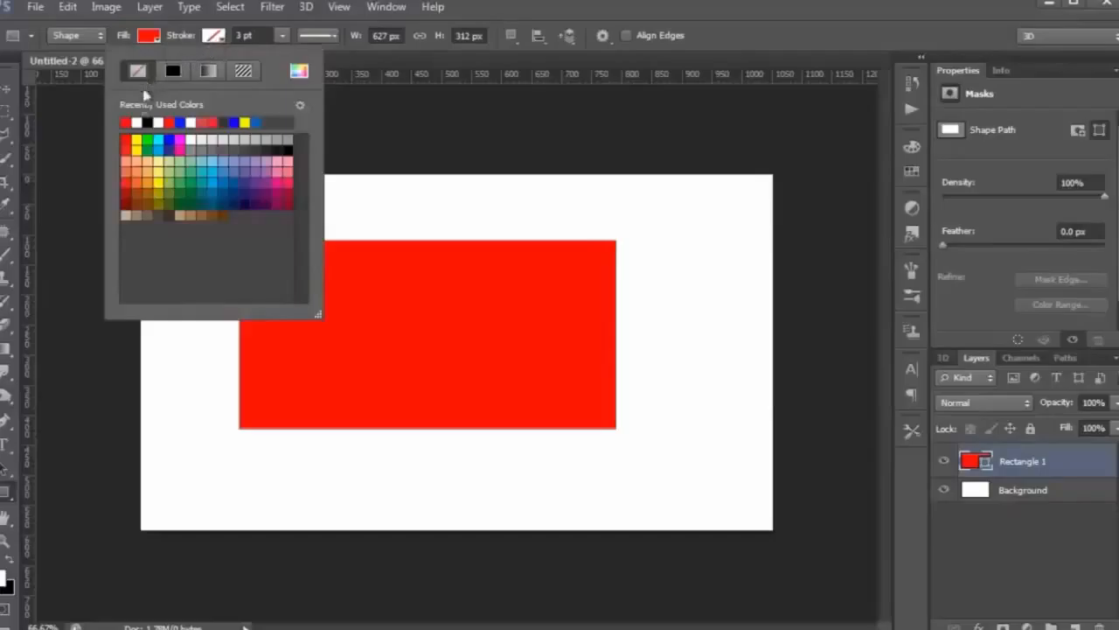
click(147, 122)
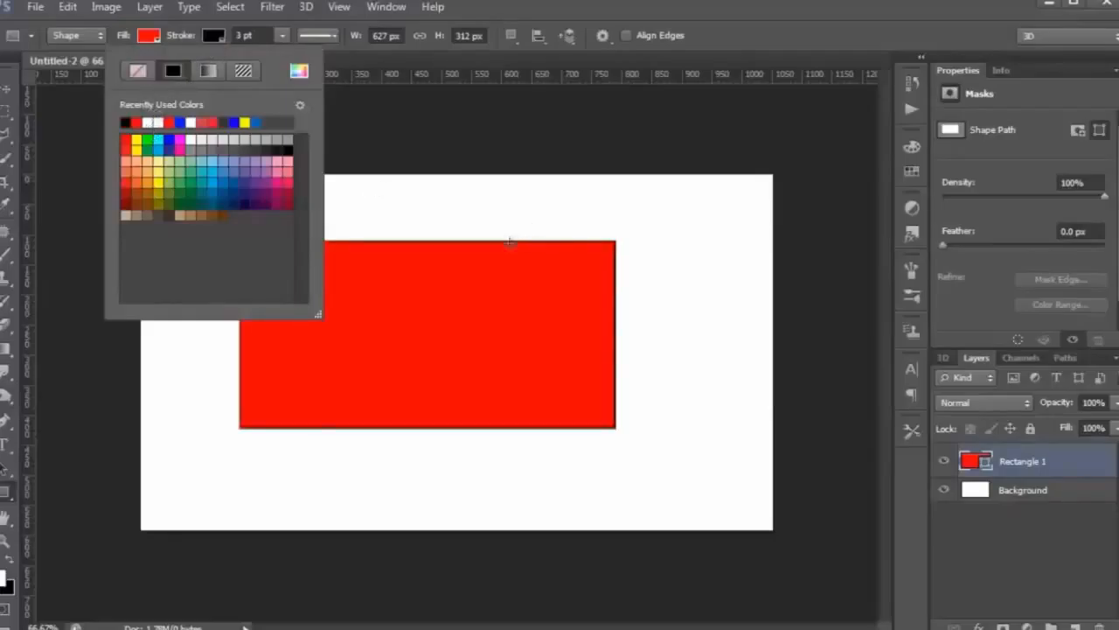
click(282, 37)
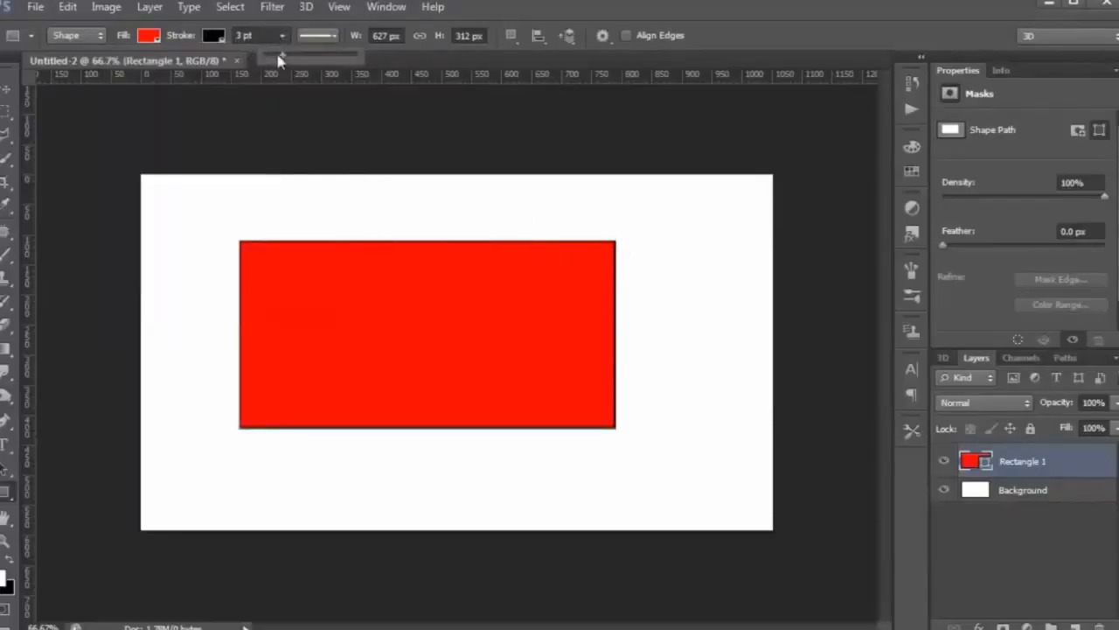
drag(280, 55, 338, 60)
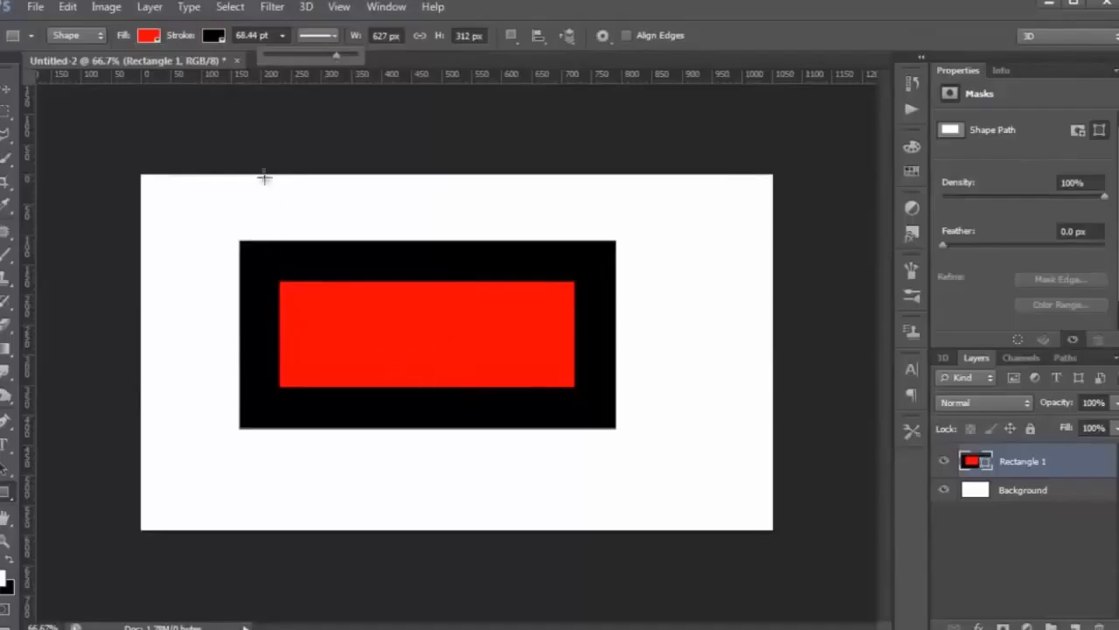
click(282, 35)
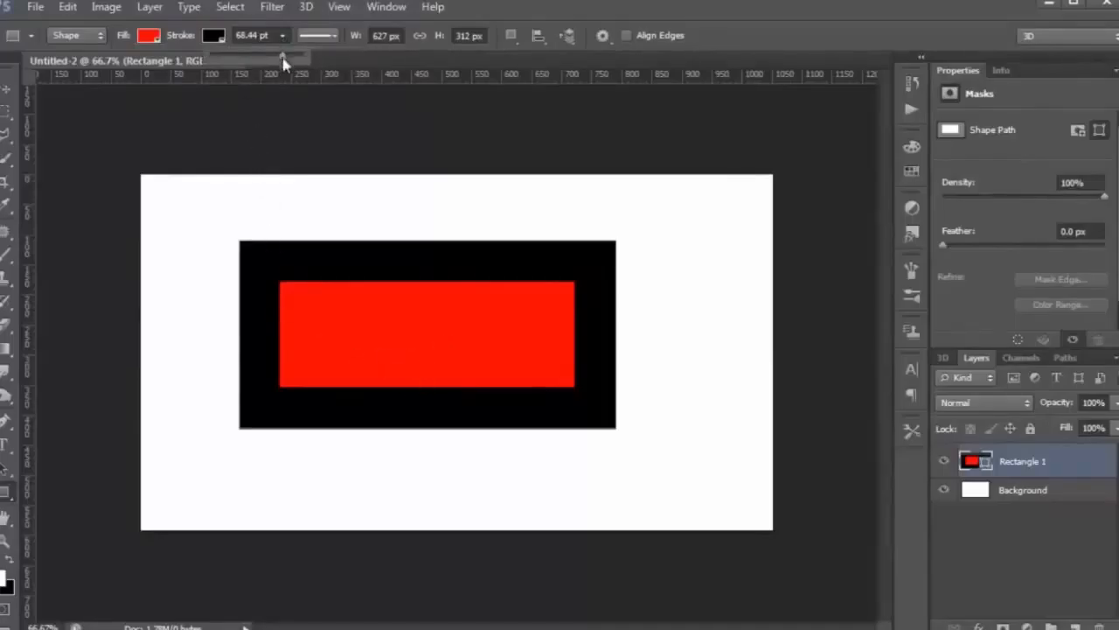
Step: Change the rectangle's stroke from a solid line to the dashed line preset
click(327, 44)
click(335, 38)
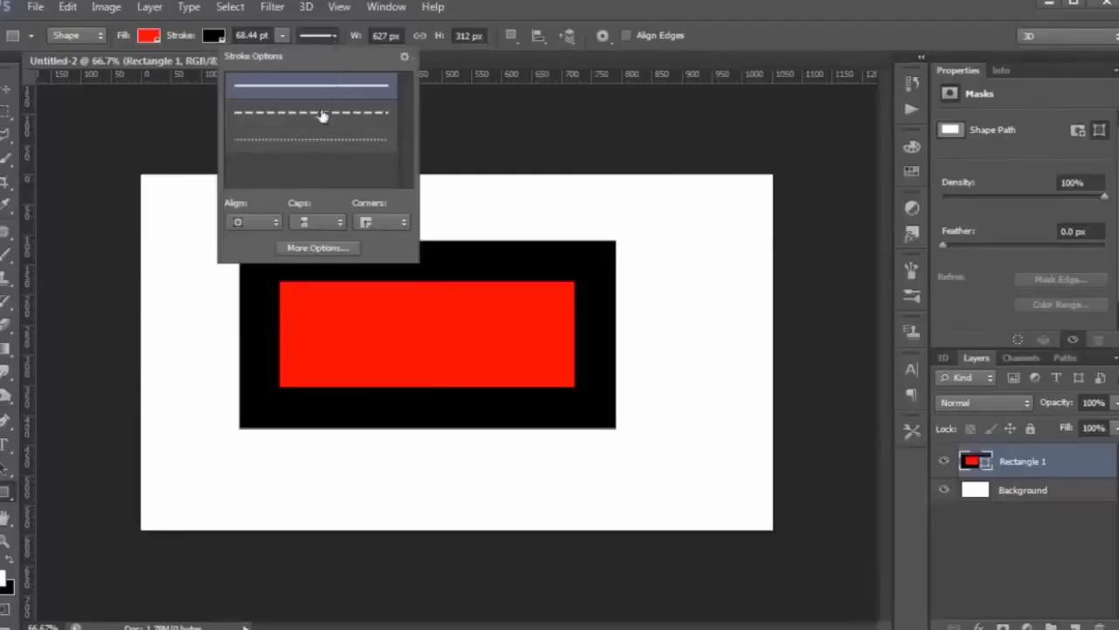
click(322, 115)
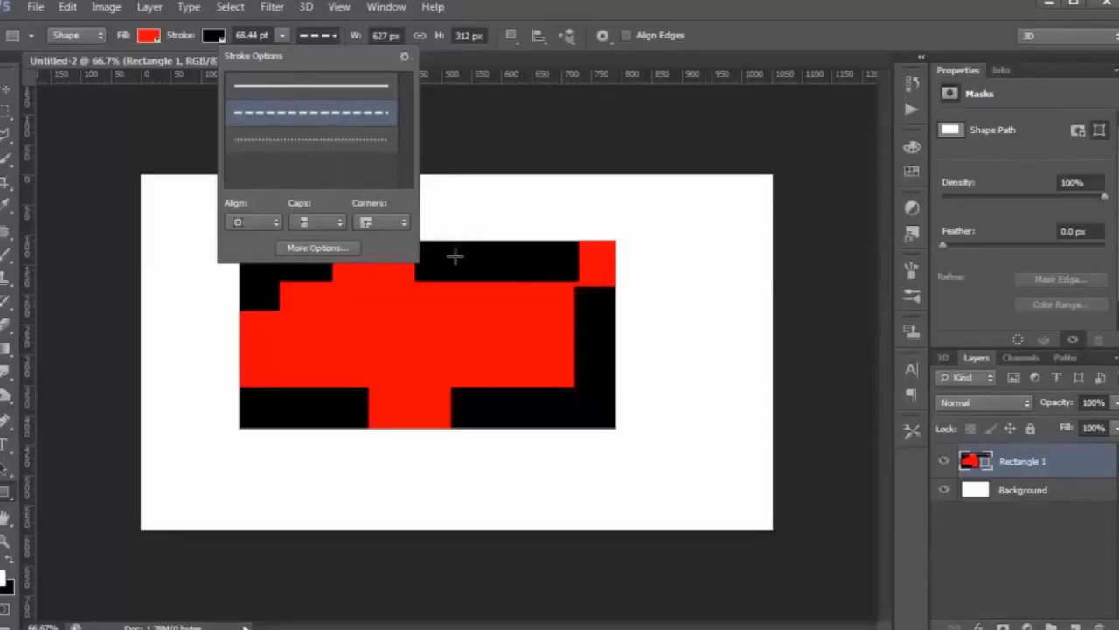
Step: Open the detailed stroke settings, try Center alignment, and set the dashed stroke's alignment to Outside
click(320, 250)
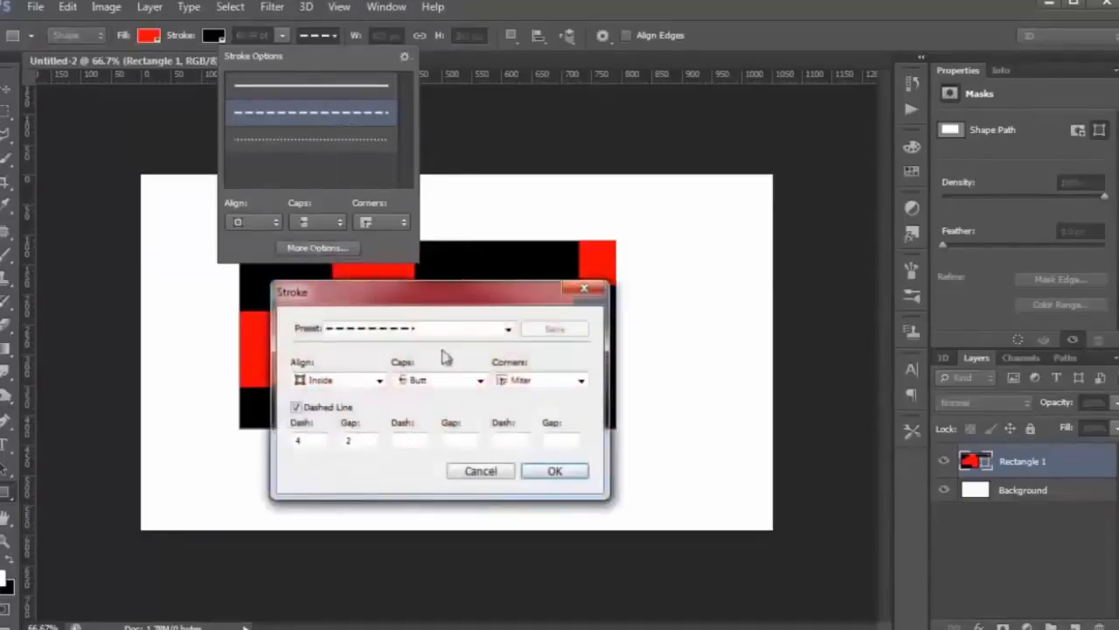
drag(458, 305, 849, 190)
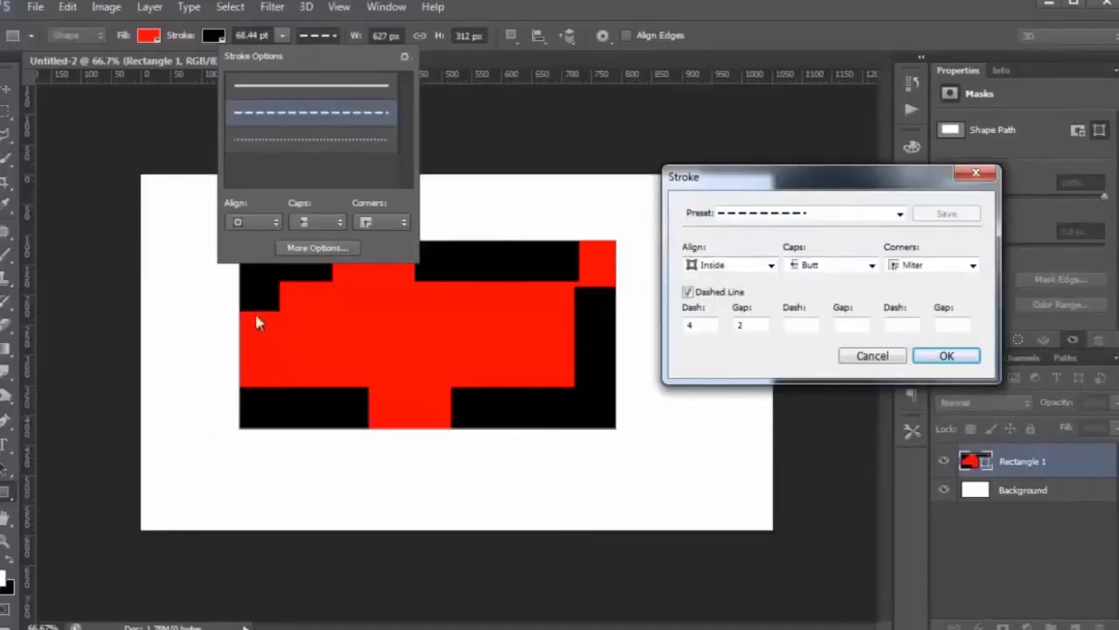
click(737, 264)
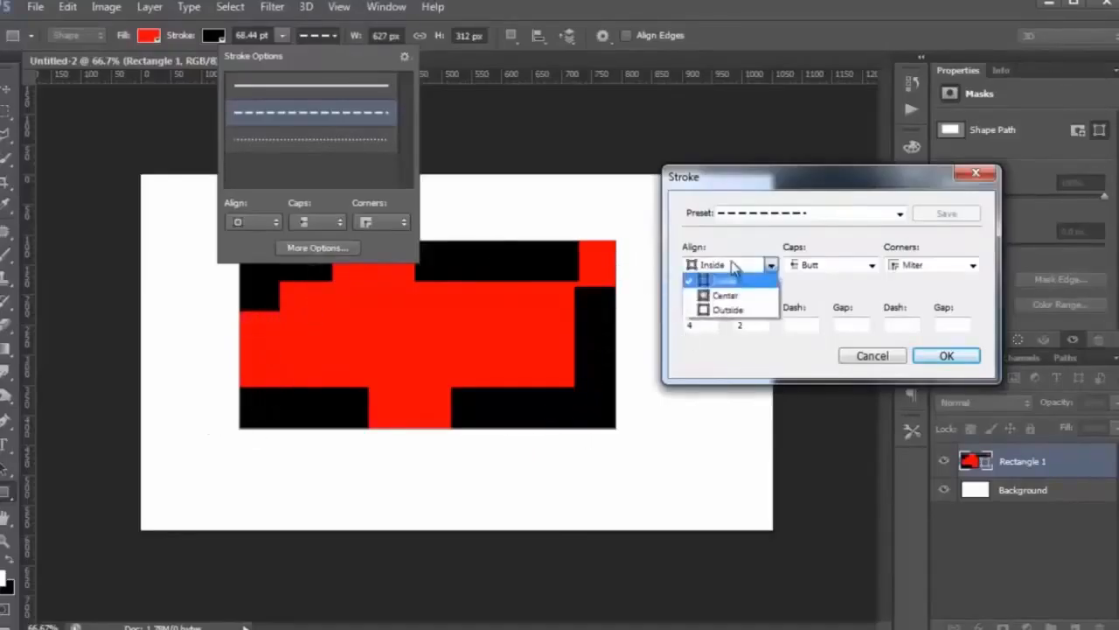
click(742, 298)
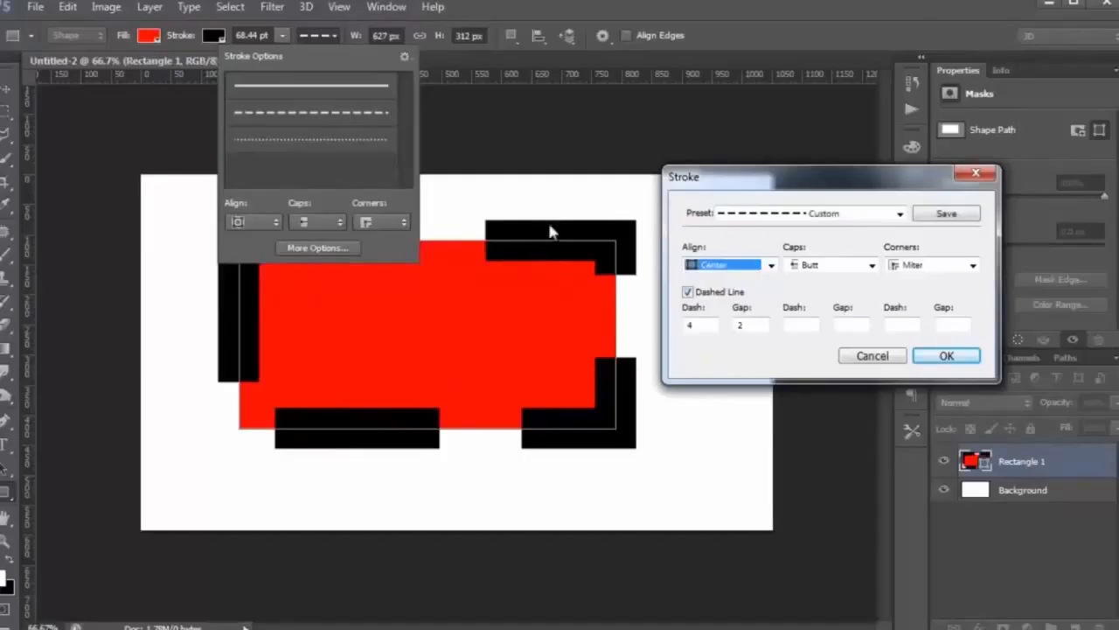
click(745, 266)
click(737, 312)
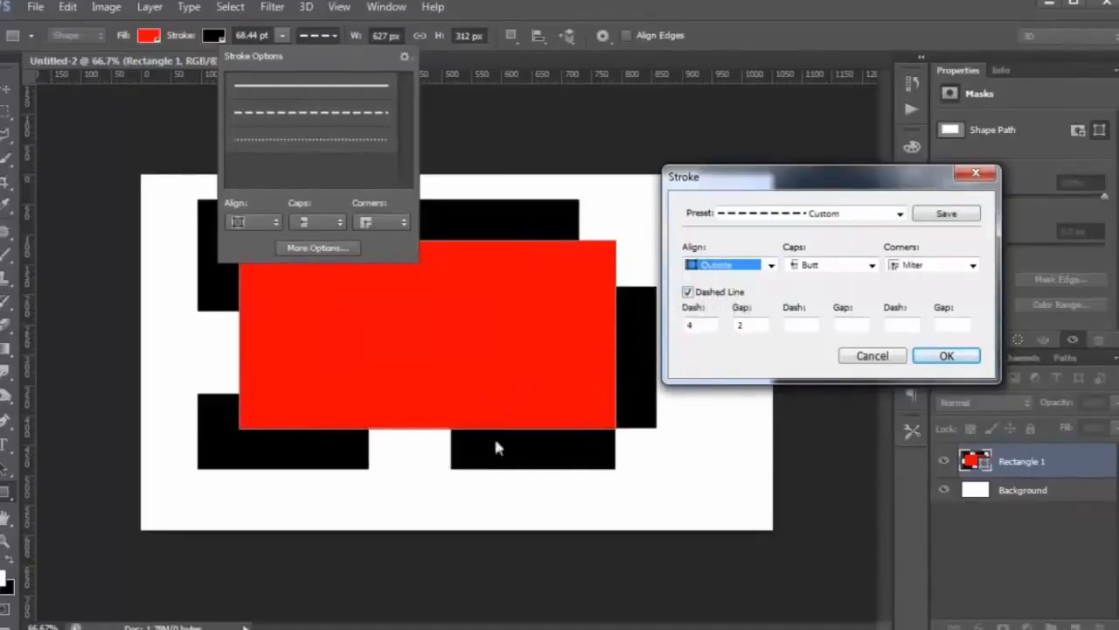
Step: Set the stroke's dash pattern to dash 2, gap 1, dash 3, gap 2
double_click(701, 325)
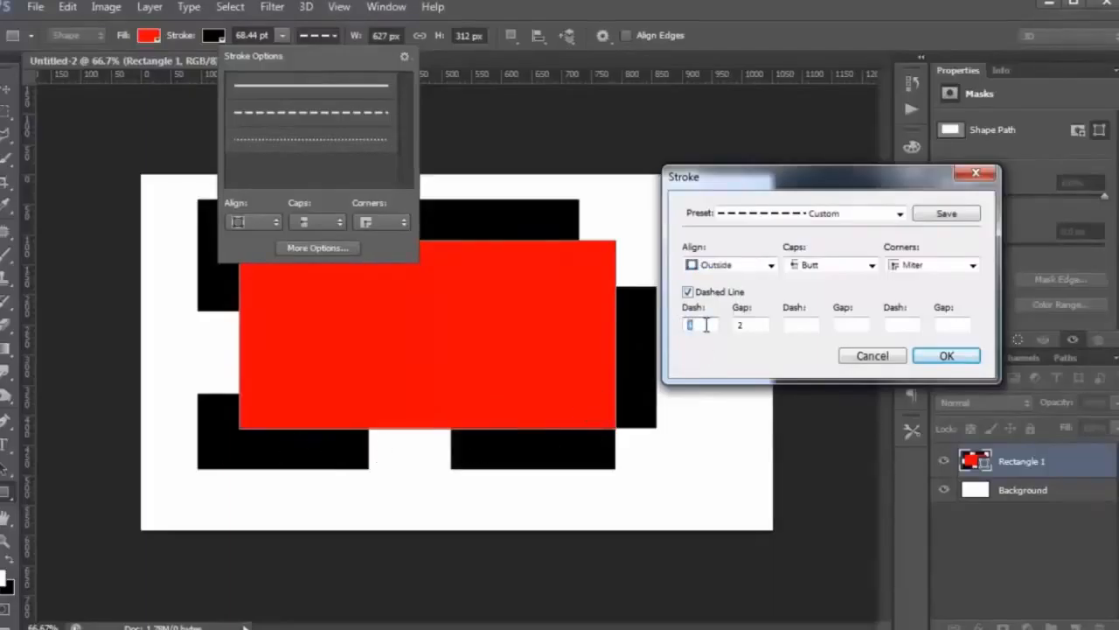
text(2)
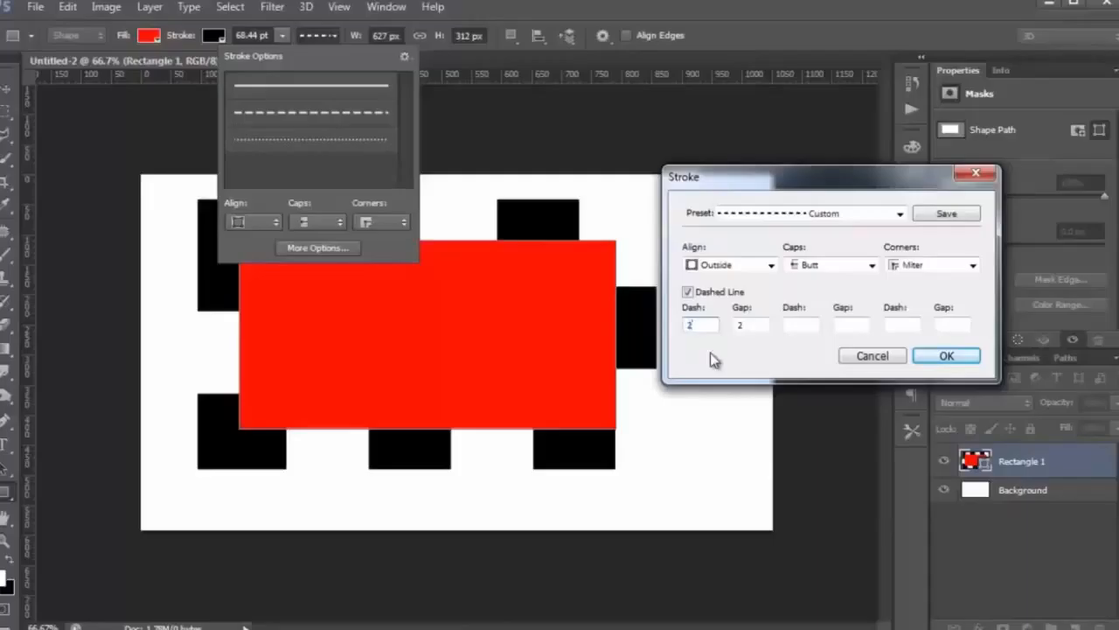
key(Tab)
text(1)
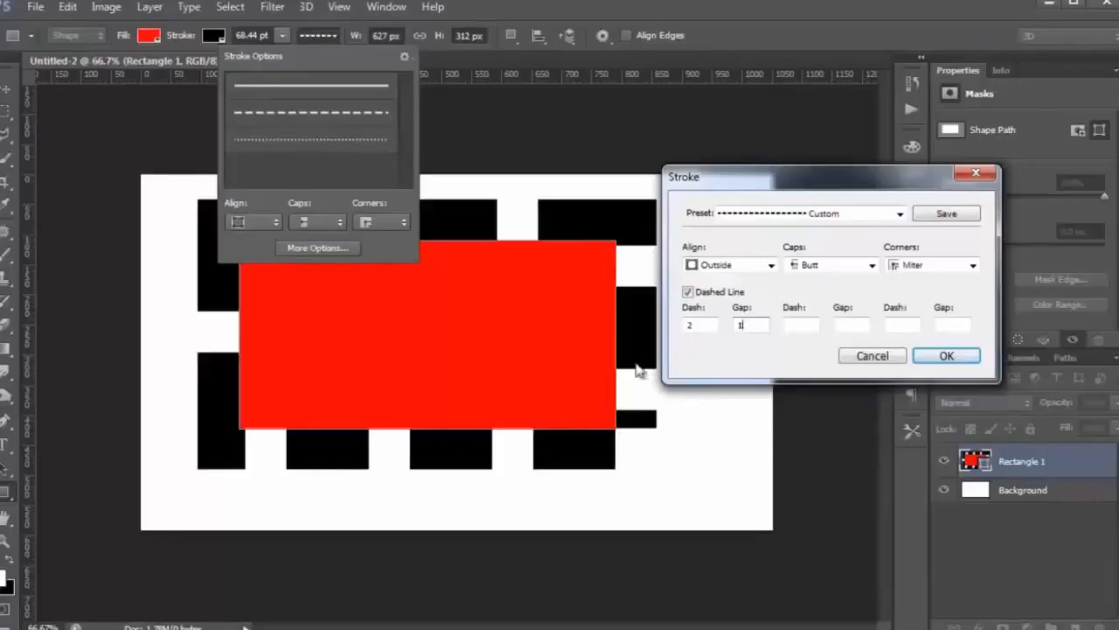
click(799, 325)
text(1)
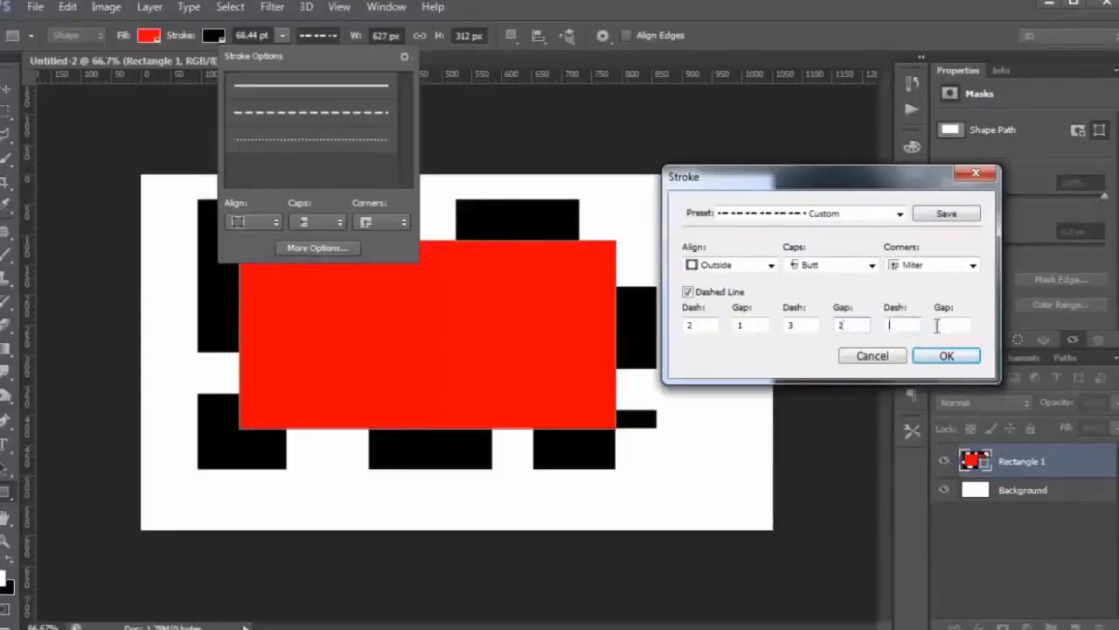
click(764, 324)
Step: Try Round and Bevel corners on the stroke with the dashed line off, and restore Miter corners and the dashed line
click(688, 293)
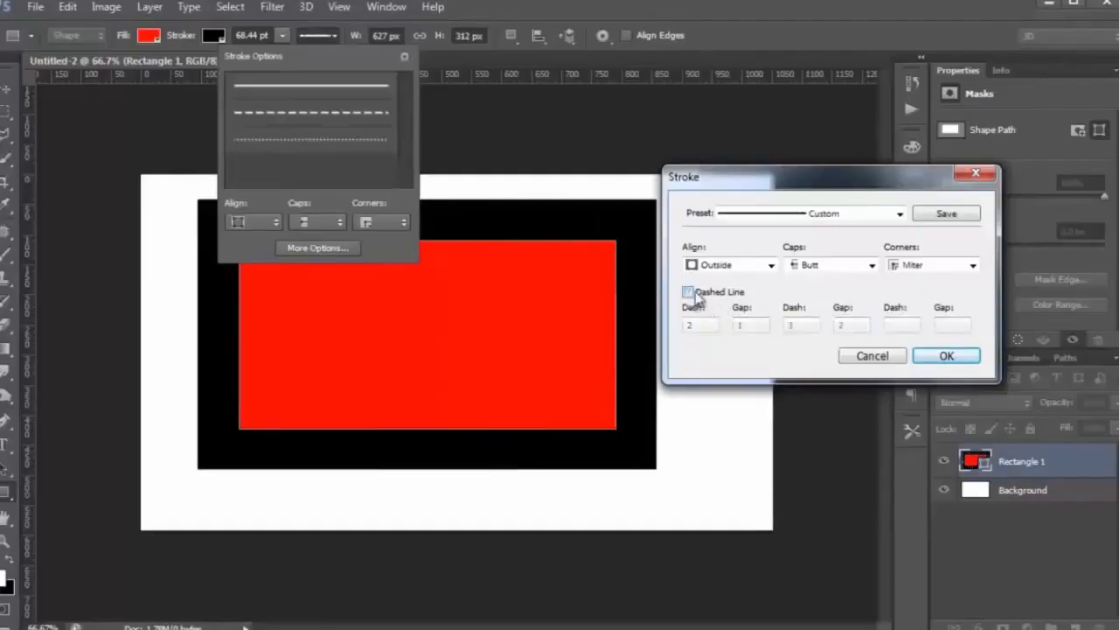
click(932, 265)
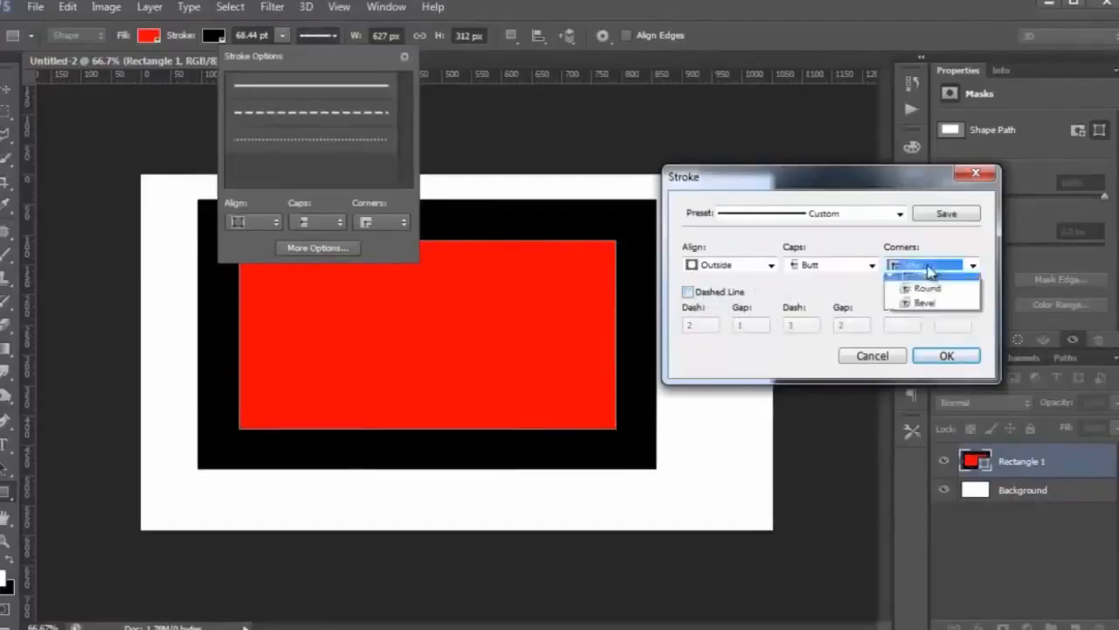
click(927, 296)
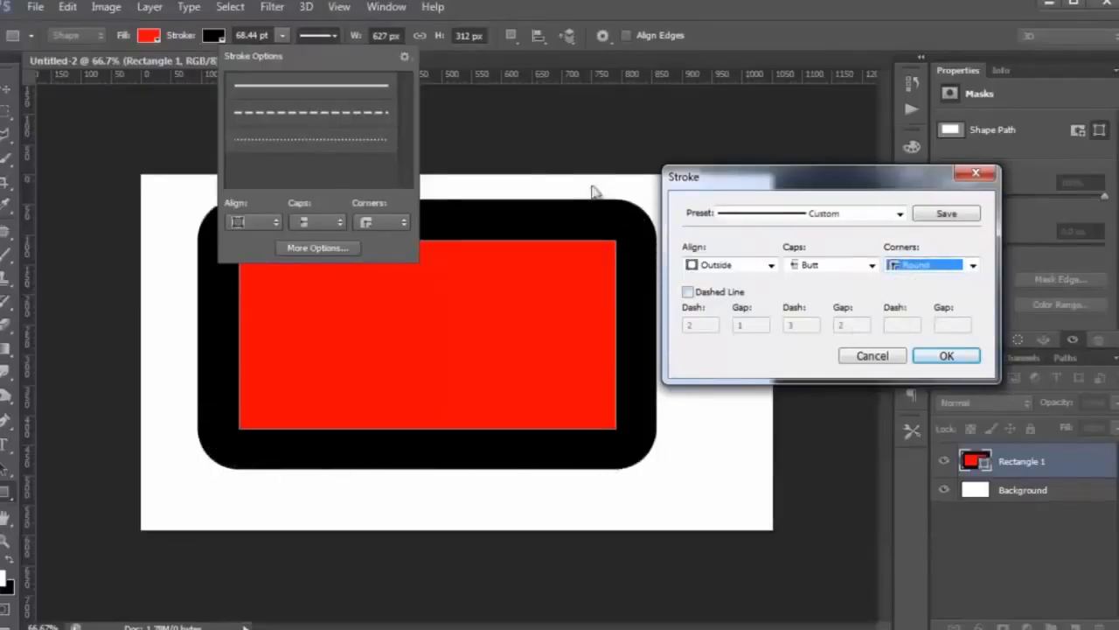
click(942, 266)
click(925, 311)
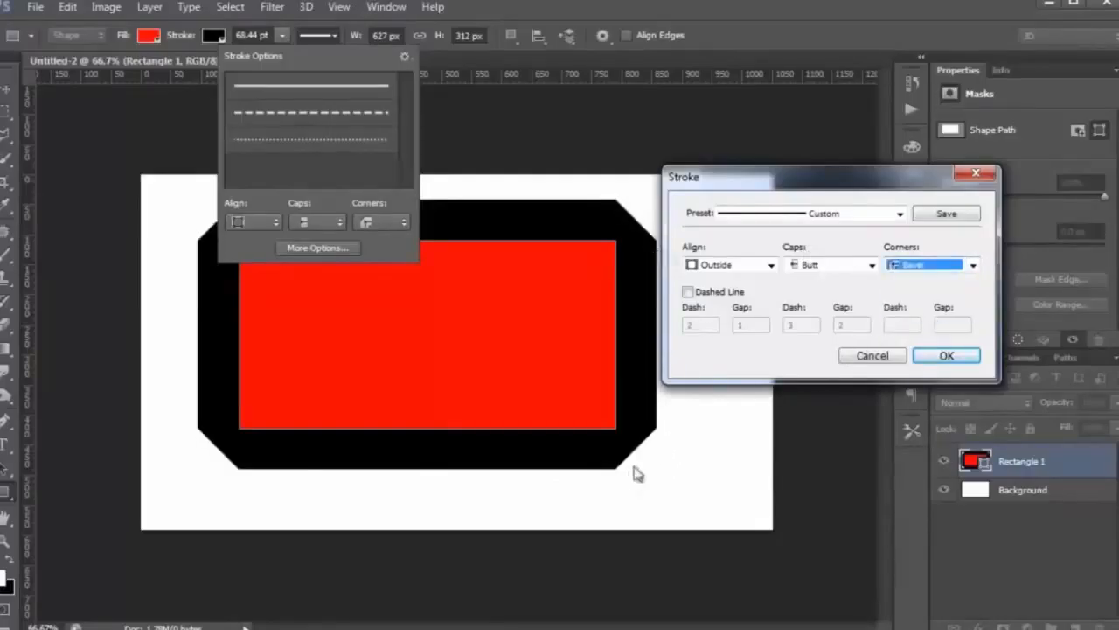
click(972, 266)
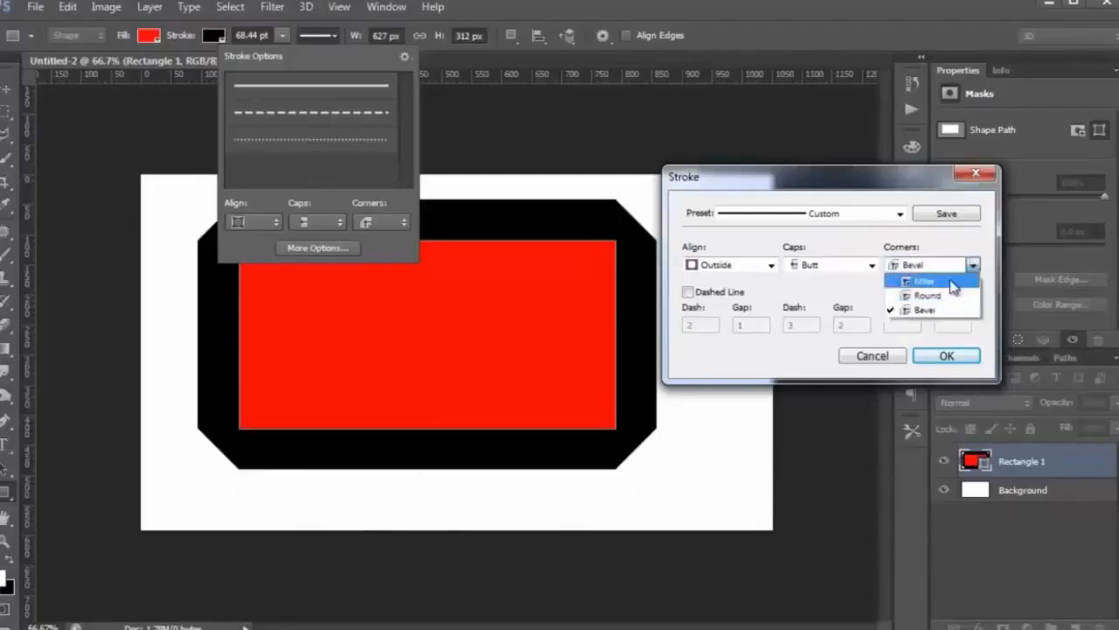
click(950, 280)
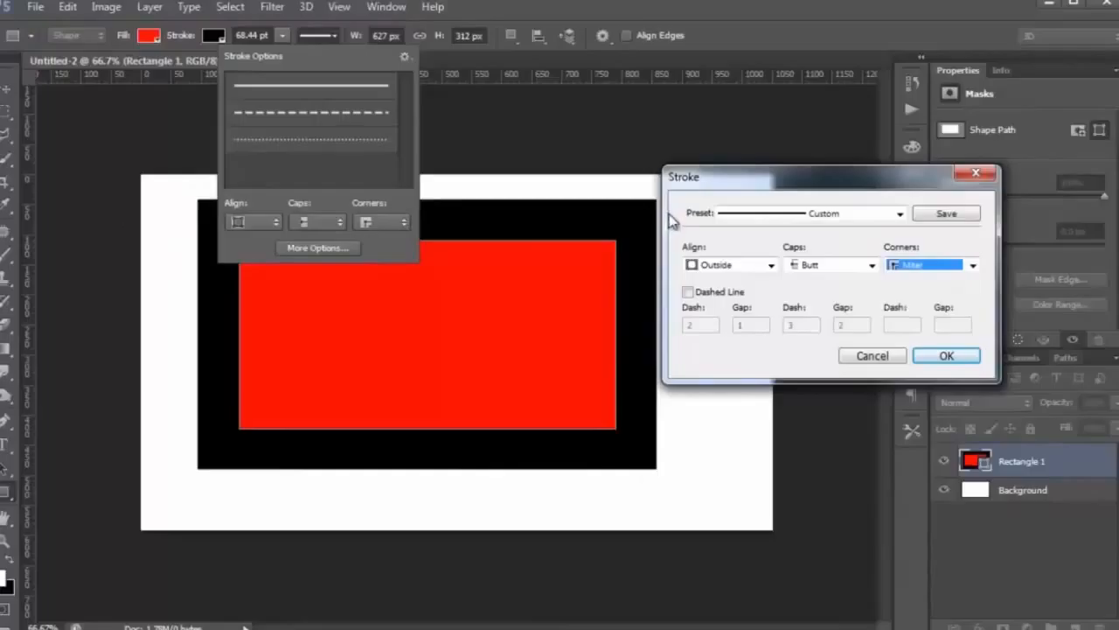
click(689, 292)
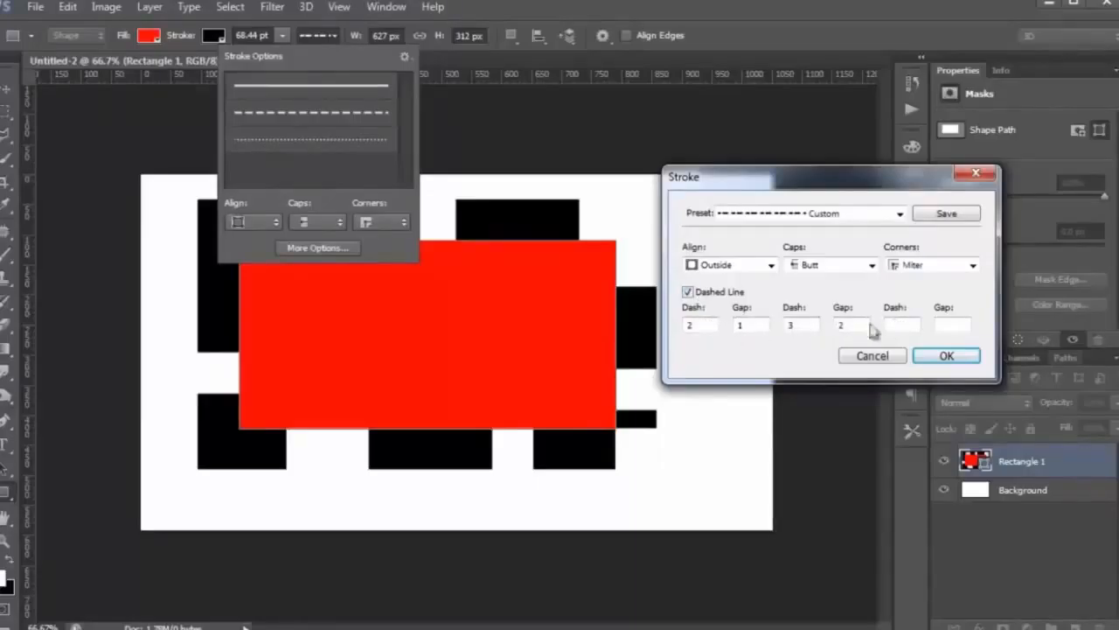
Step: Add a third dash of 4 and gap of 3 to the pattern, and reduce the stroke width to 17.66 pt
text(4)
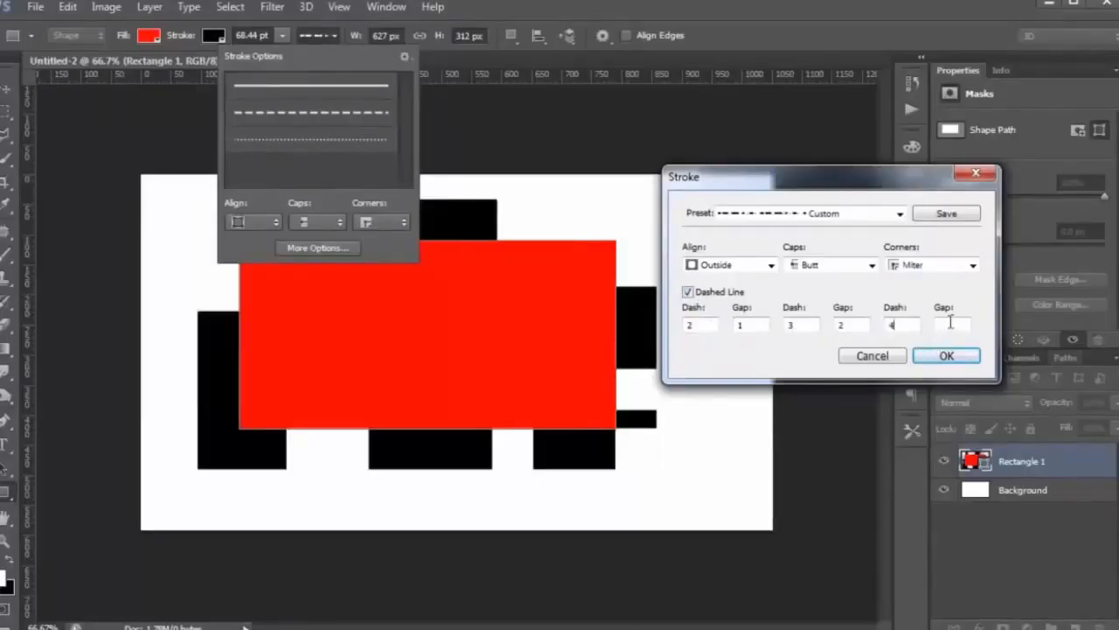
text(3)
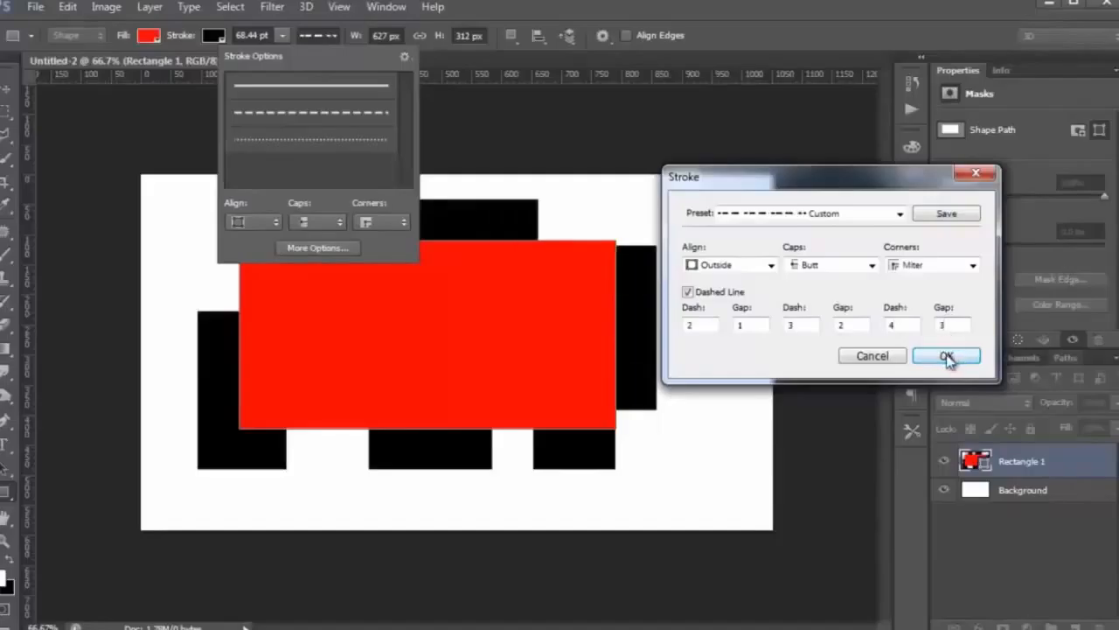
click(947, 356)
click(276, 61)
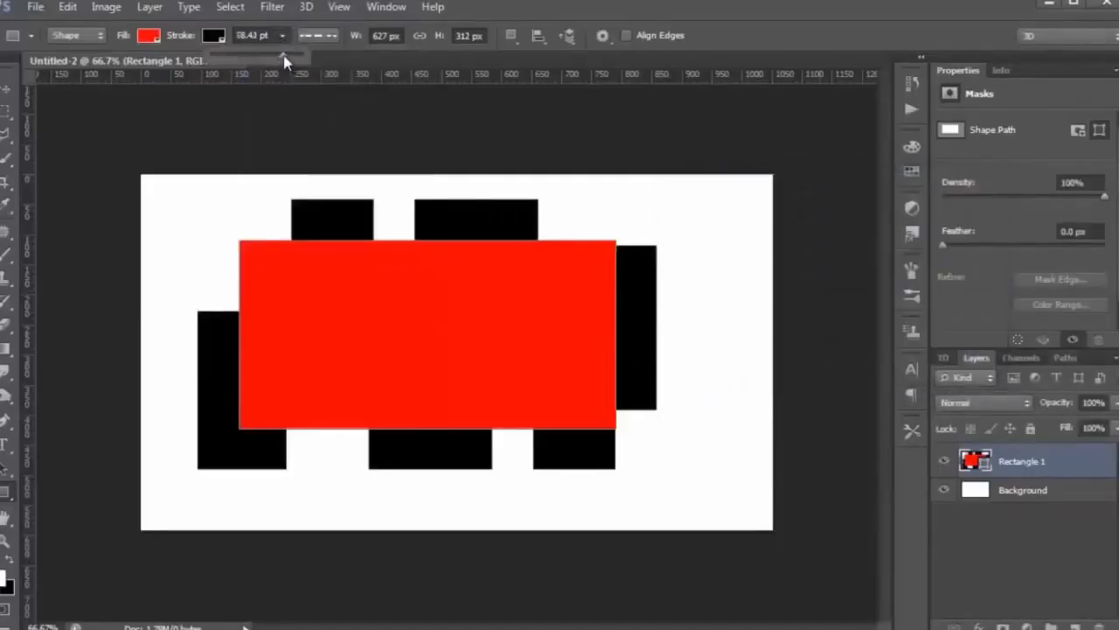
mouse_move(284, 61)
mouse_down()
mouse_move(226, 65)
mouse_move(252, 64)
mouse_up()
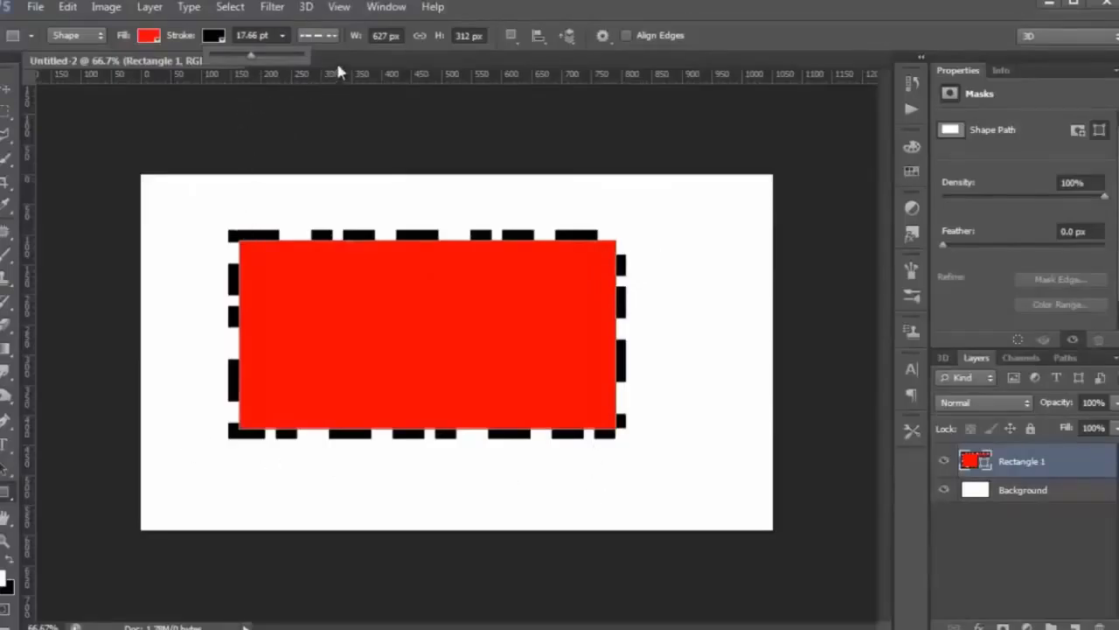
Step: Clear the second and third dash and gap values in the detailed stroke settings, keeping only dash 2 and gap 1
click(318, 35)
click(308, 250)
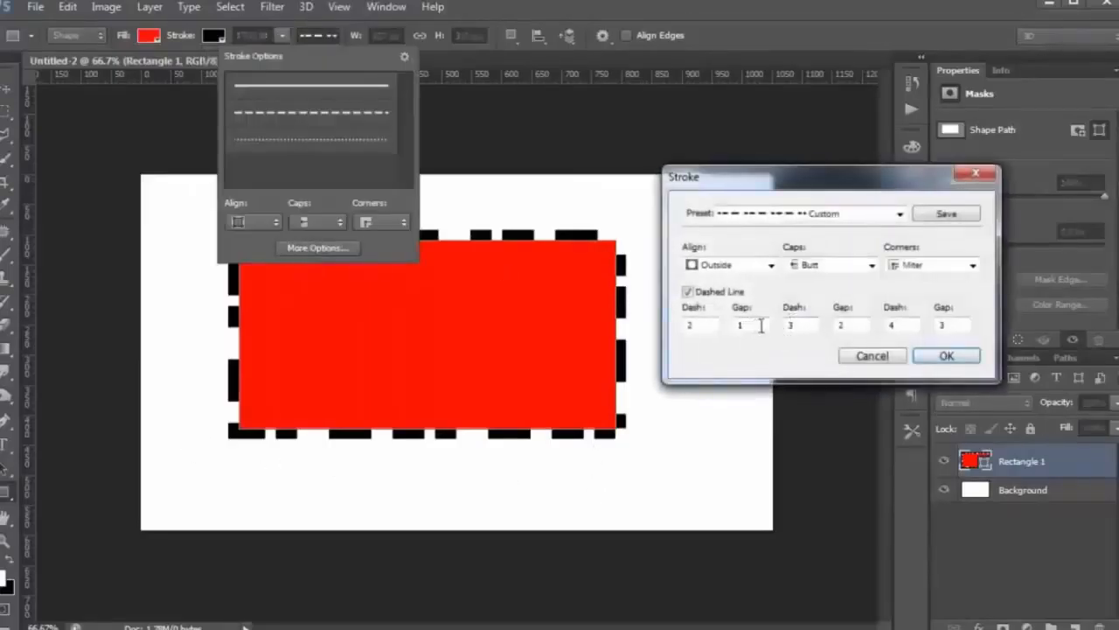
key(BackSpace)
drag(855, 330, 838, 327)
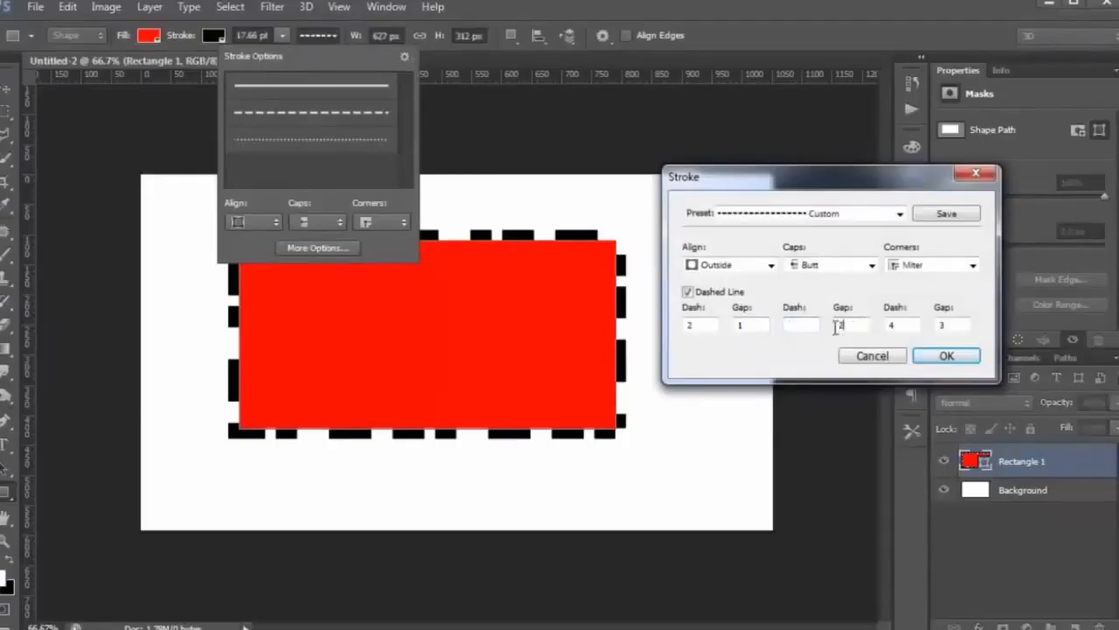
key(BackSpace)
drag(909, 330, 890, 326)
key(BackSpace)
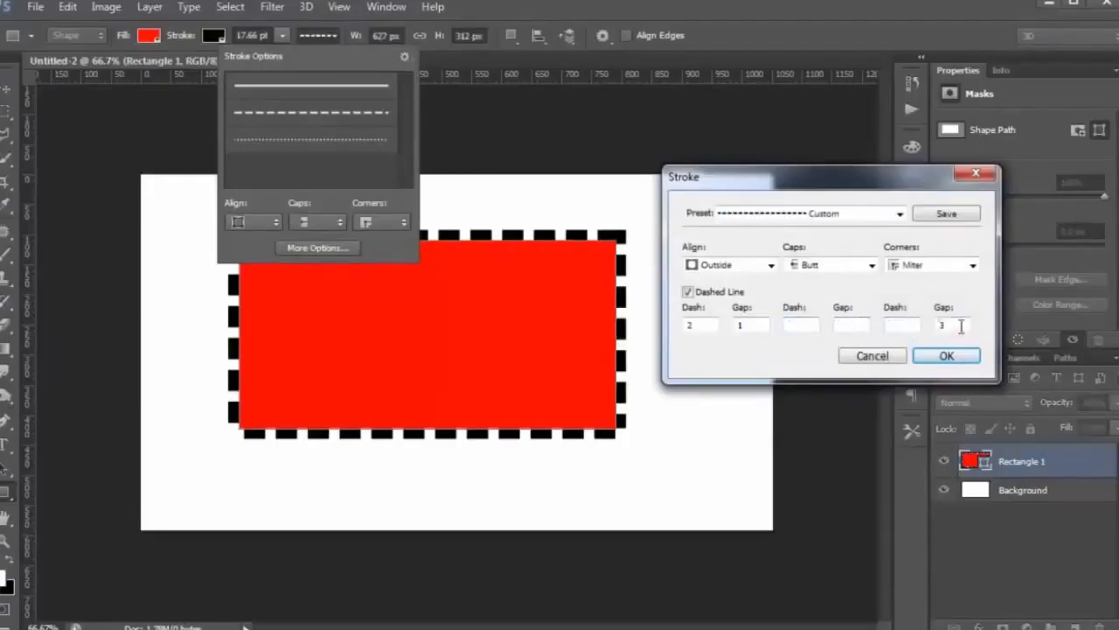
drag(961, 331, 938, 326)
key(BackSpace)
click(939, 355)
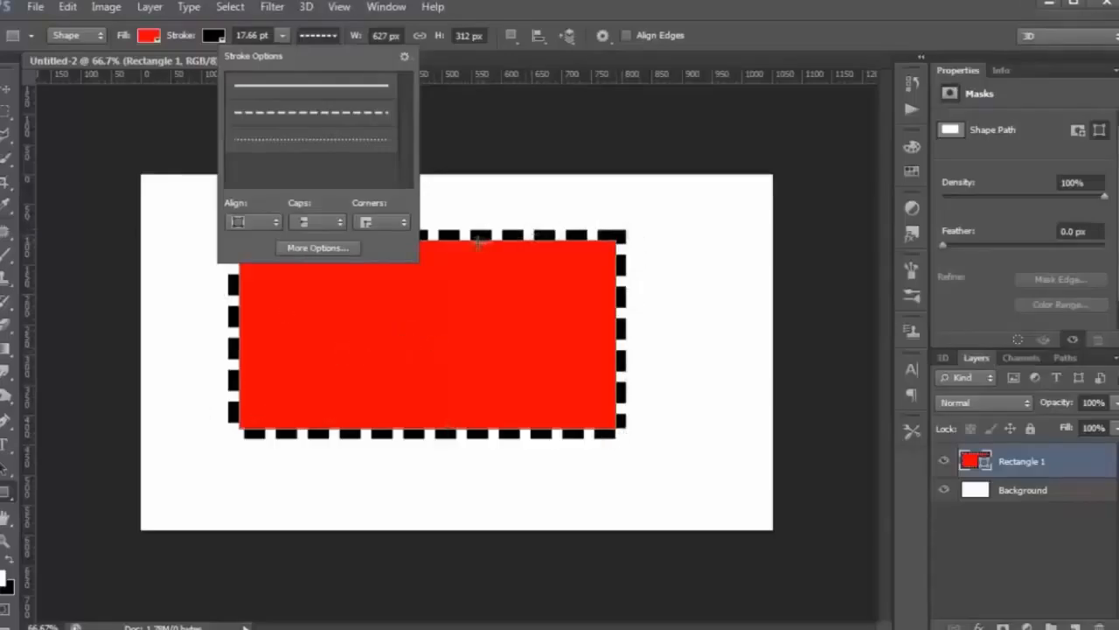
Step: Try a linear gradient on the rectangle's stroke, changing the white color stop to bright green
click(213, 37)
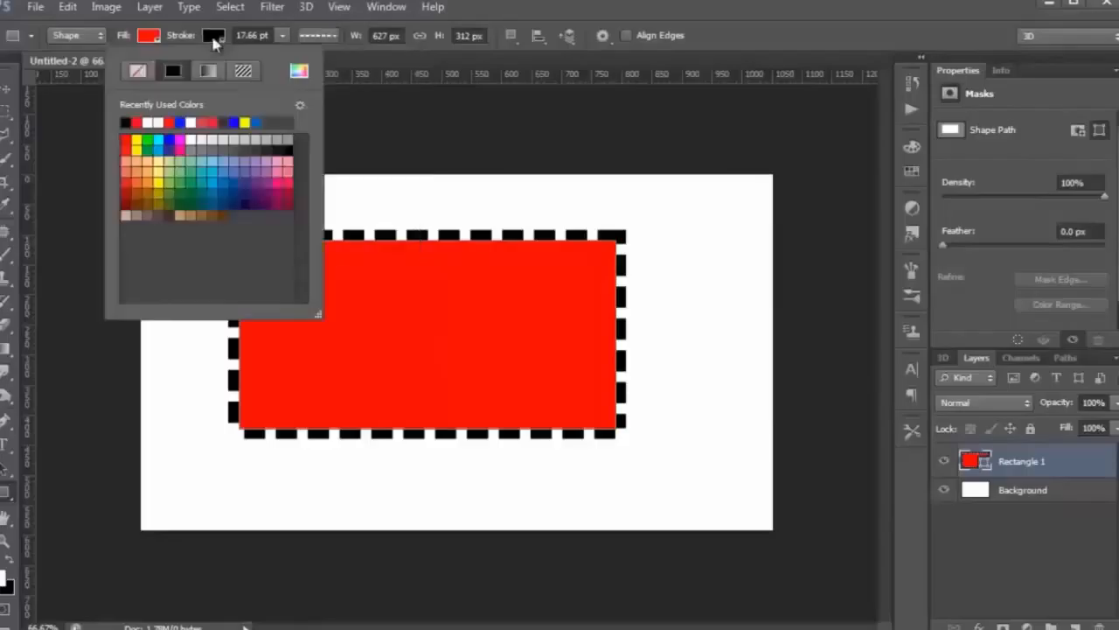
click(207, 71)
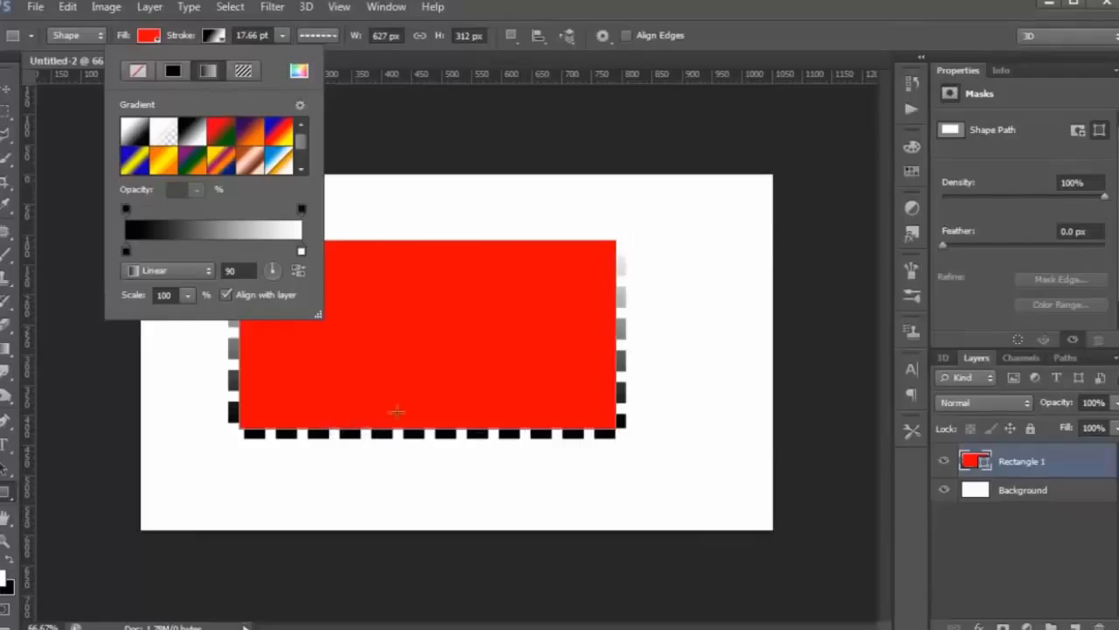
double_click(301, 252)
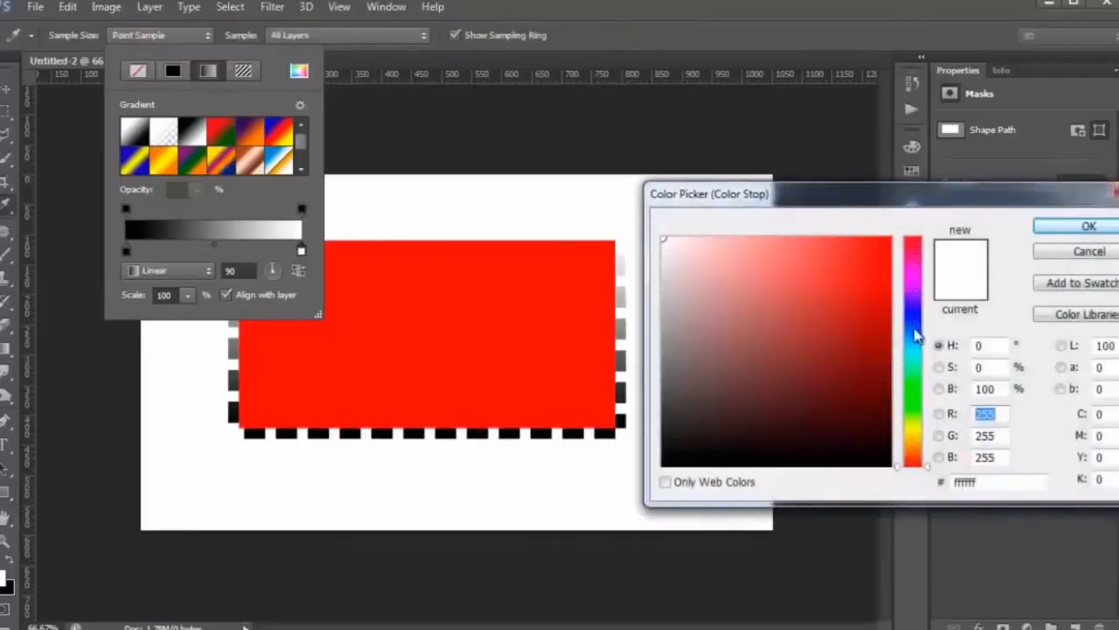
click(914, 383)
drag(995, 187, 1001, 253)
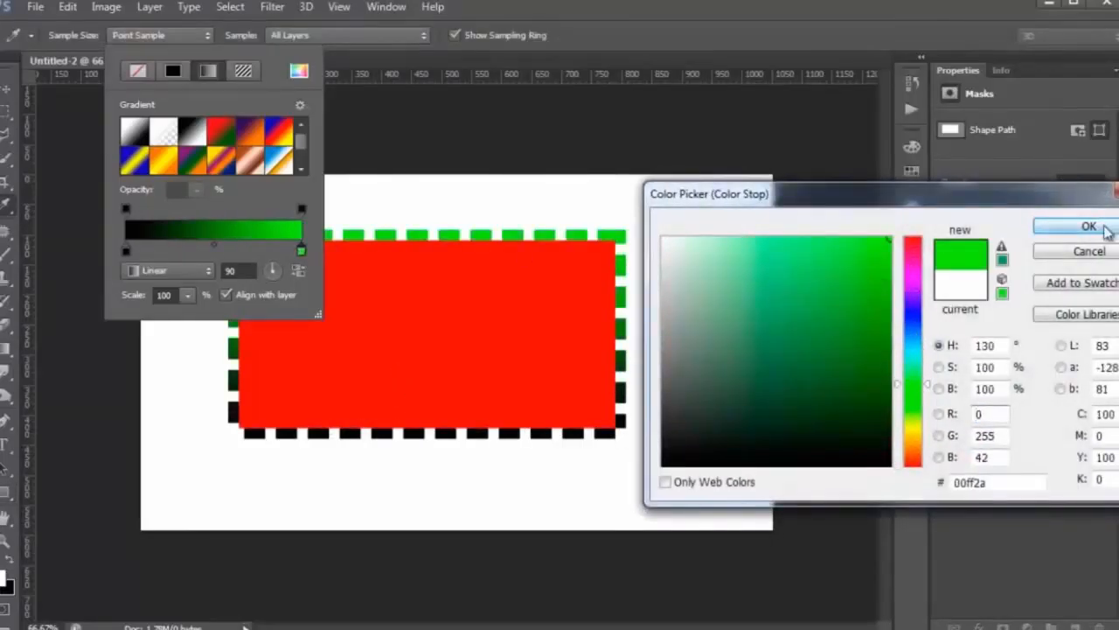
click(1089, 226)
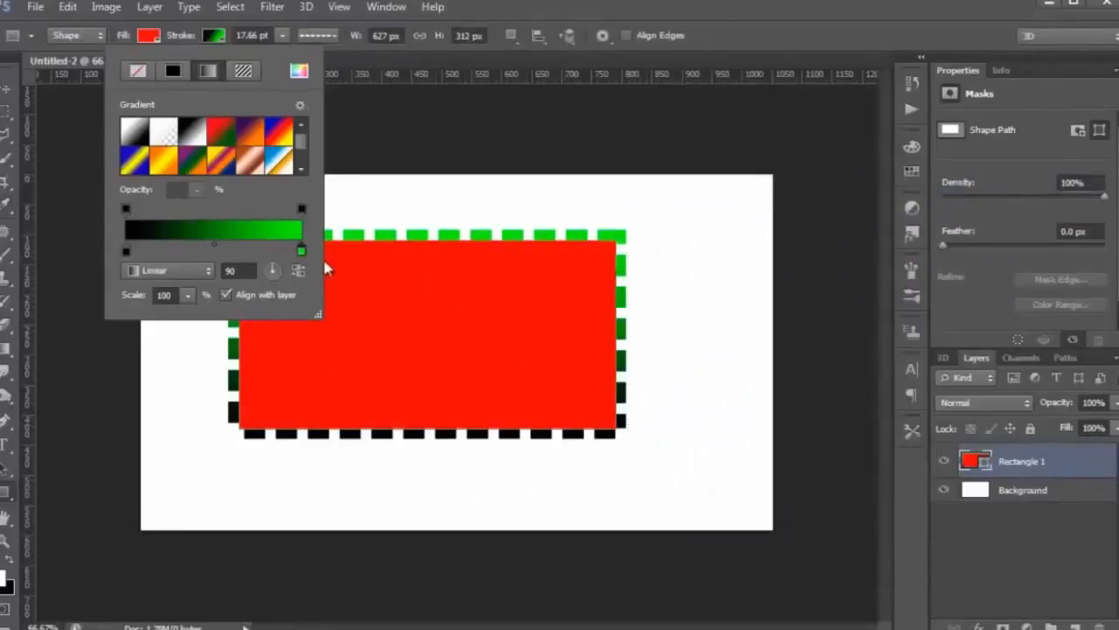
Step: Try a gray texture pattern on the rectangle's stroke, and restore the solid black color
click(244, 70)
click(250, 131)
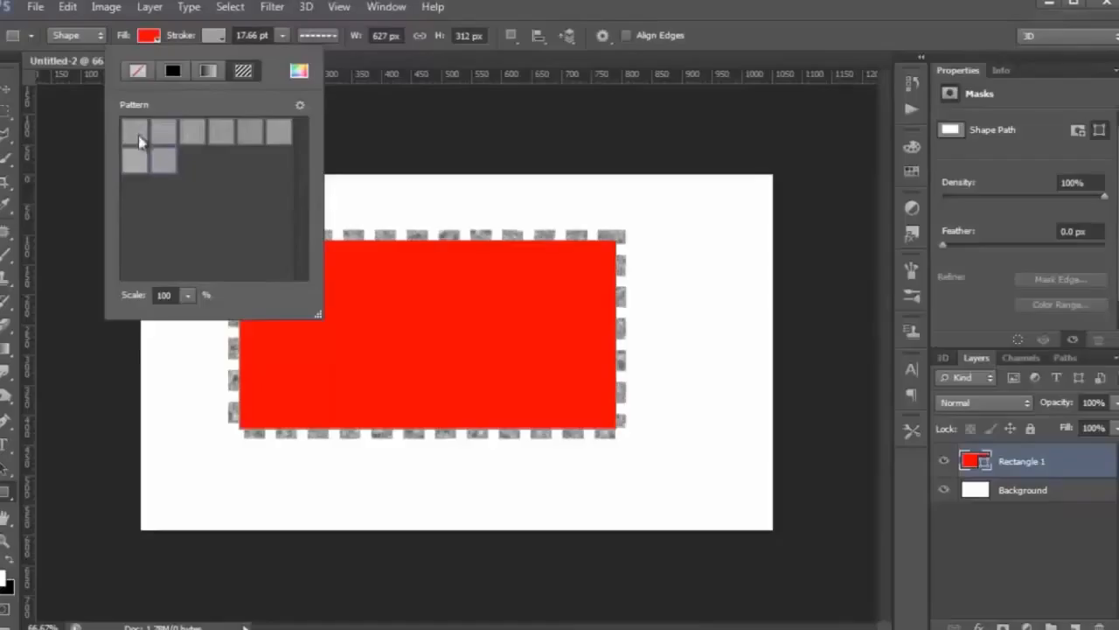
click(172, 70)
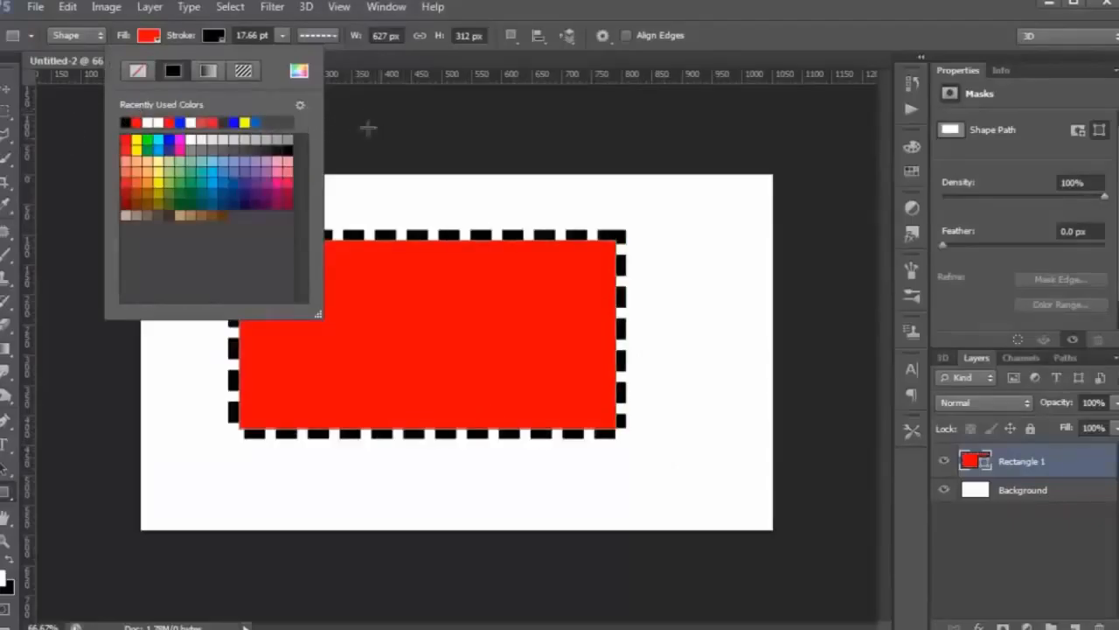
click(355, 63)
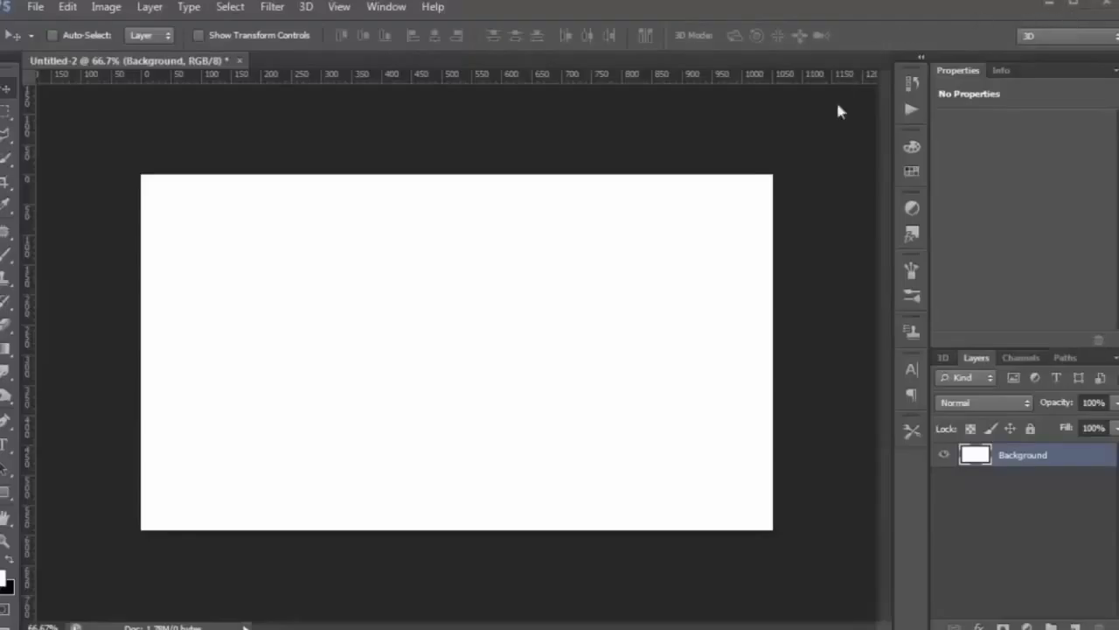
Step: Start recording a new action named Action 1 in the Photoshop Training Channel set
click(909, 109)
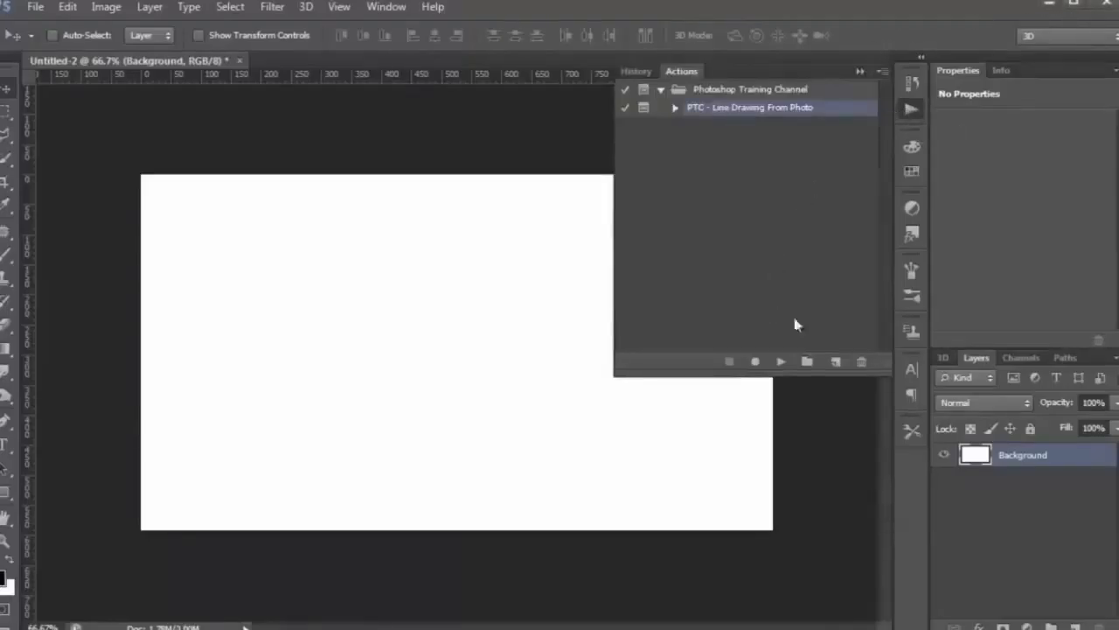
click(836, 360)
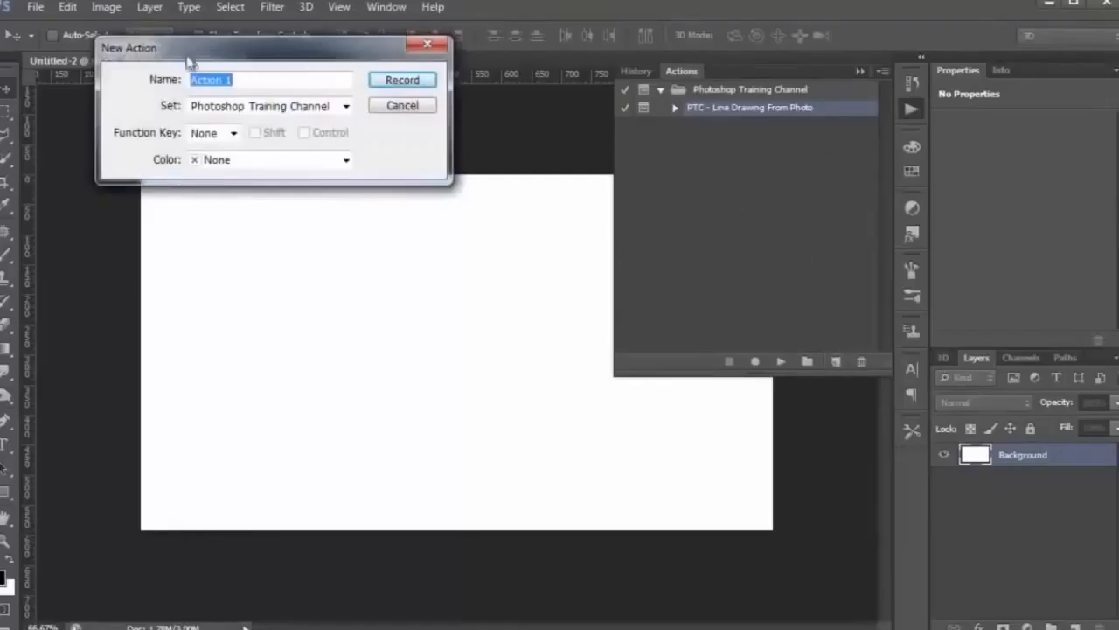
click(394, 83)
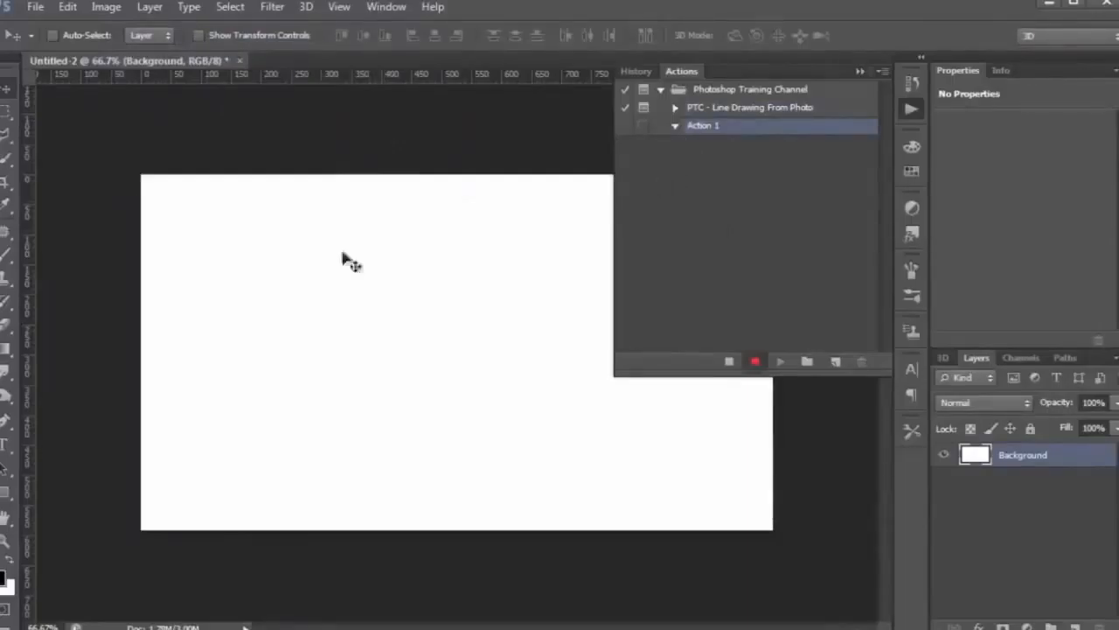
Step: Paint three large black rings across the blank canvas with the Brush tool while the action is recording
click(7, 254)
click(253, 276)
mouse_move(231, 286)
mouse_down()
mouse_move(287, 258)
mouse_move(229, 299)
mouse_up()
mouse_move(449, 287)
mouse_down()
mouse_move(487, 382)
mouse_move(543, 383)
mouse_up()
mouse_move(612, 378)
mouse_down()
mouse_move(577, 428)
mouse_move(642, 413)
mouse_move(596, 390)
mouse_up()
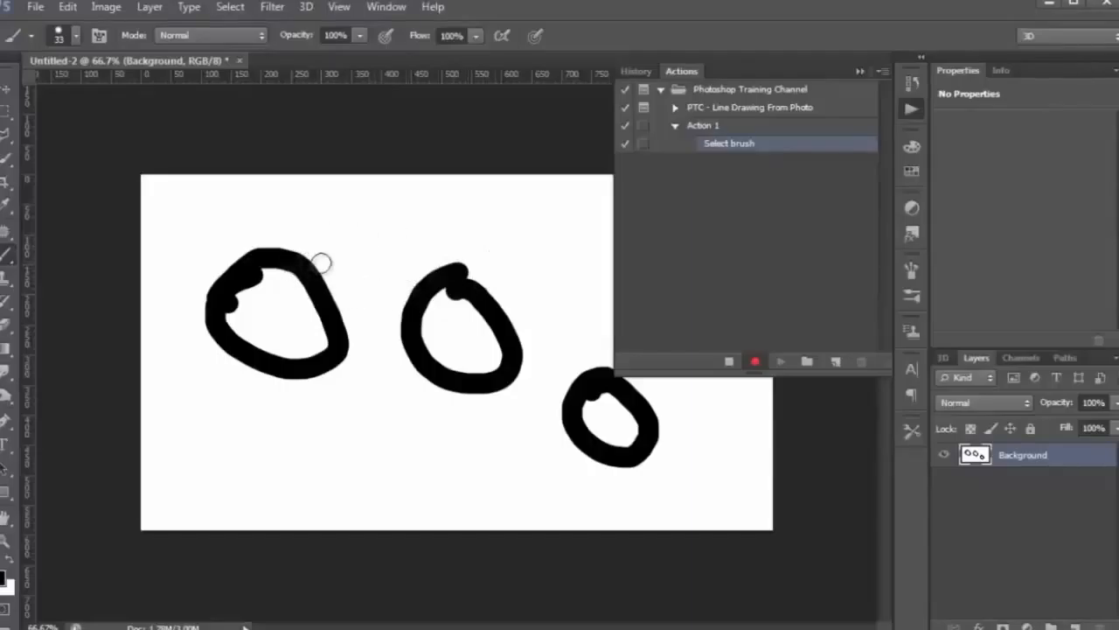
Step: With tool recording allowed, record three smaller black brush rings along the lower part of the canvas into Action 1
click(882, 72)
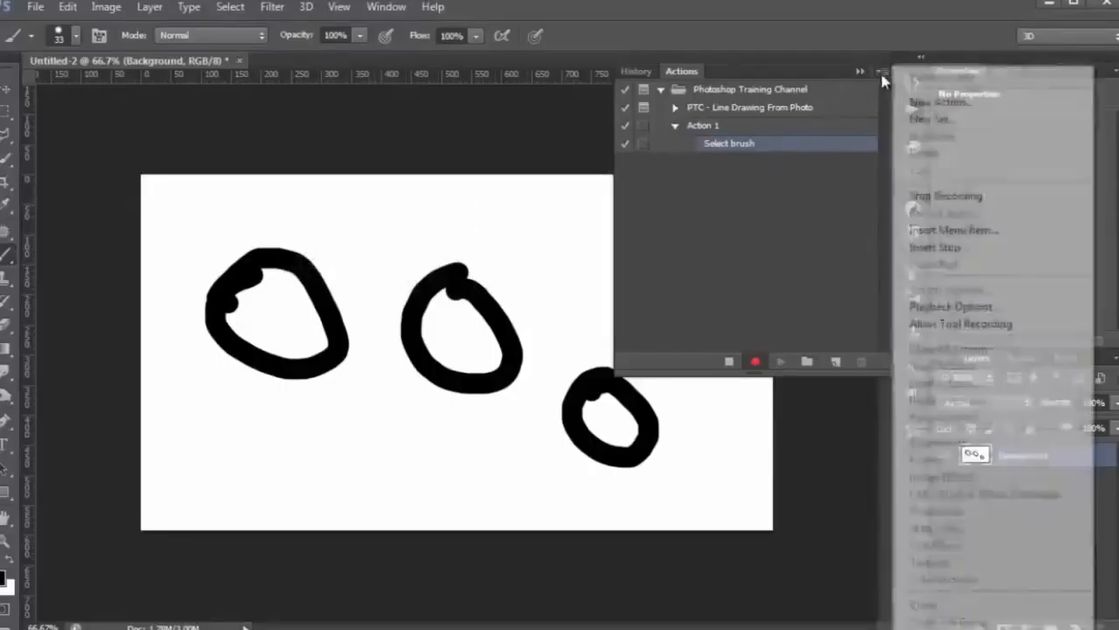
click(968, 337)
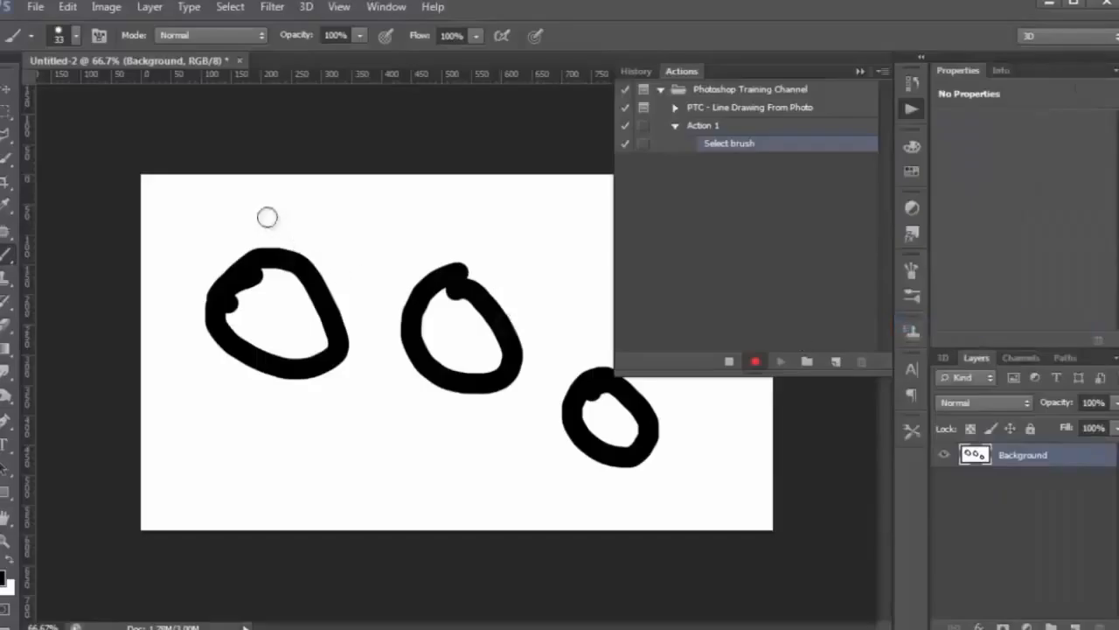
click(208, 425)
mouse_move(208, 425)
mouse_down()
mouse_move(245, 435)
mouse_move(210, 423)
mouse_up()
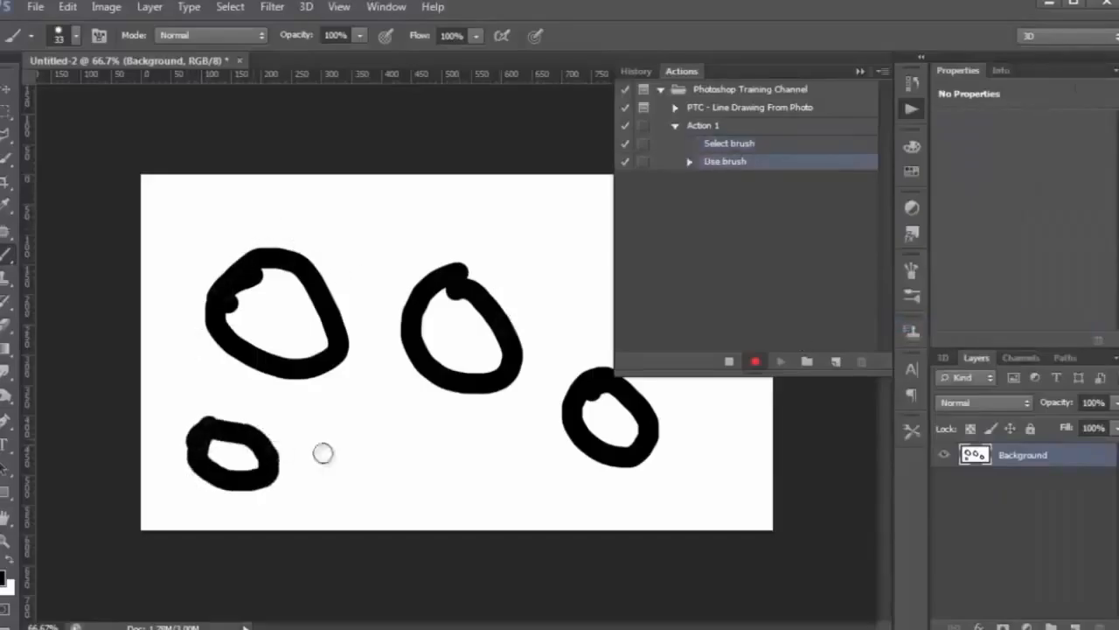
mouse_move(371, 429)
mouse_down()
mouse_move(342, 452)
mouse_move(416, 456)
mouse_move(371, 430)
mouse_up()
mouse_move(502, 440)
mouse_down()
mouse_move(477, 449)
mouse_move(532, 467)
mouse_move(506, 438)
mouse_up()
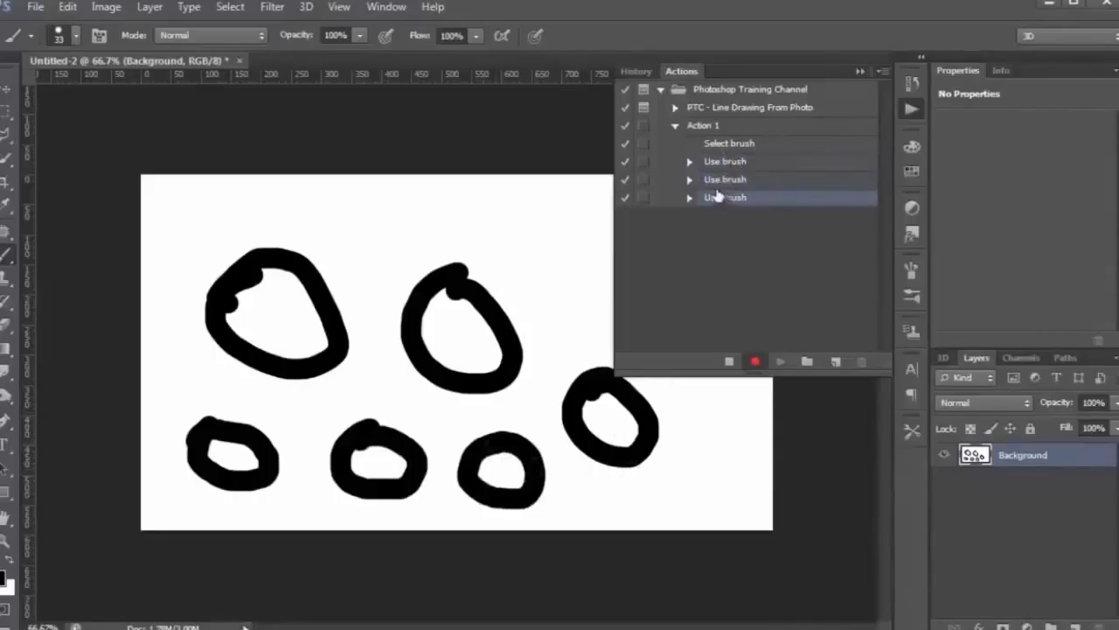
click(729, 361)
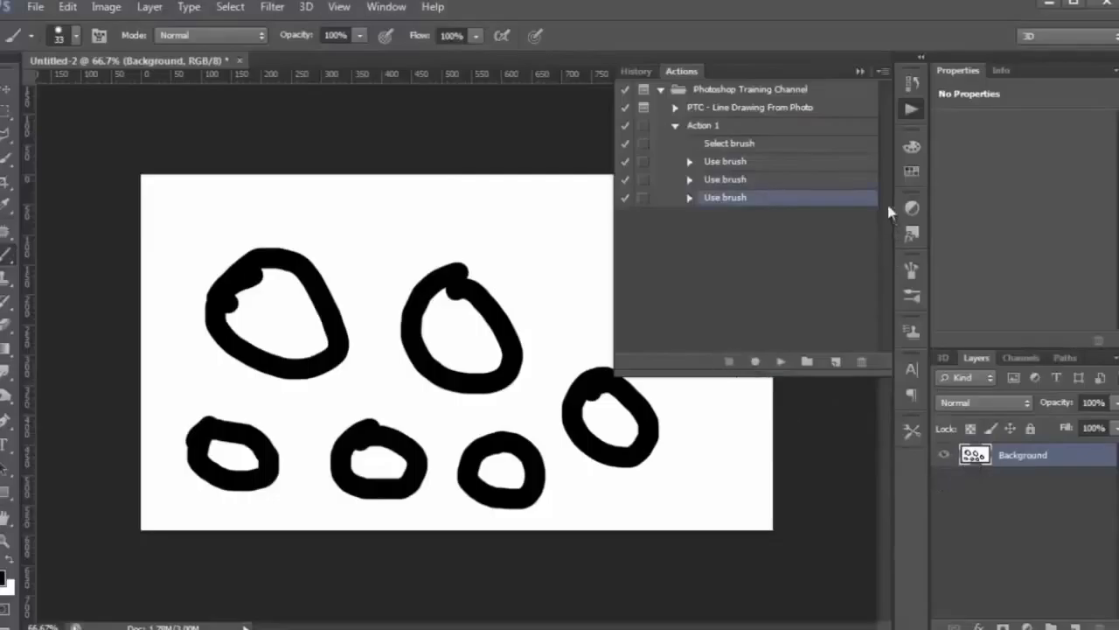
Step: Fill the Background layer with white and play Action 1 with black as the foreground color
click(11, 565)
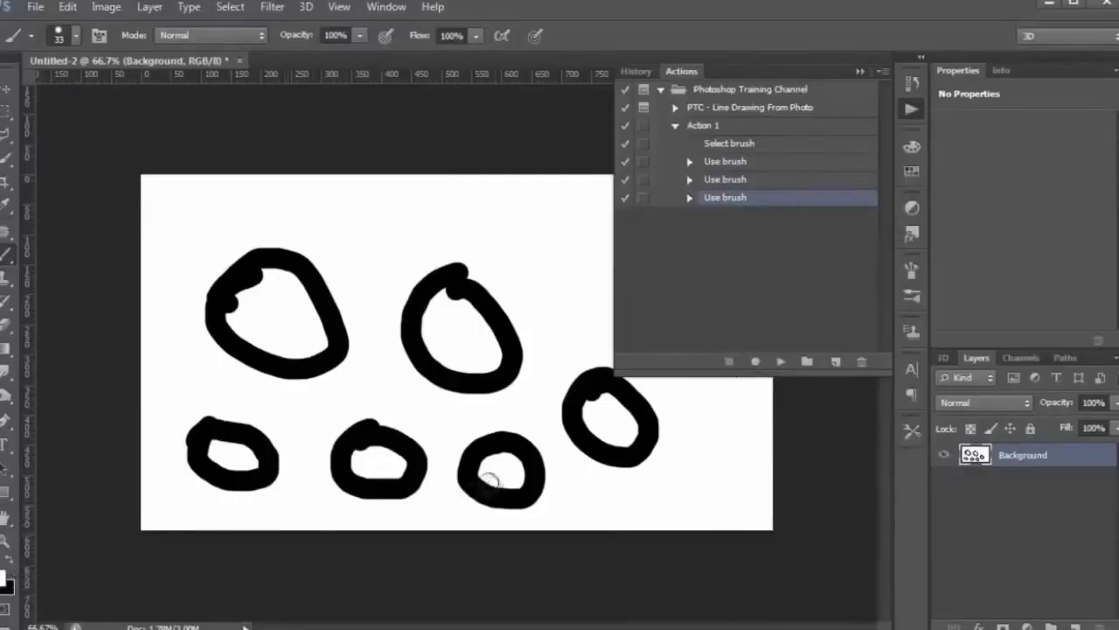
key(alt+BackSpace)
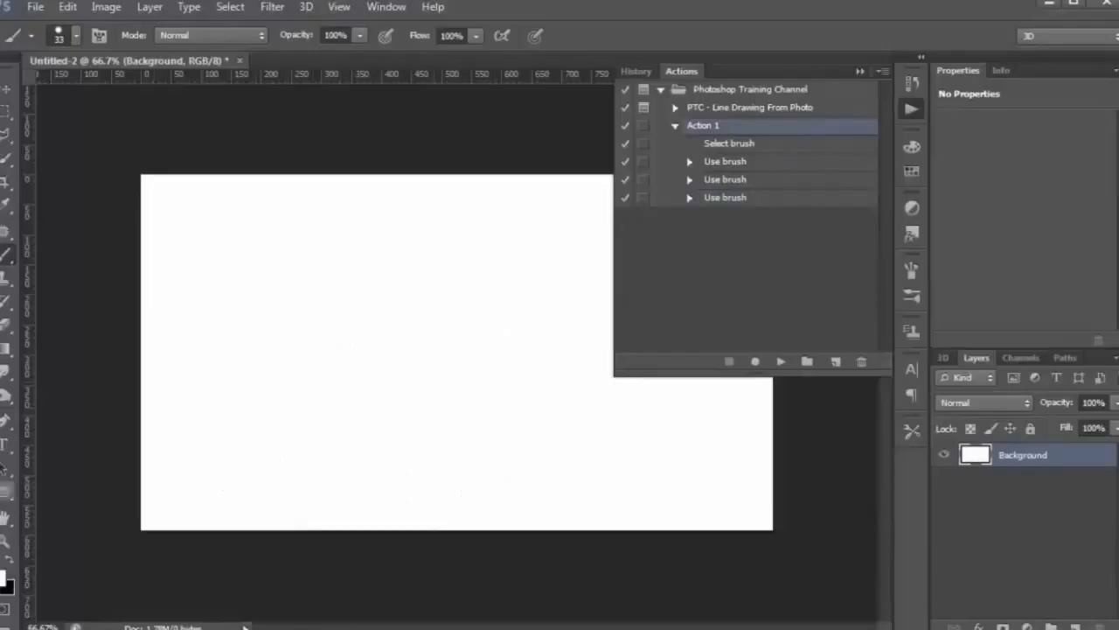
key(x)
click(783, 363)
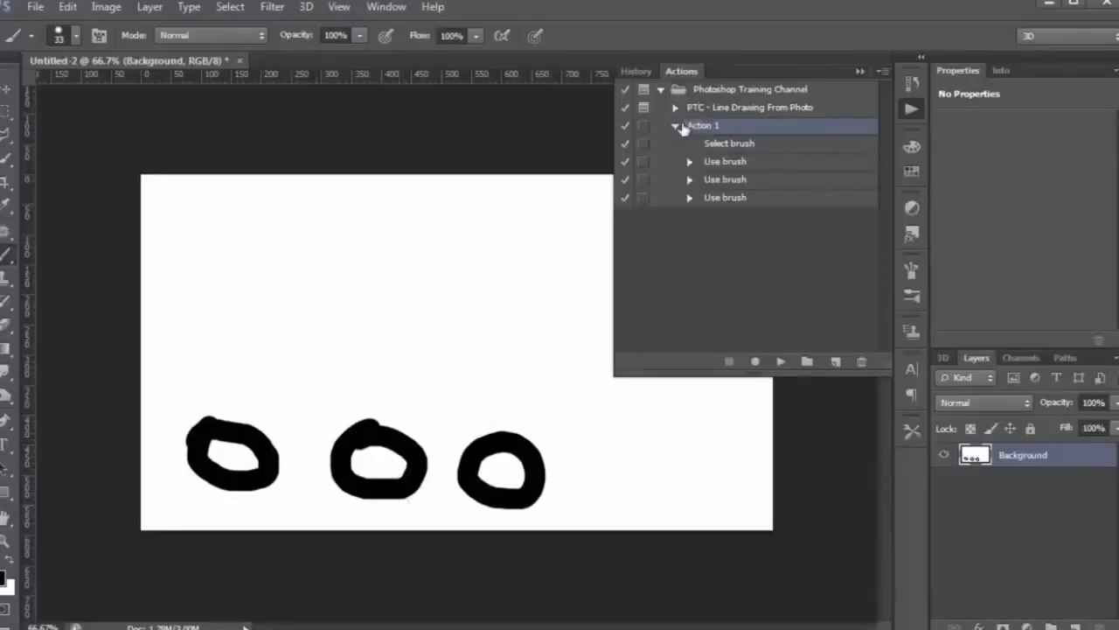
Step: Set the playback performance of actions to Accelerated
click(881, 72)
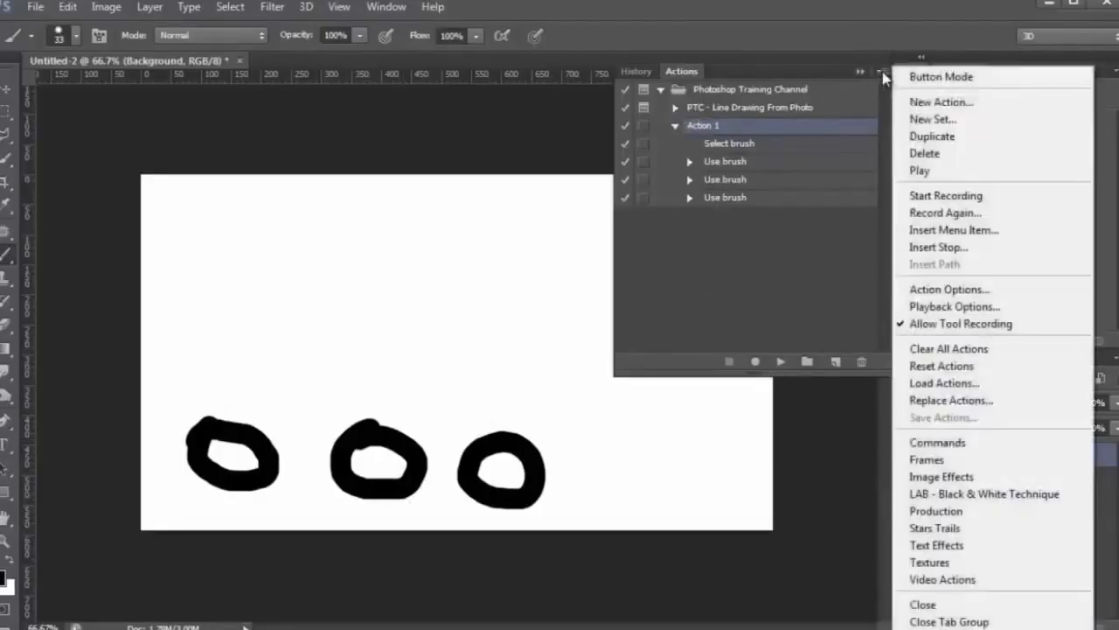
click(965, 310)
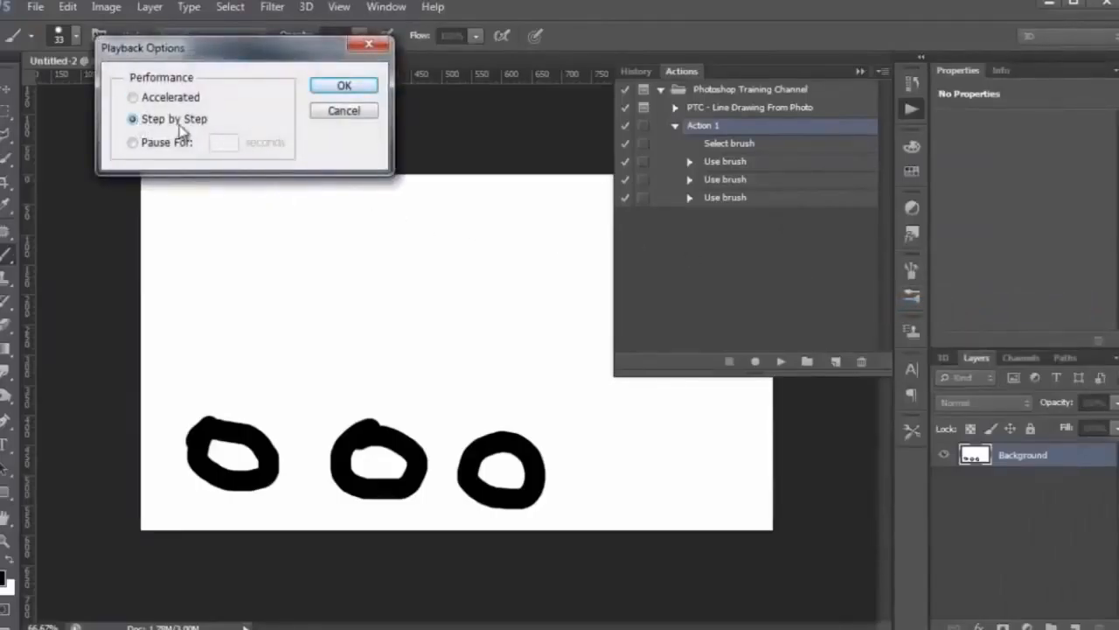
click(157, 98)
click(343, 88)
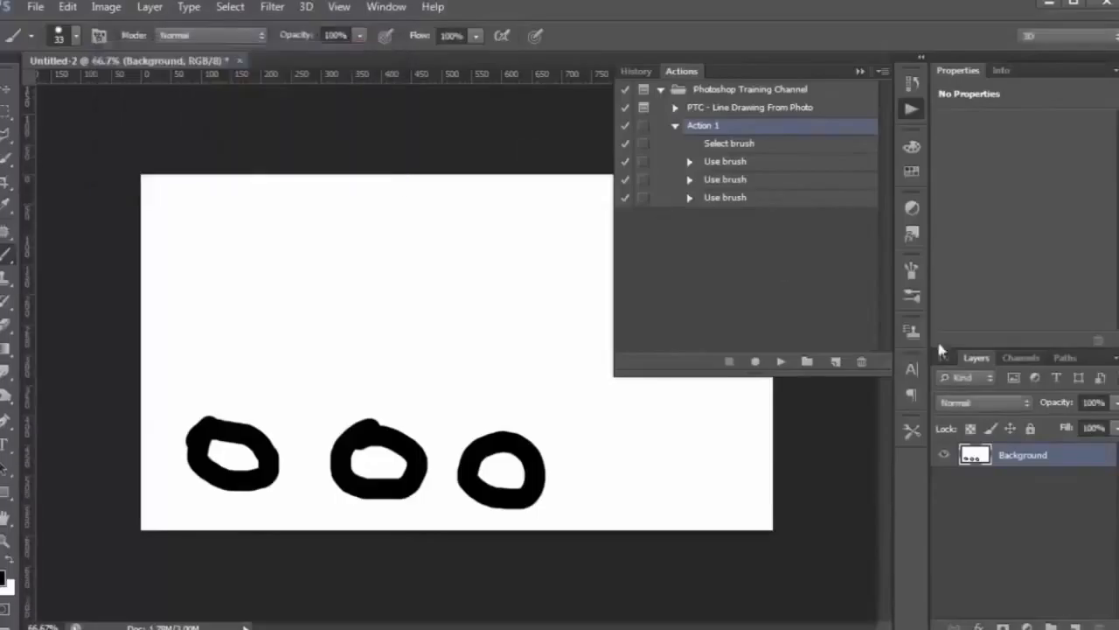
Step: Play Action 1 on a new layer and move that layer's rings above and to the right of the original row
click(1075, 626)
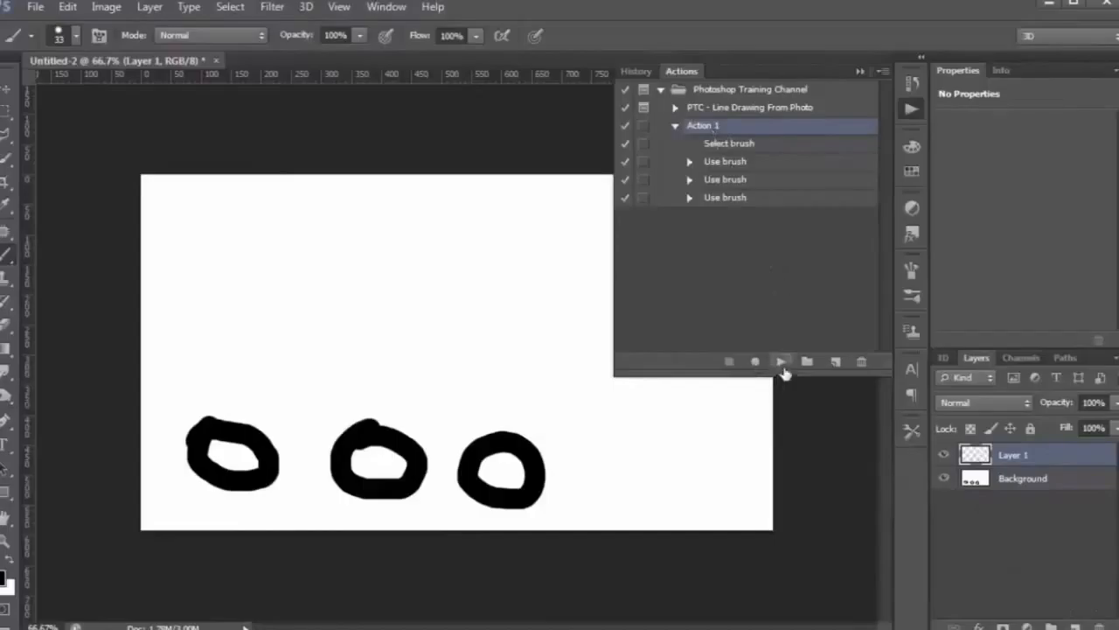
click(782, 364)
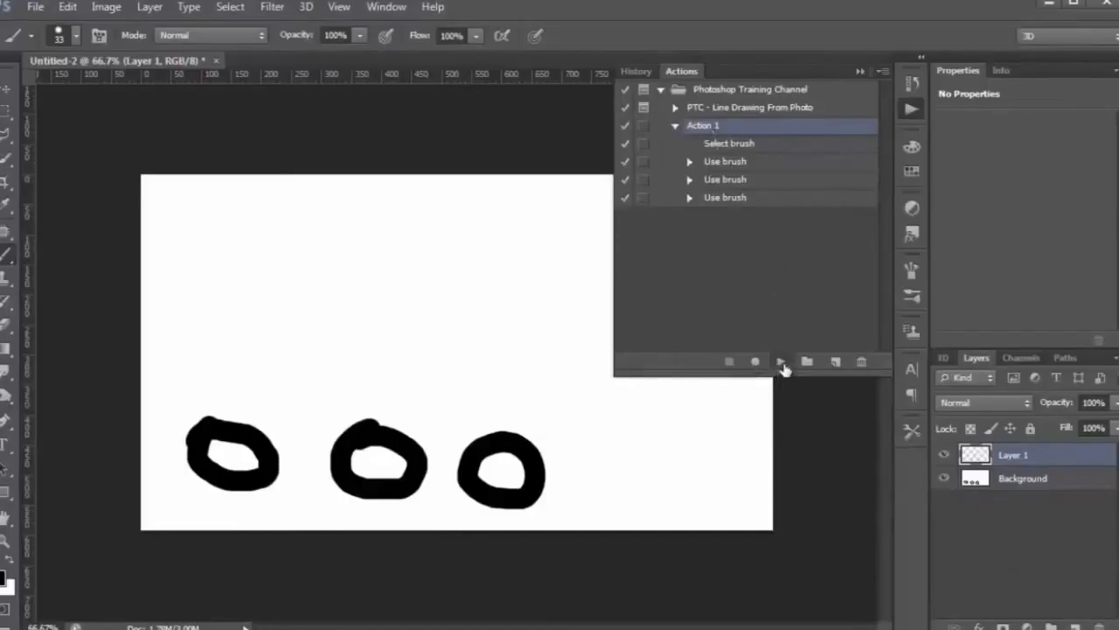
click(4, 87)
drag(390, 334, 385, 229)
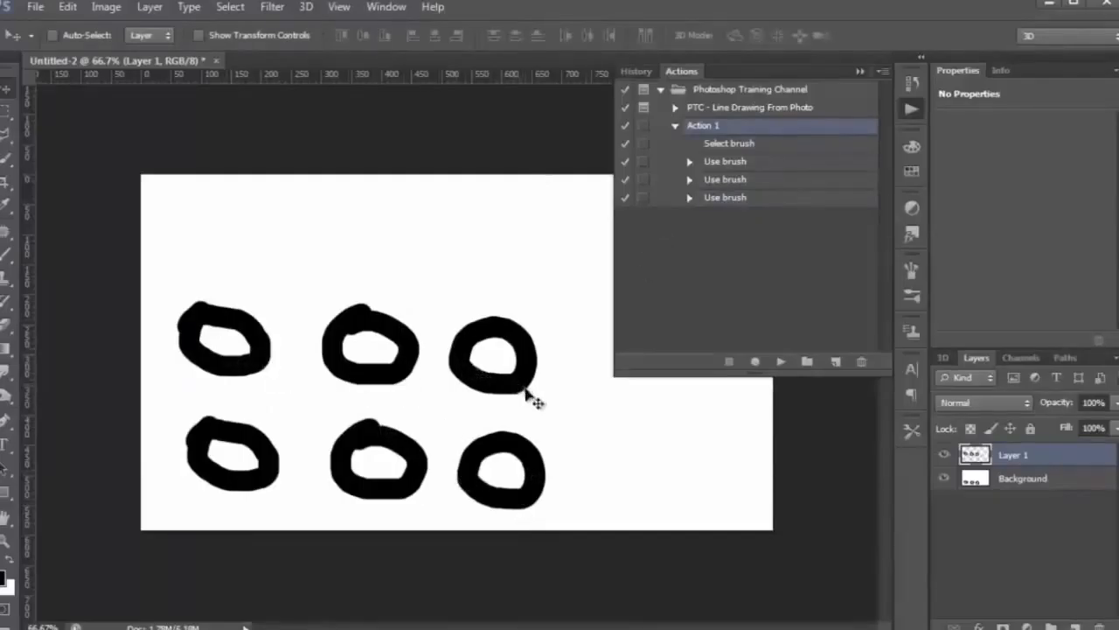
drag(524, 393, 616, 352)
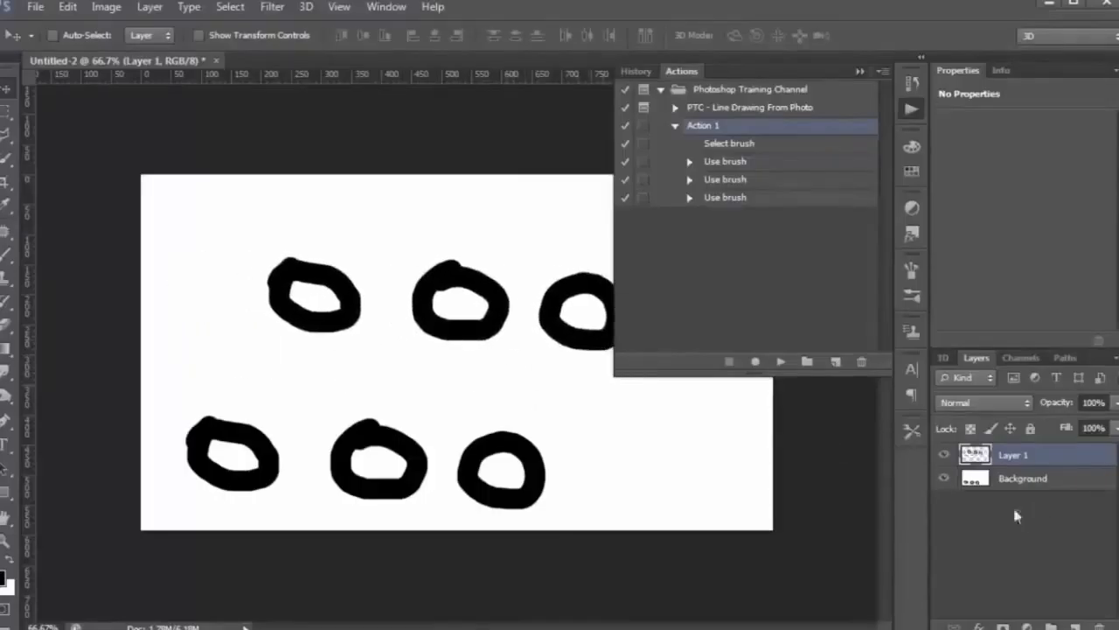